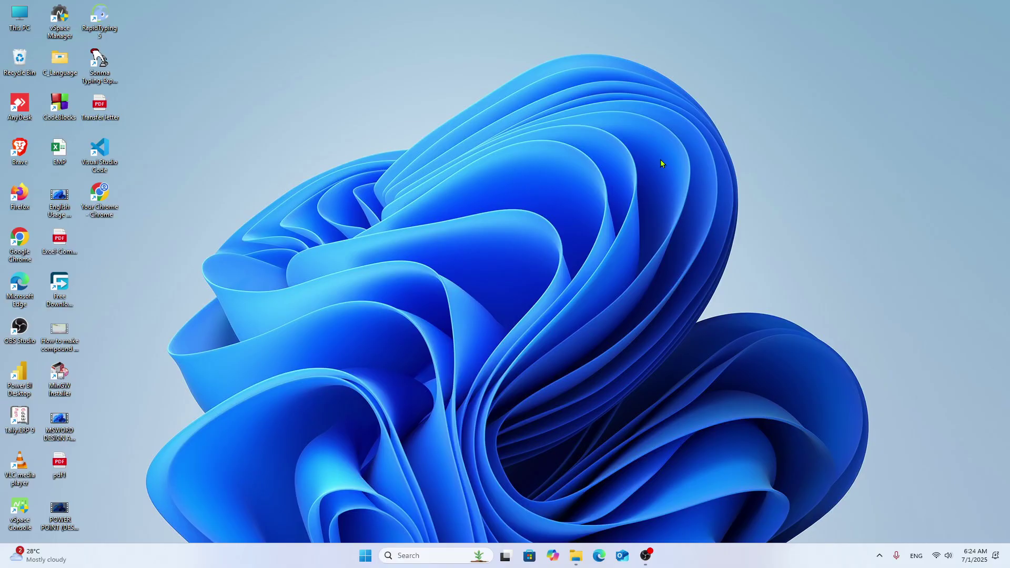
# - Refresh the desktop and open the file location of the Tally.ERP 9 shortcut from its properties
pyautogui.rightClick(259, 83)
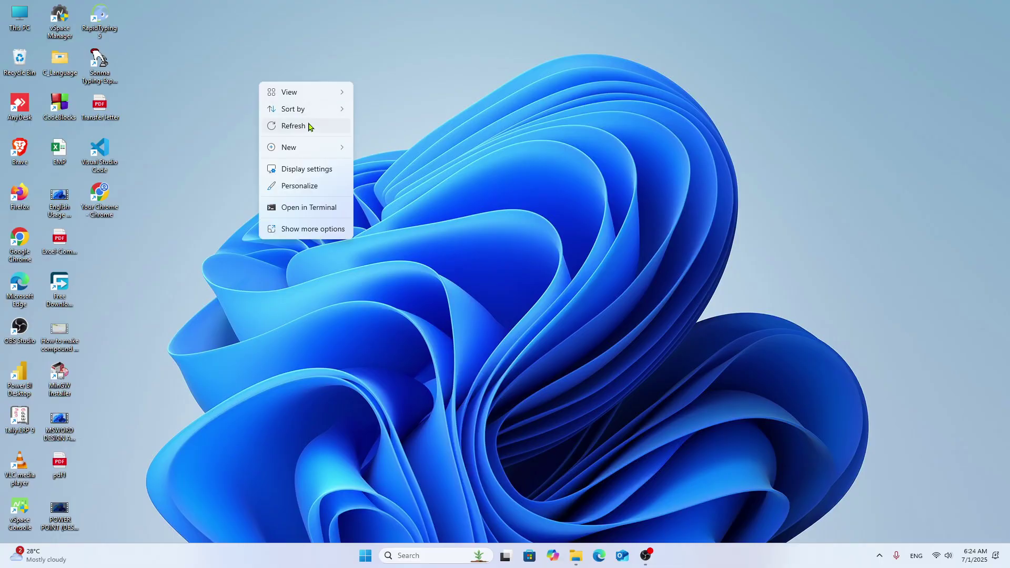
pyautogui.click(309, 127)
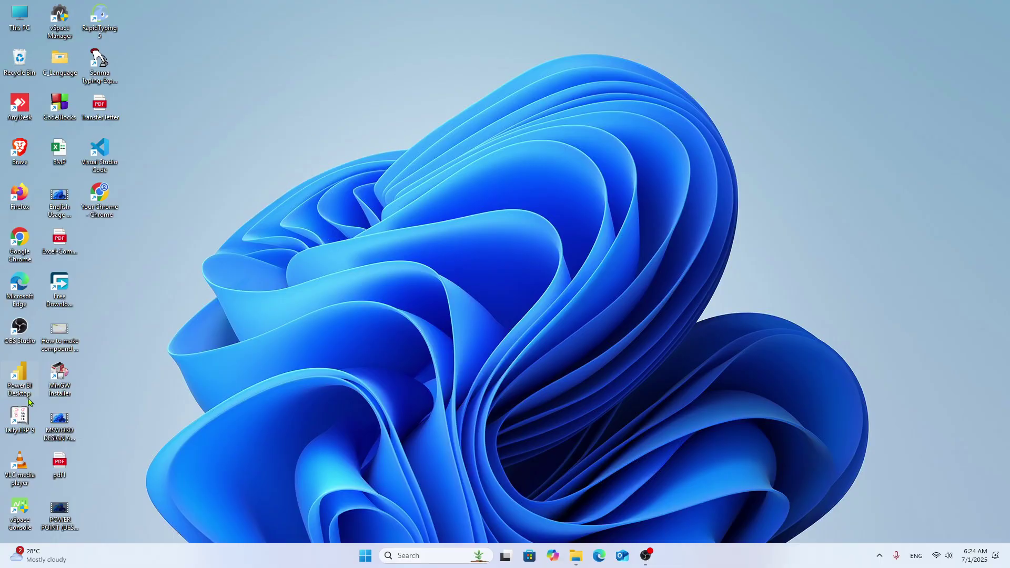
pyautogui.rightClick(22, 421)
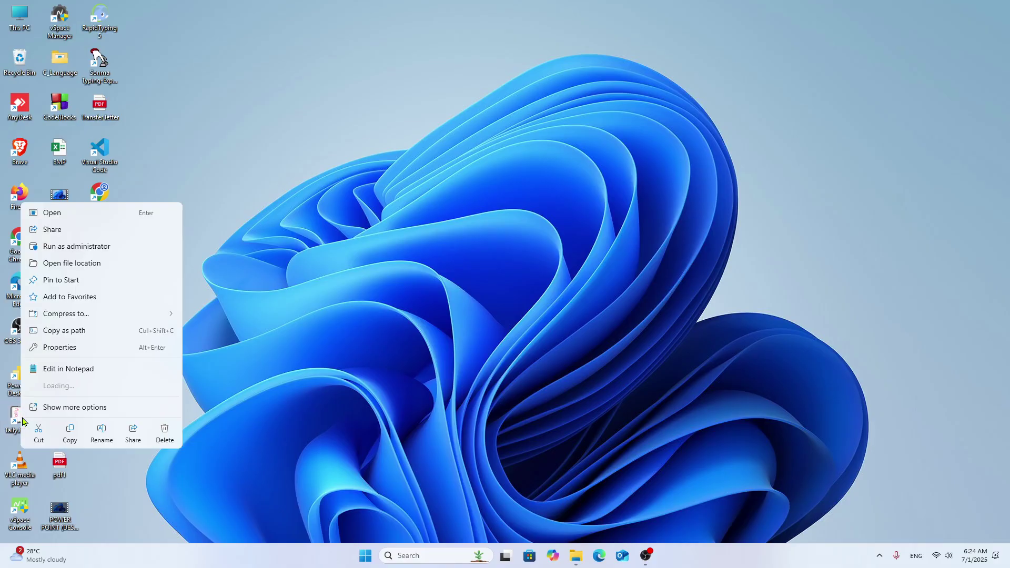
pyautogui.click(80, 347)
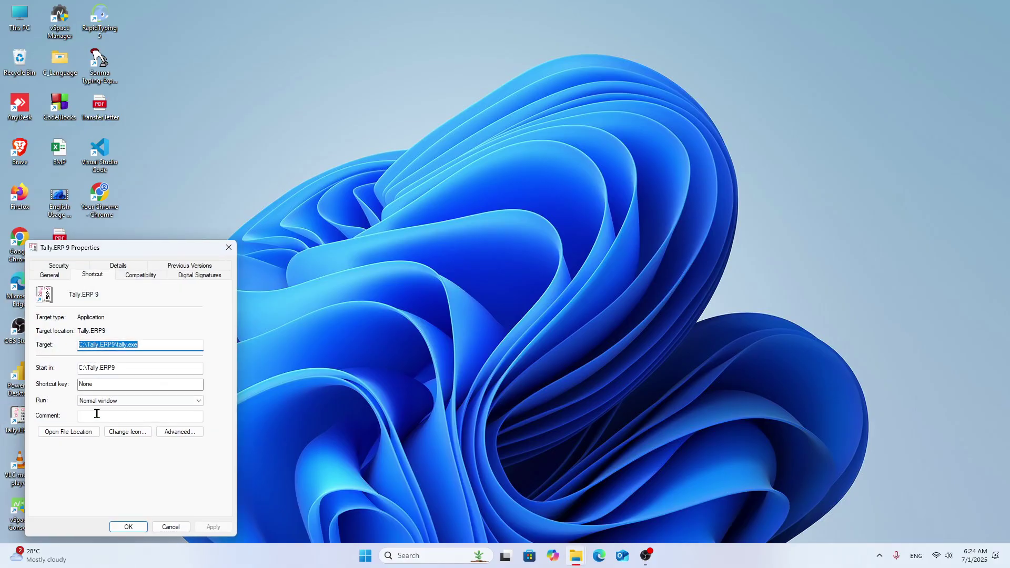
pyautogui.click(81, 432)
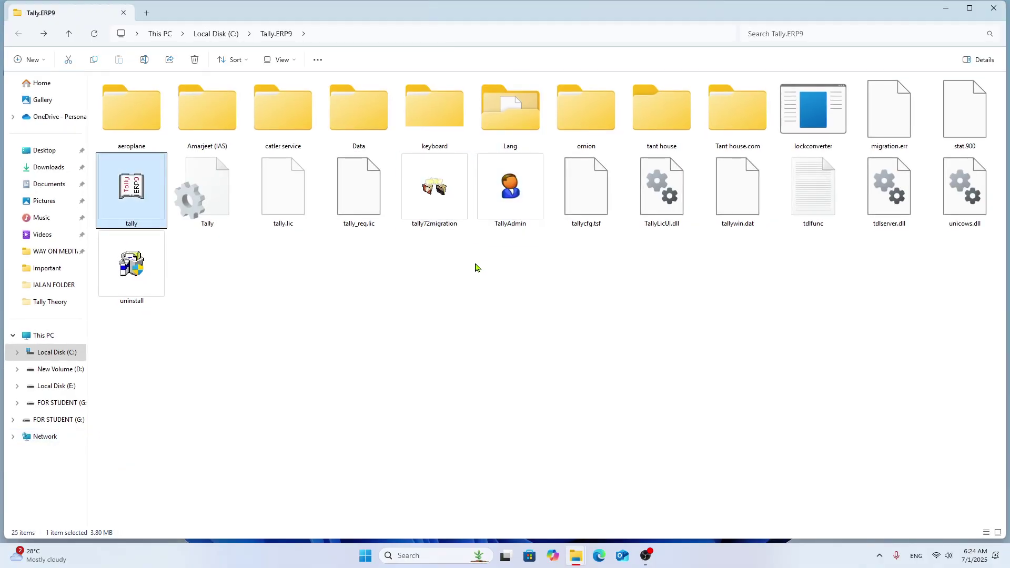
# - Look over the company folders in the Tally.ERP9 directory, including Tant house.com, tant house, keyboard, catler service and aeroplane
pyautogui.click(744, 109)
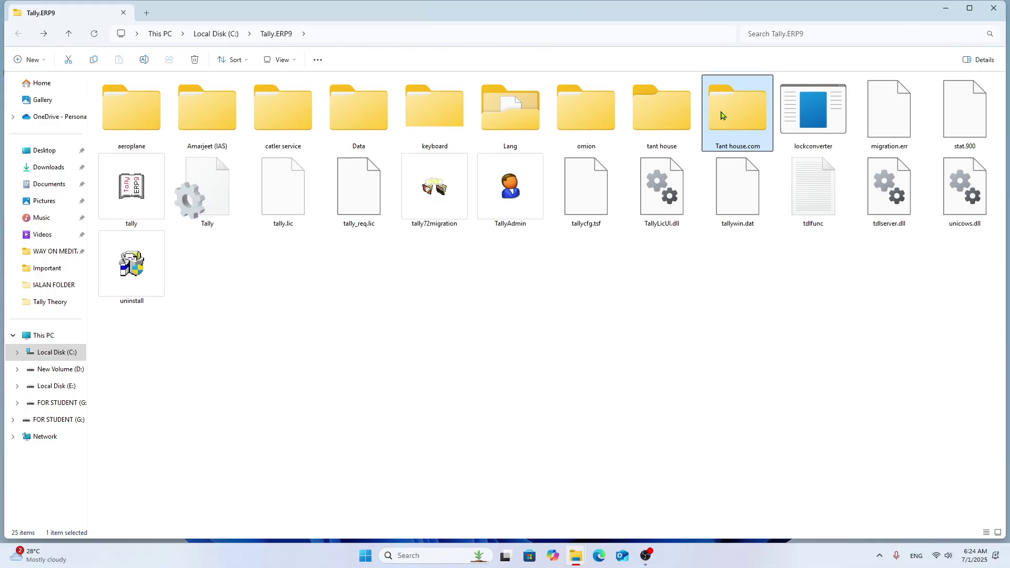
pyautogui.click(665, 115)
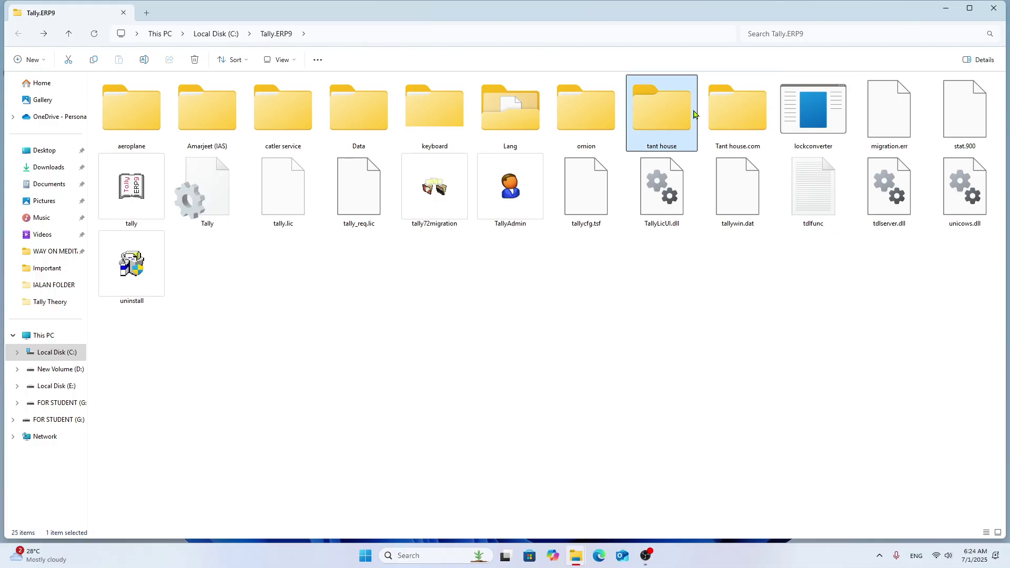
pyautogui.keyDown('ctrl'); pyautogui.click(739, 112); pyautogui.keyUp('ctrl')
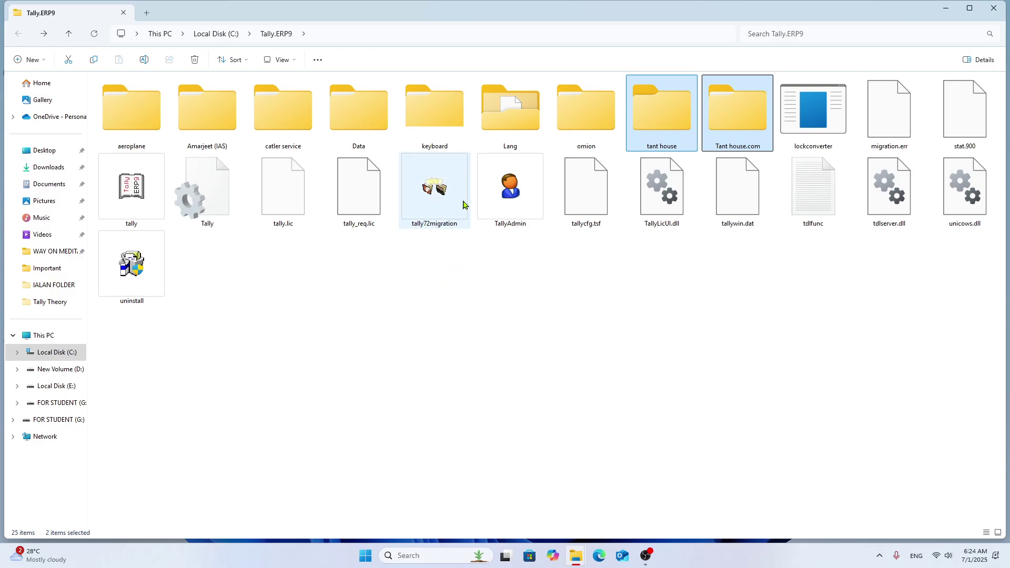
pyautogui.click(442, 116)
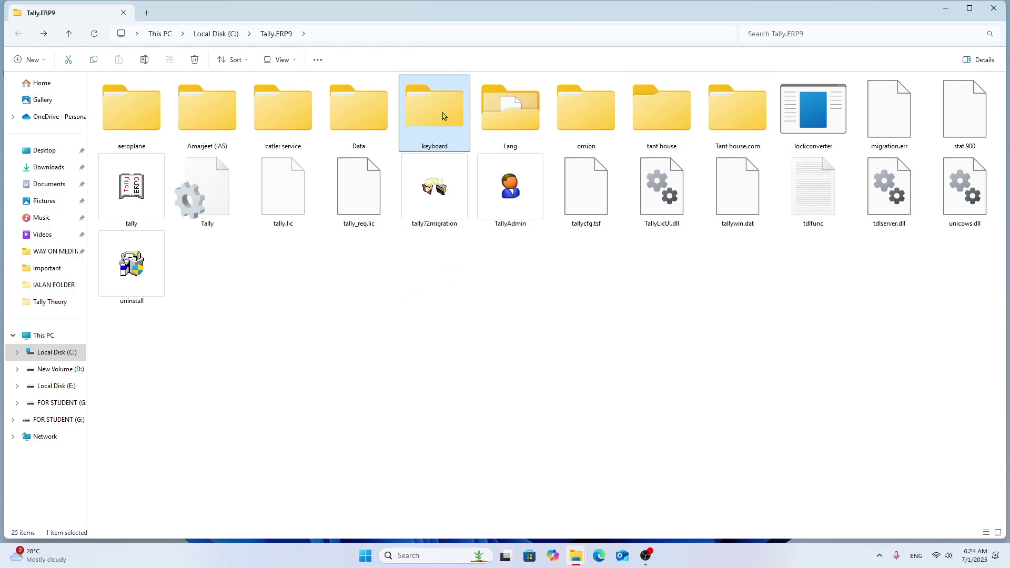
pyautogui.click(287, 120)
pyautogui.click(219, 117)
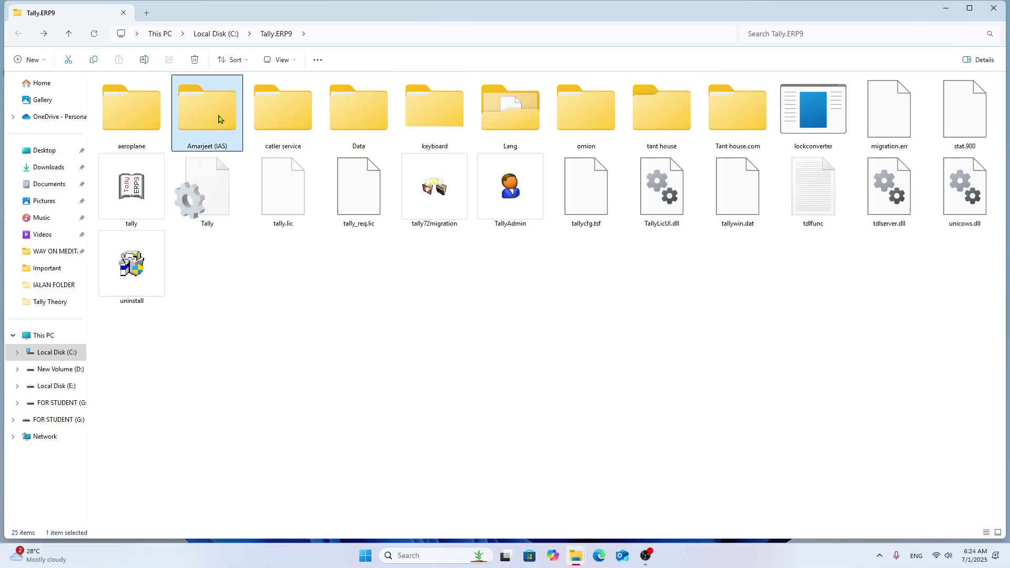
pyautogui.click(144, 110)
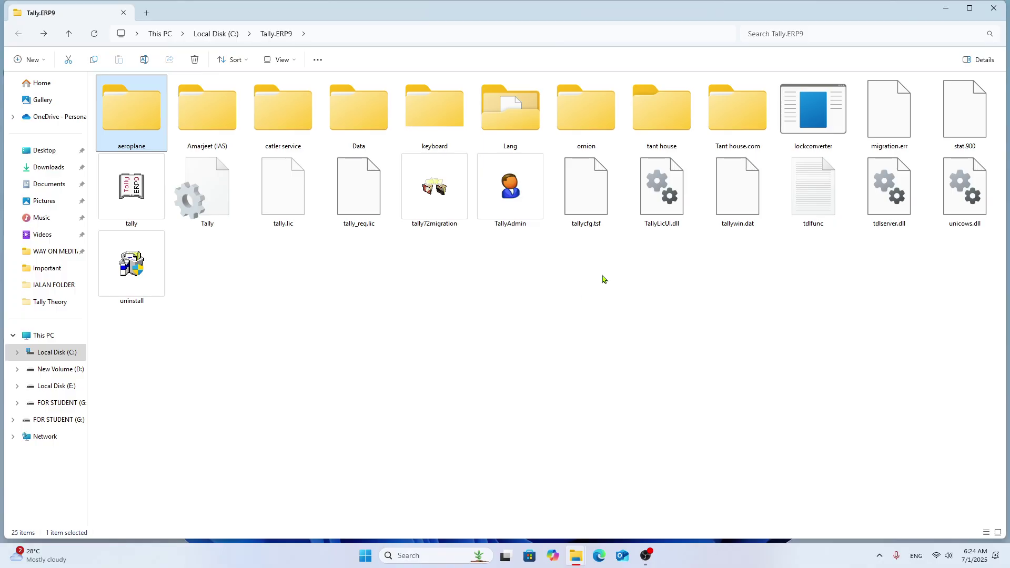
# - Delete the Tant house.com and tant house folders from the Tally.ERP9 directory
pyautogui.click(728, 104)
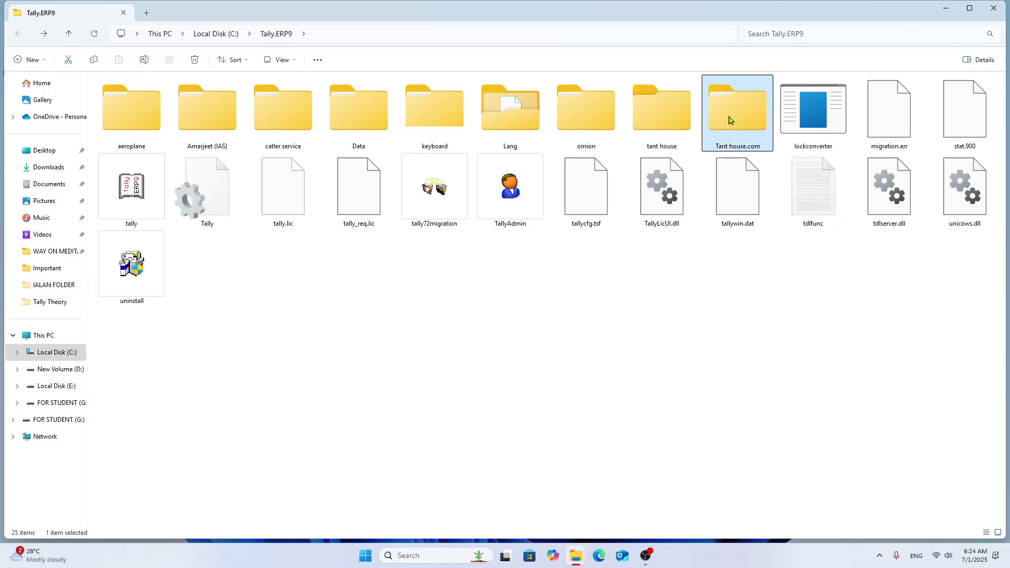
pyautogui.rightClick(727, 116)
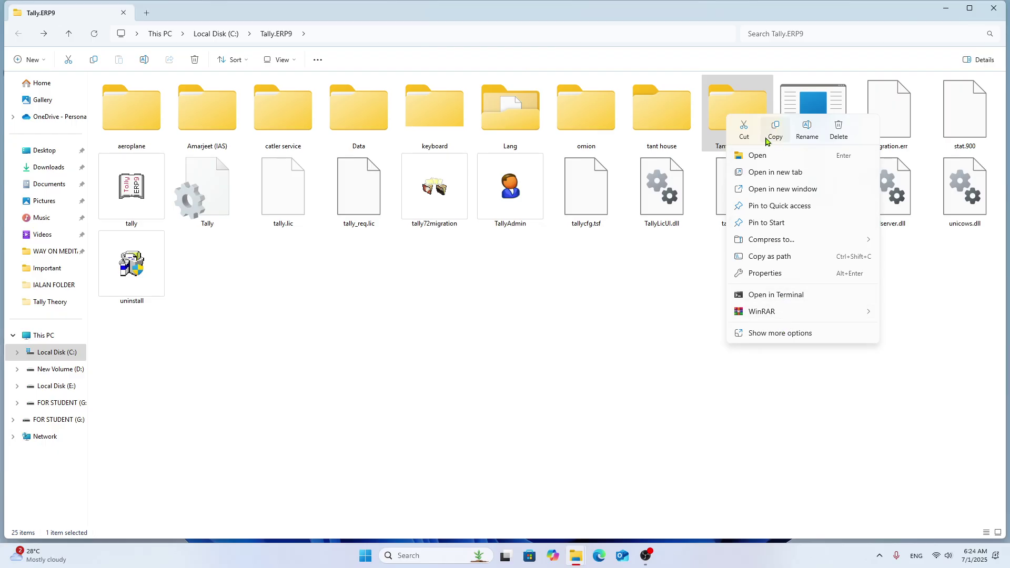
pyautogui.click(838, 130)
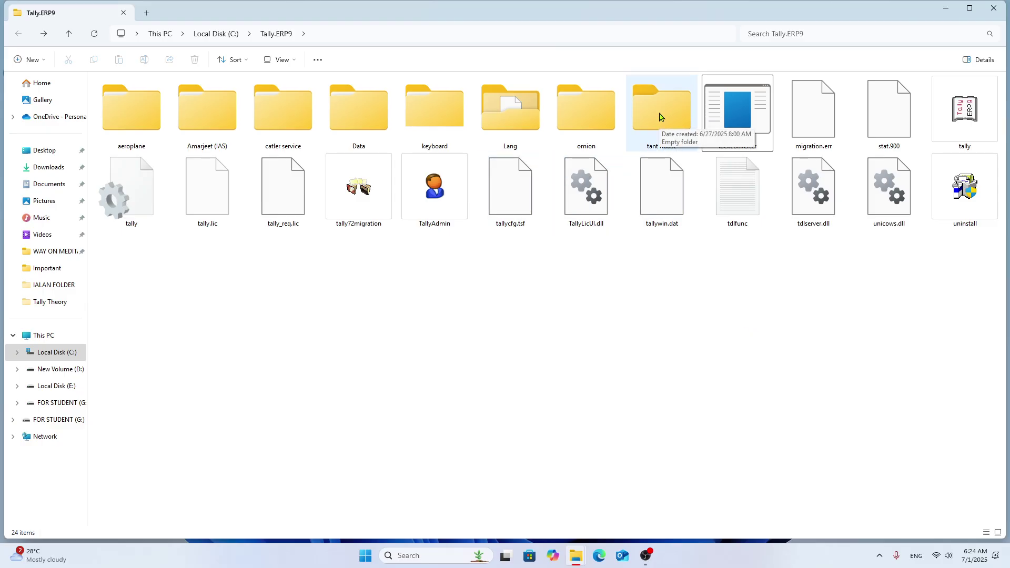
pyautogui.click(661, 117)
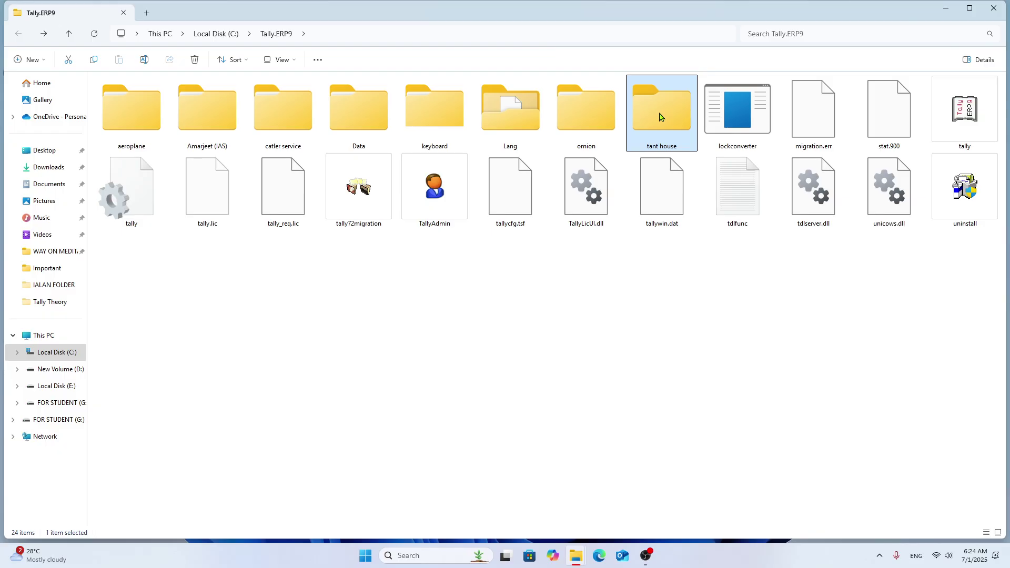
pyautogui.rightClick(662, 117)
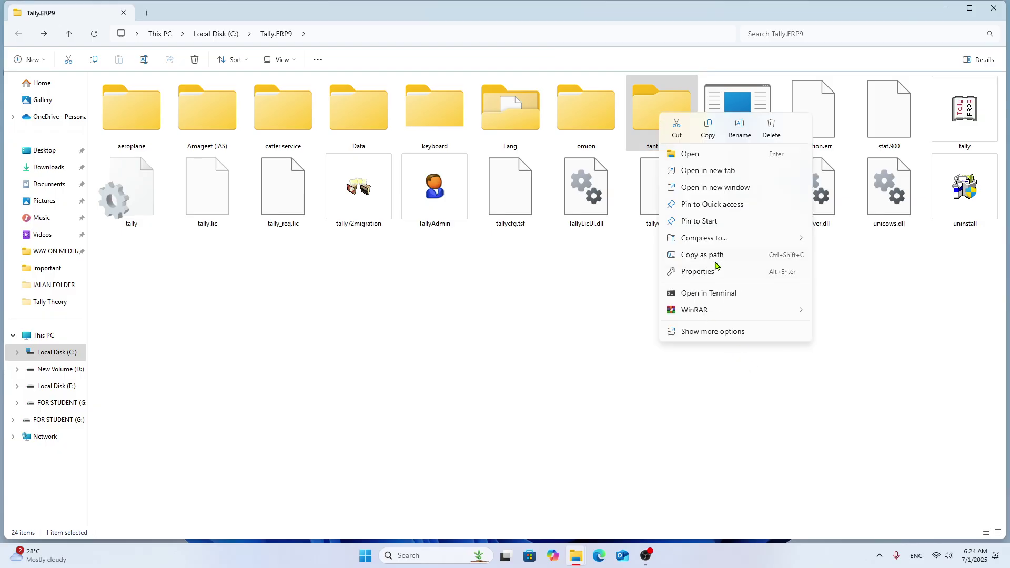
pyautogui.click(771, 128)
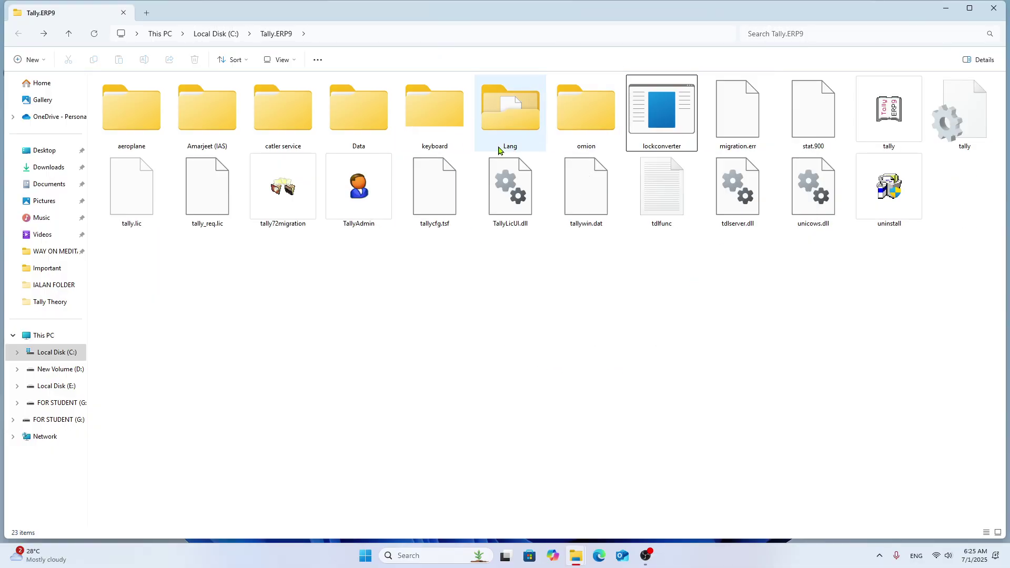
# - Delete the aeroplane folder and the adjacent company folder marked (IAS) from the Tally.ERP9 directory
pyautogui.click(145, 115)
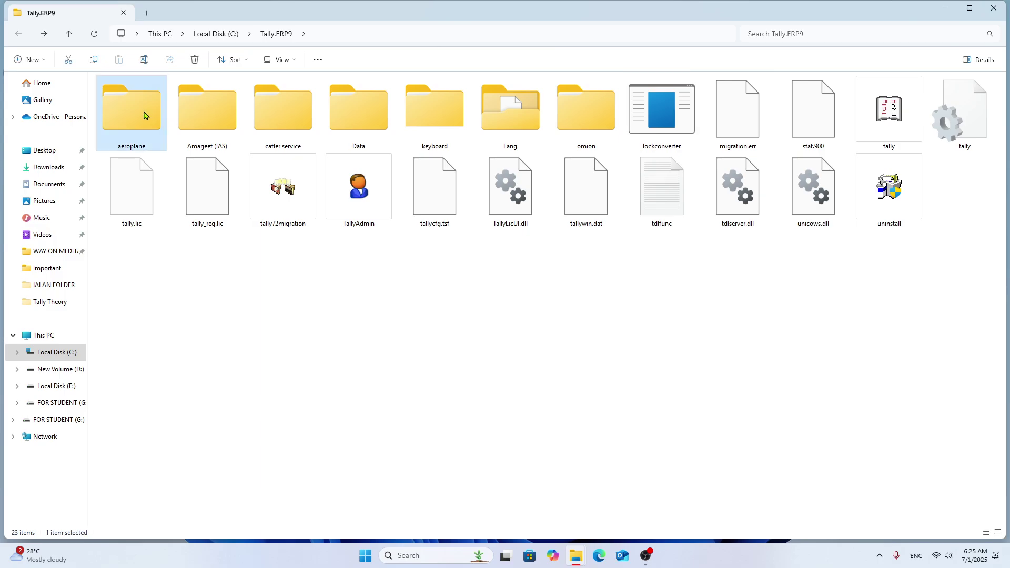
pyautogui.press('Delete')
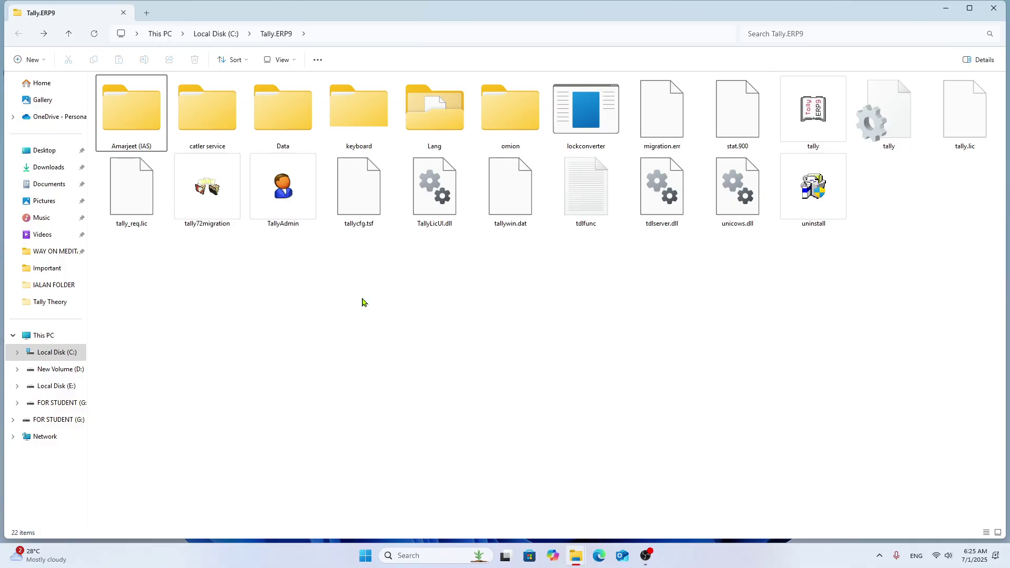
pyautogui.rightClick(144, 119)
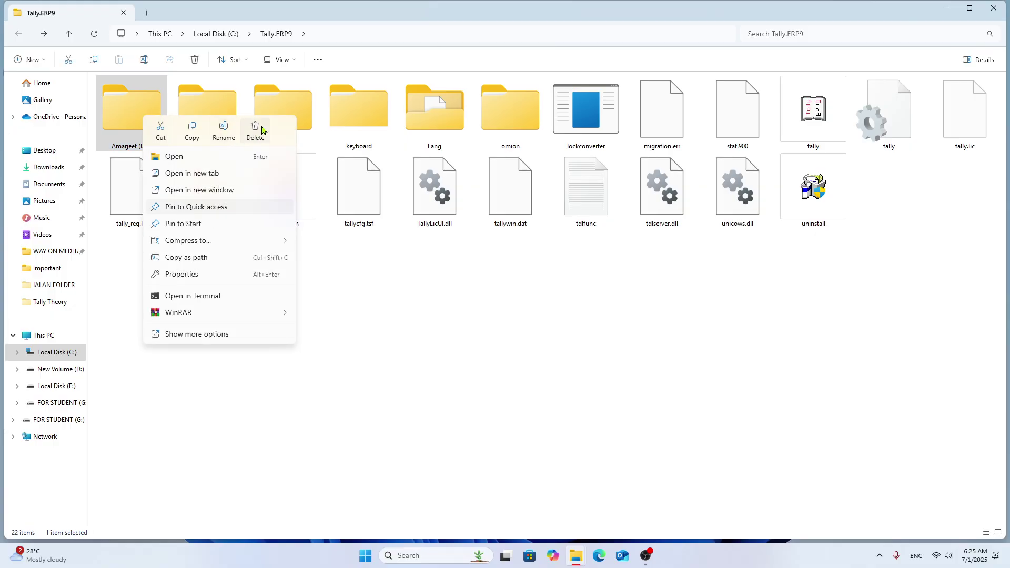
pyautogui.press('Escape')
pyautogui.press('Delete')
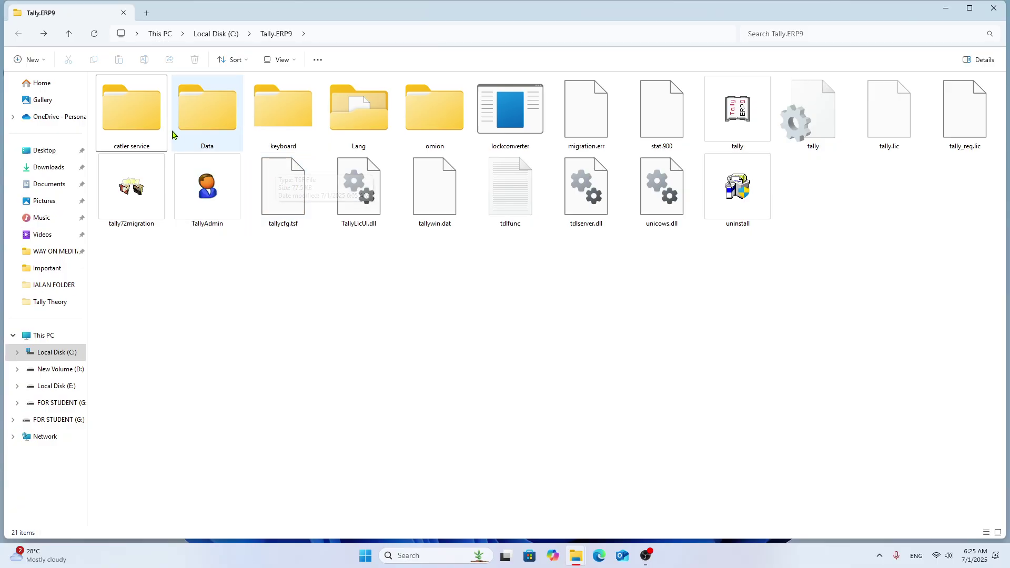
# - Delete the catler service folder from the Tally.ERP9 directory
pyautogui.click(140, 119)
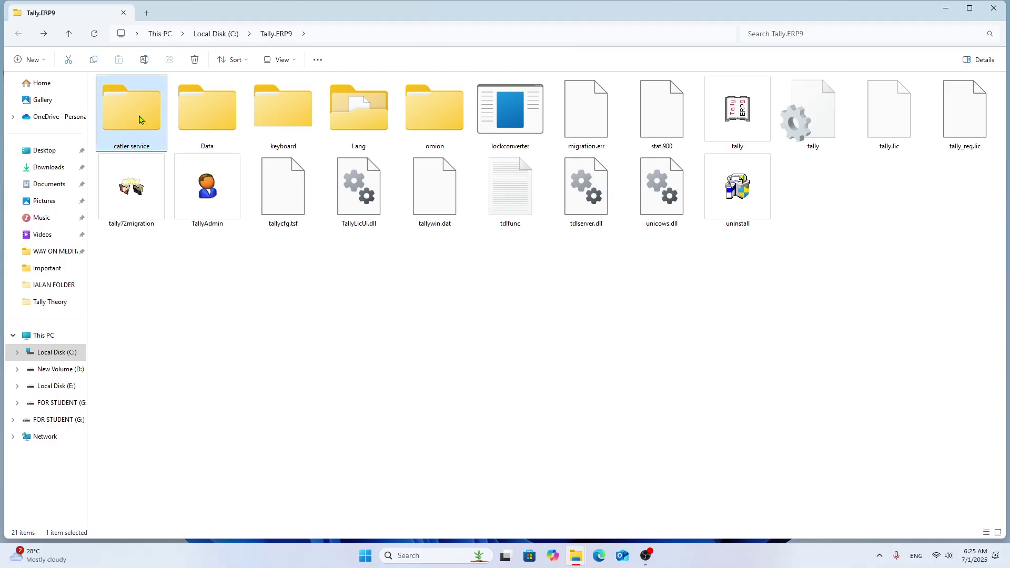
pyautogui.rightClick(139, 119)
pyautogui.press('Escape')
pyautogui.press('Delete')
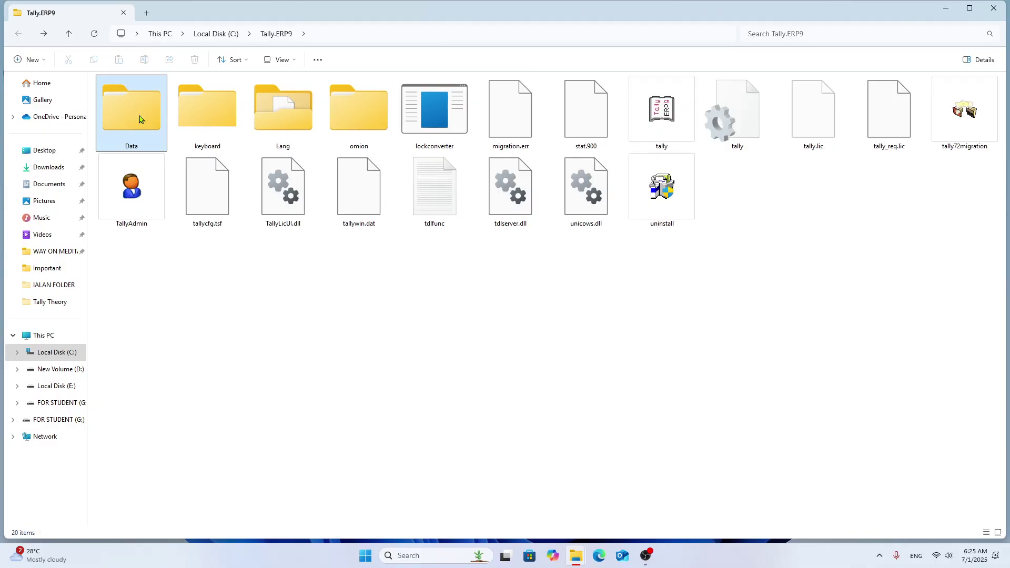
# - Delete the Data folder from the Tally.ERP9 directory
pyautogui.rightClick(139, 120)
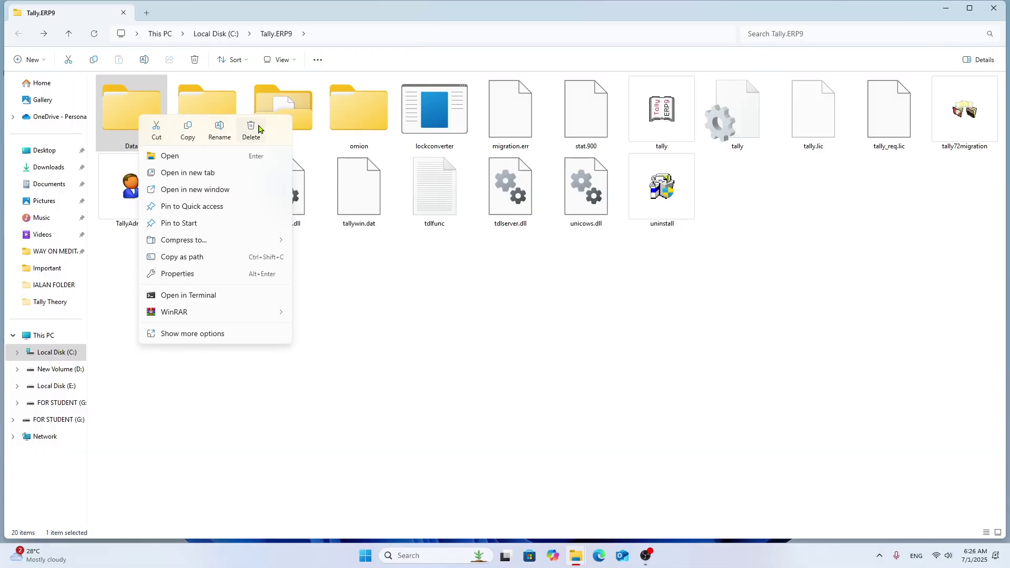
pyautogui.press('Escape')
pyautogui.press('Delete')
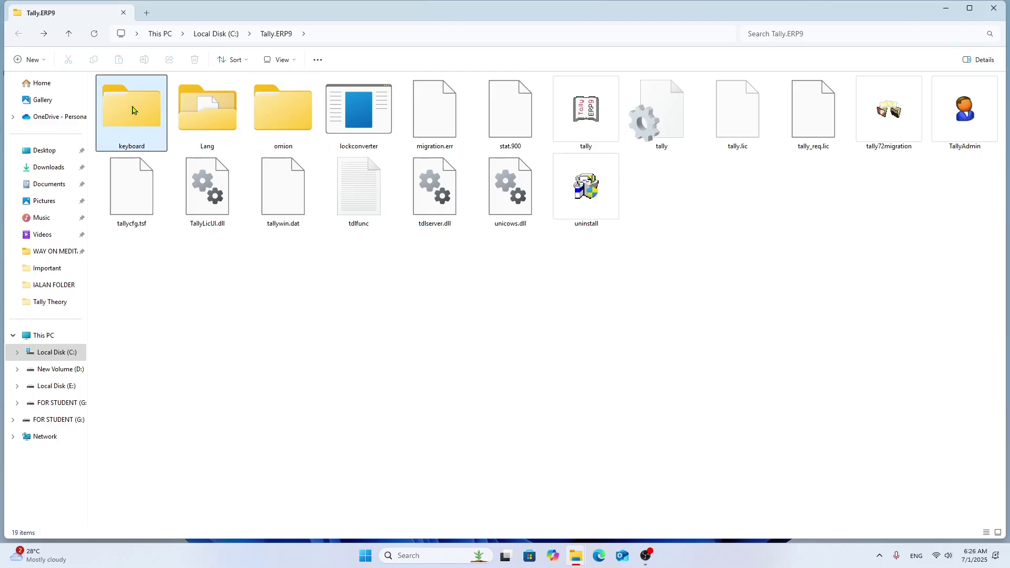
pyautogui.rightClick(133, 111)
pyautogui.click(349, 317)
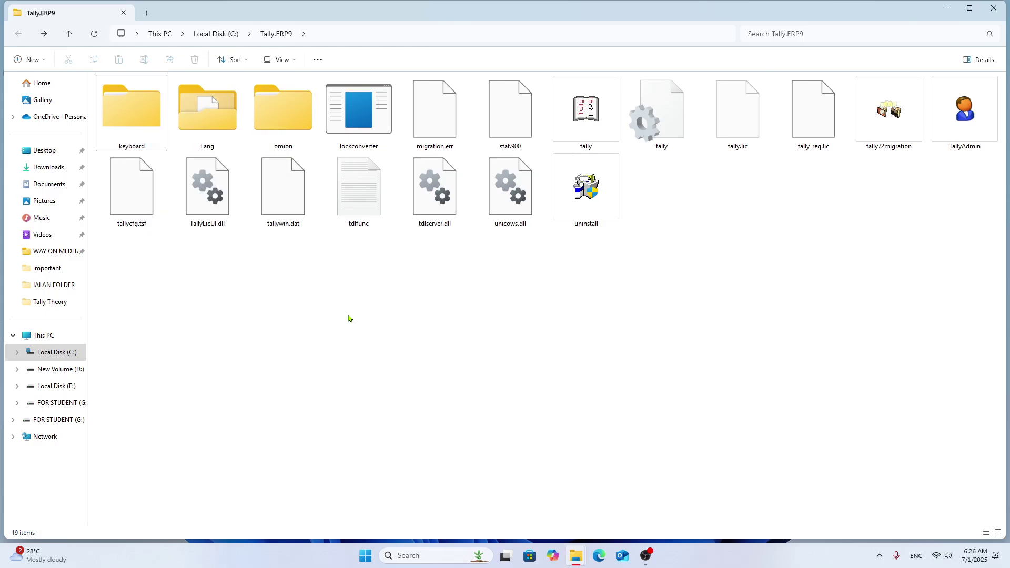
# - Close the Tally.ERP9 folder window and restore its deleted Data folder from the Recycle Bin
pyautogui.click(994, 8)
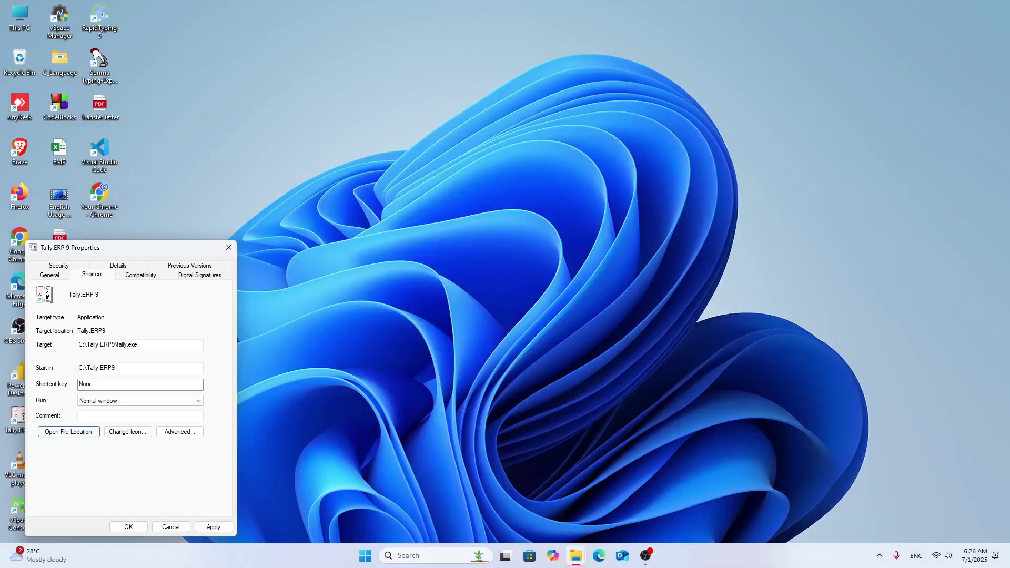
pyautogui.click(24, 66)
pyautogui.doubleClick(23, 66)
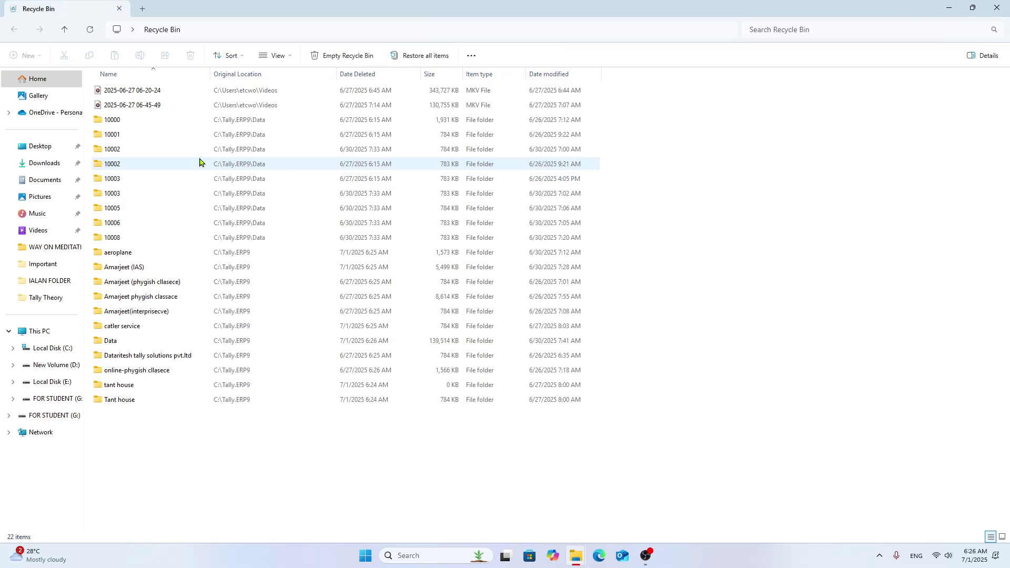
pyautogui.click(110, 342)
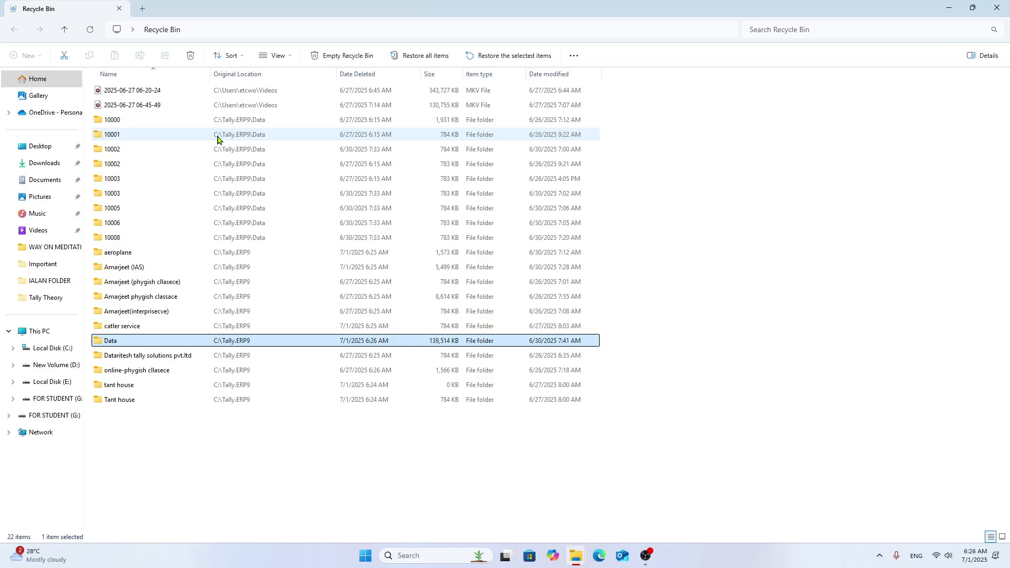
pyautogui.rightClick(149, 343)
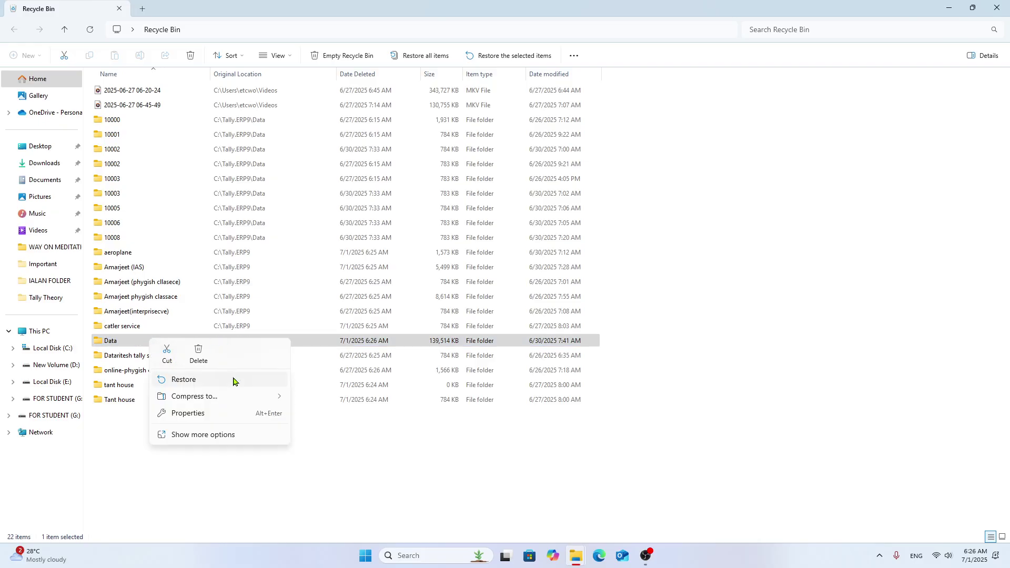
pyautogui.click(199, 441)
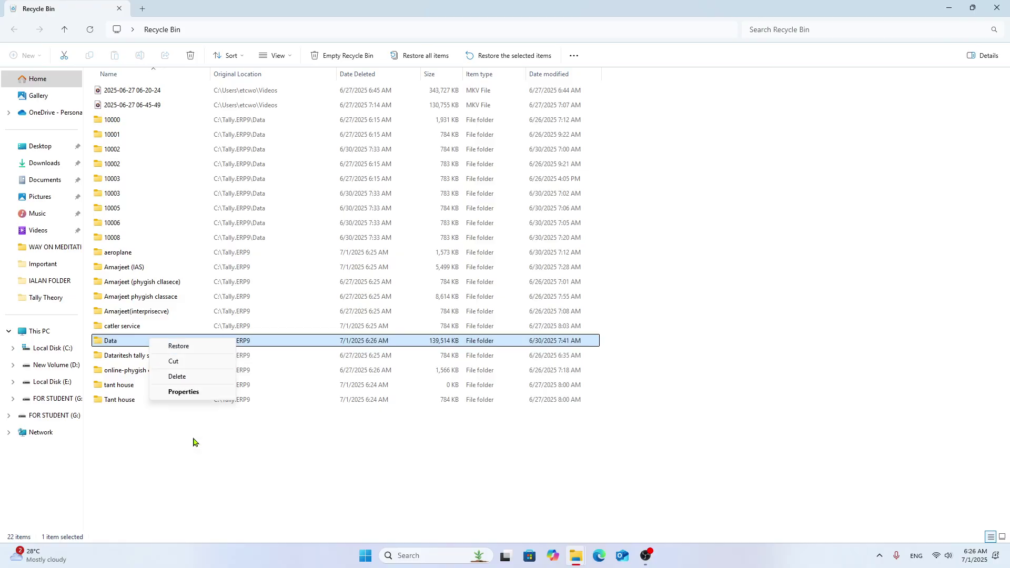
pyautogui.click(180, 349)
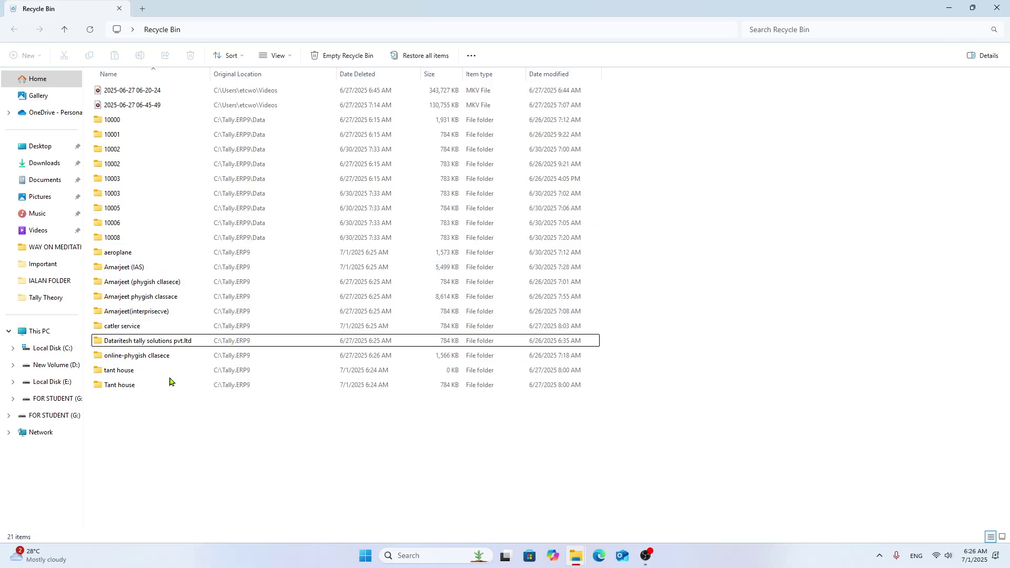
# - Close the Recycle Bin and reopen the Tally.ERP 9 shortcut's file location
pyautogui.click(996, 7)
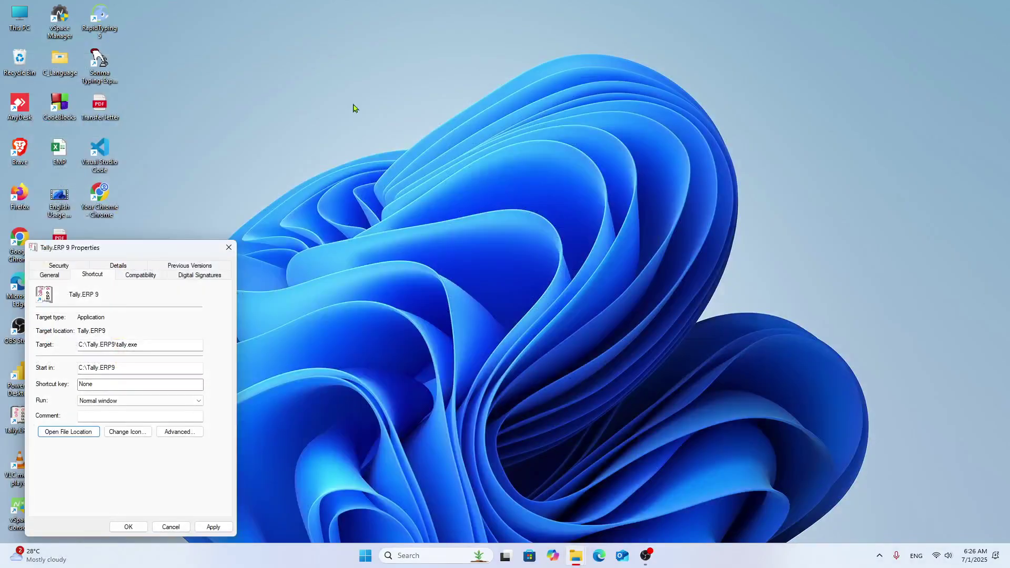
pyautogui.click(58, 432)
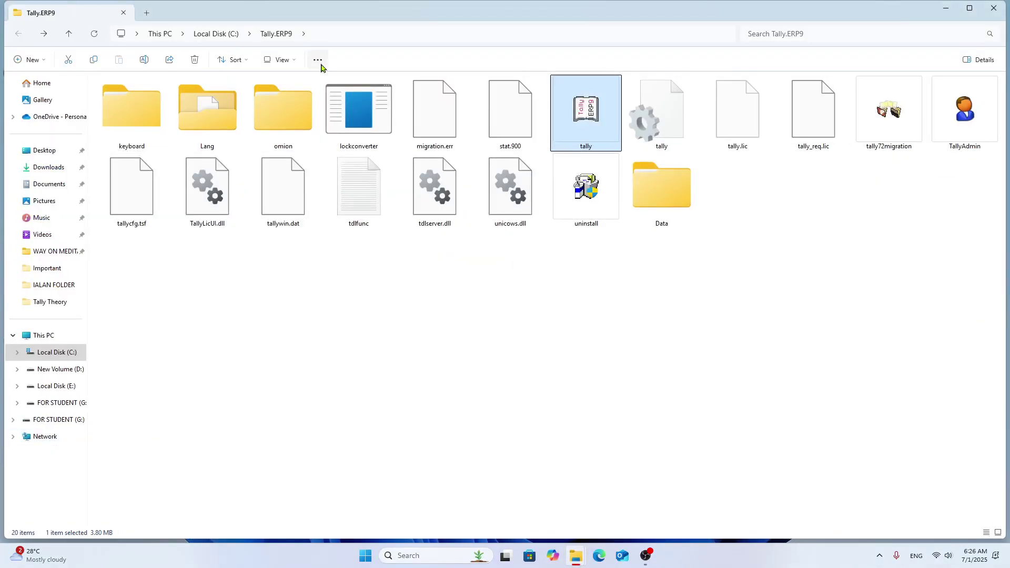
pyautogui.click(378, 301)
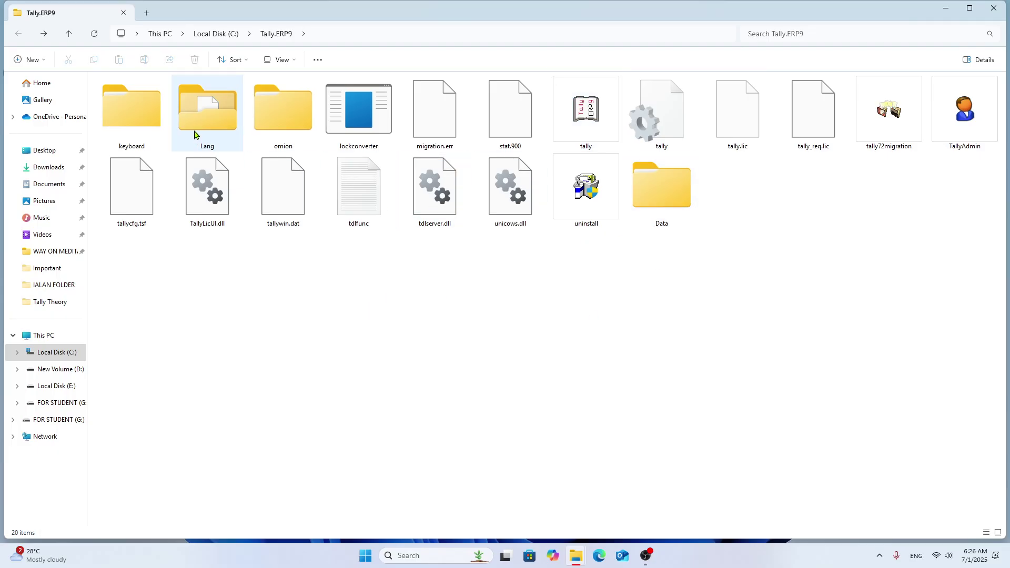
# - Delete the keyboard folder from the Tally.ERP9 directory
pyautogui.click(139, 130)
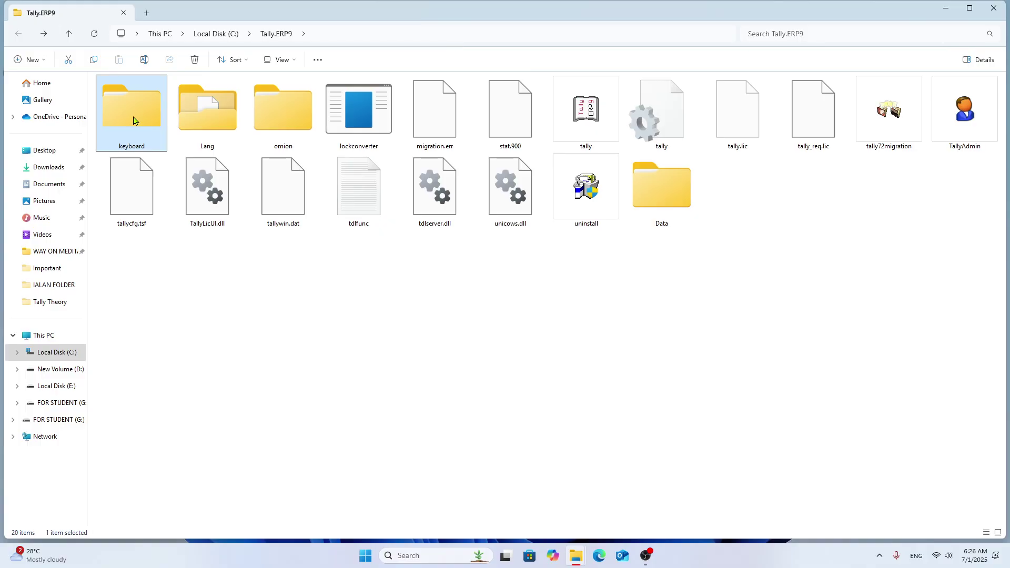
pyautogui.rightClick(133, 118)
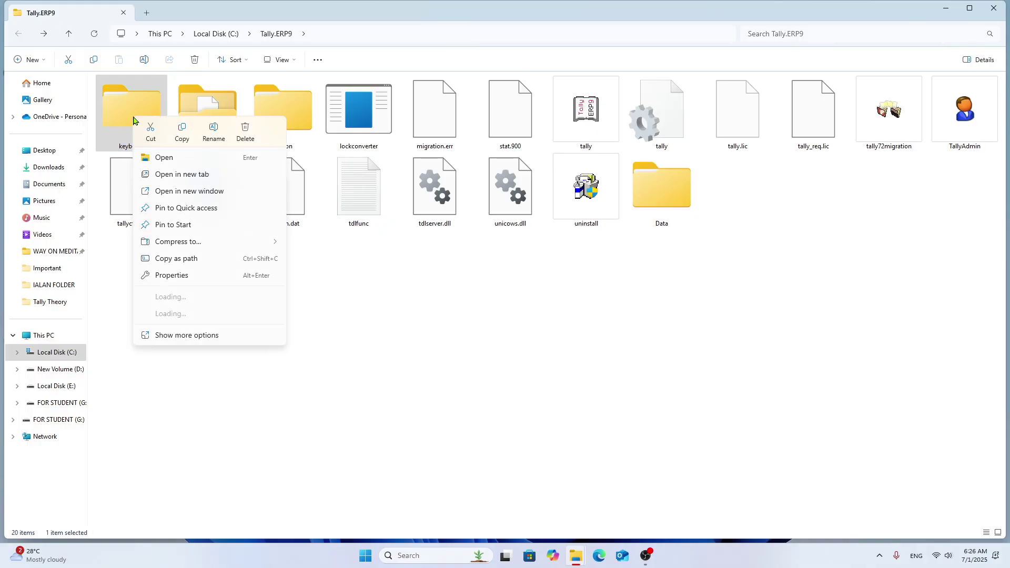
pyautogui.click(245, 130)
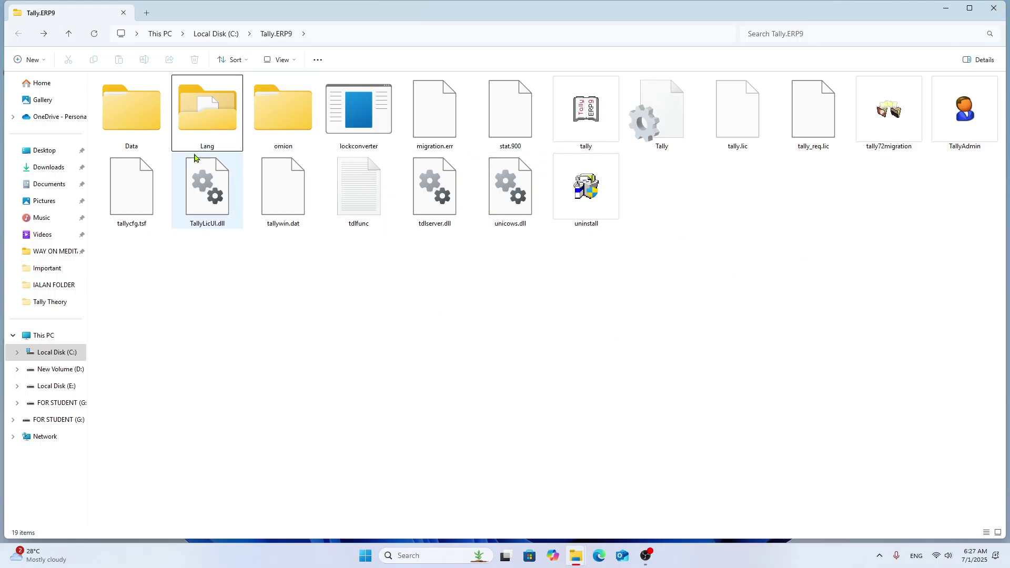
# - View the company folders inside the Data folder, and close the folder window and the shortcut's properties
pyautogui.click(132, 126)
pyautogui.doubleClick(132, 126)
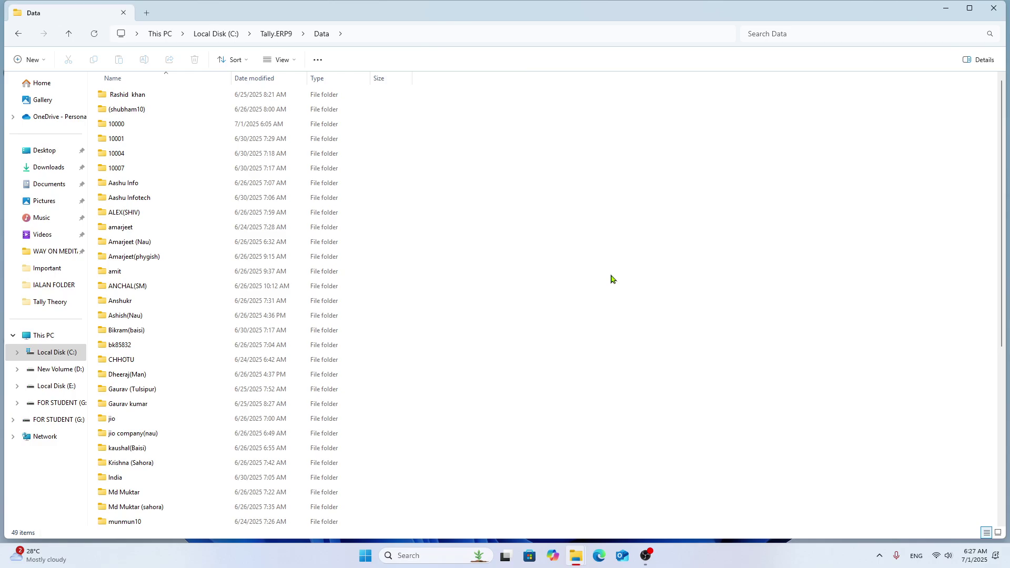
pyautogui.click(993, 8)
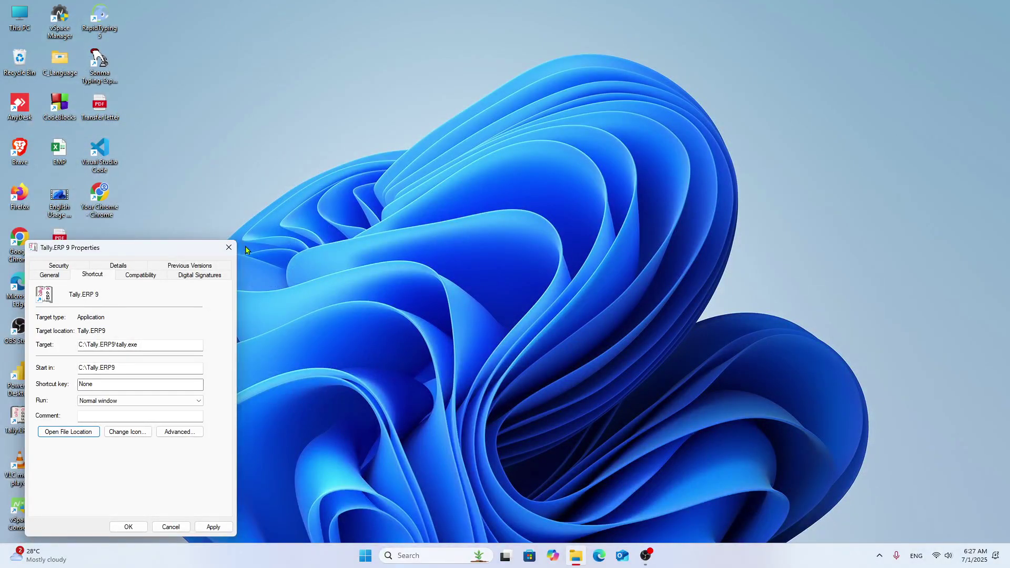
pyautogui.click(229, 247)
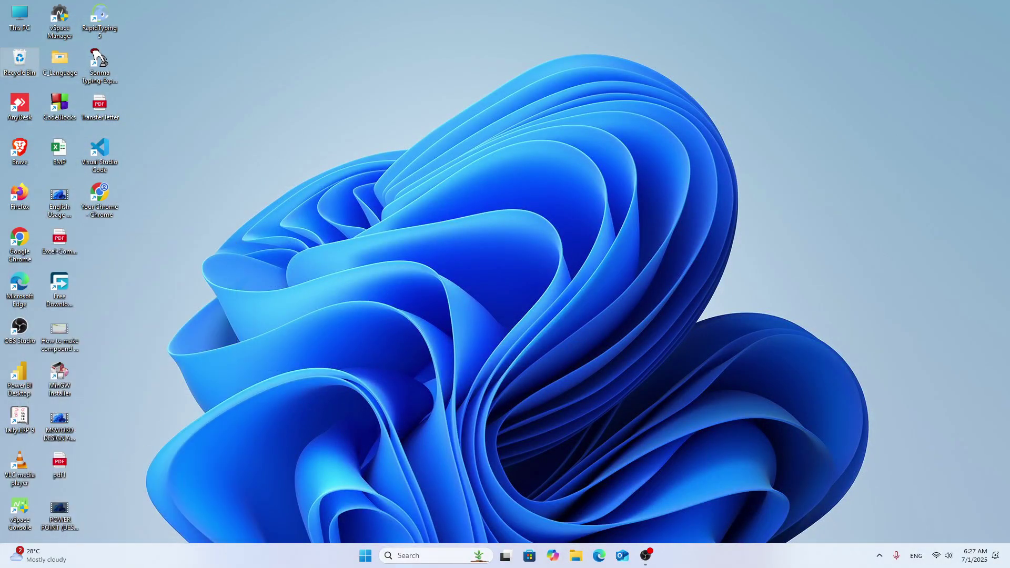
# - Switch to Tally.ERP 9 and permanently delete the Song company from its Company Alteration screen
pyautogui.doubleClick(25, 420)
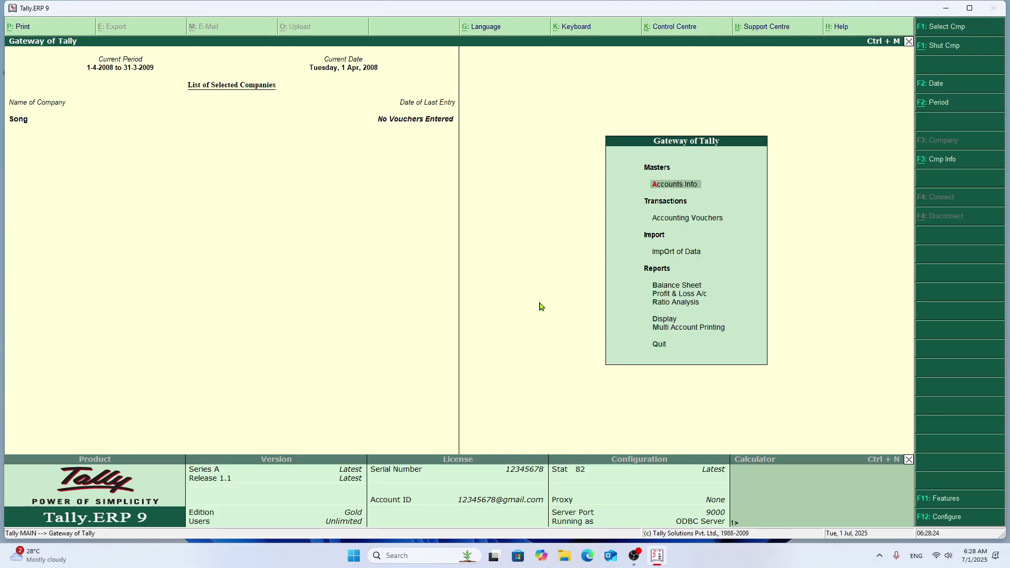
pyautogui.hotkey('alt', 'F3')
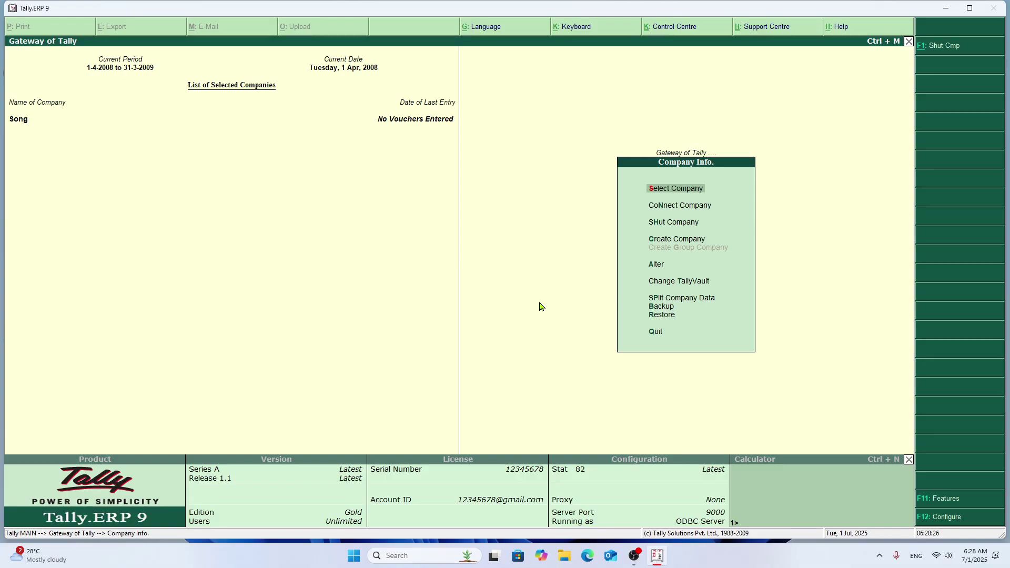
pyautogui.press('Return')
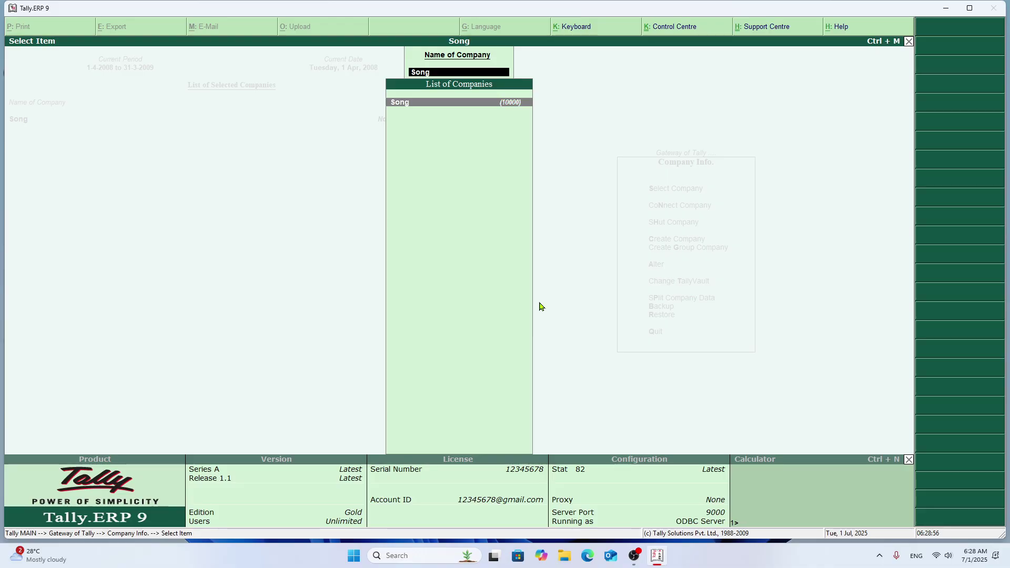
pyautogui.press('Return')
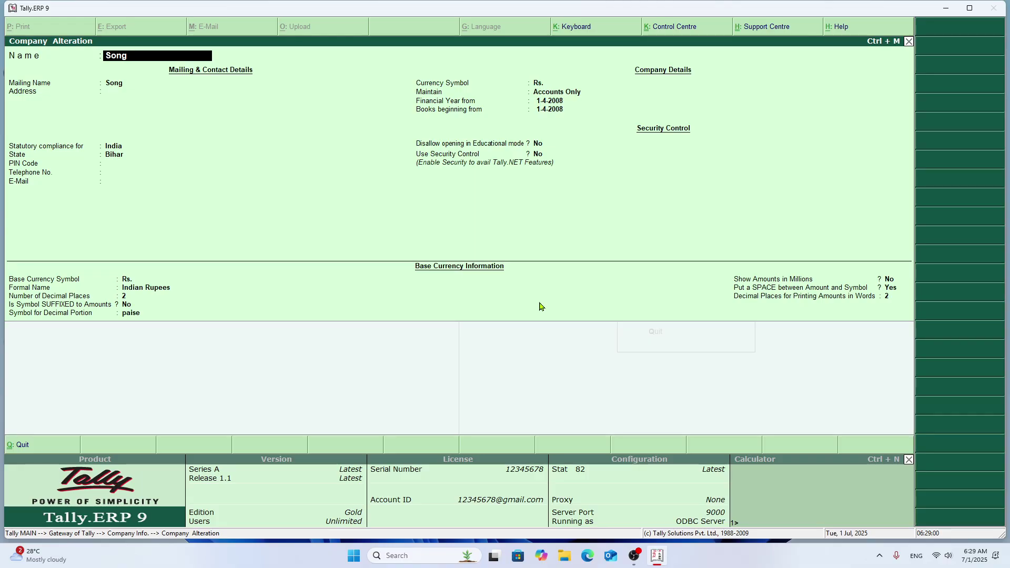
pyautogui.hotkey('alt', 'd')
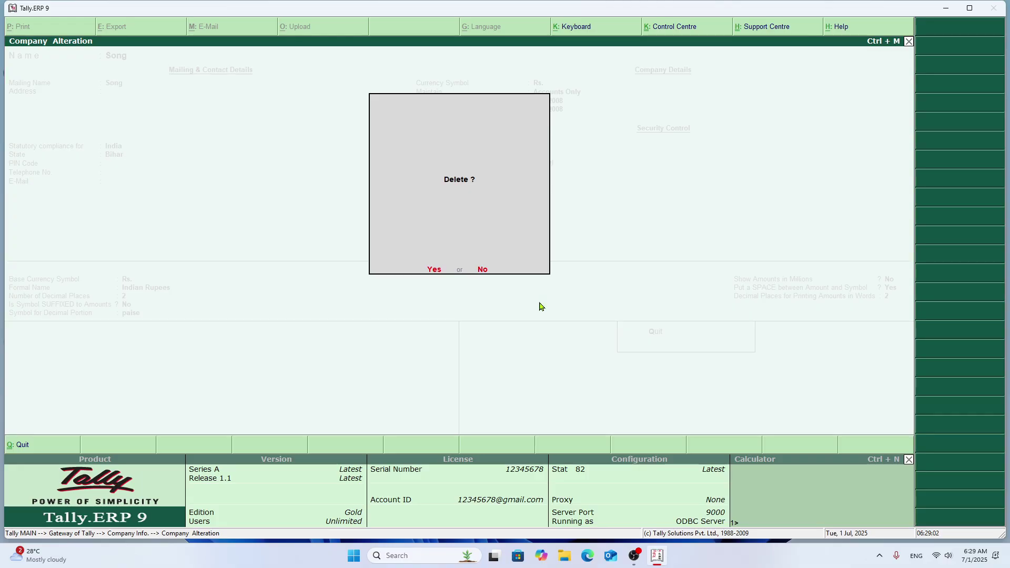
pyautogui.press('y')
pyautogui.press('y')
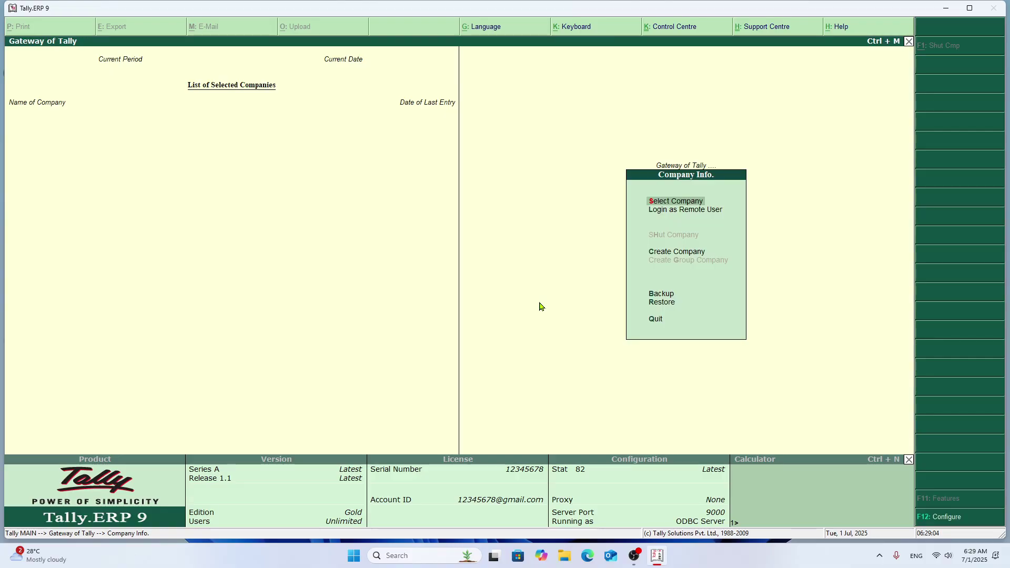
# - Leave the Company Info screen and quit Tally.ERP 9
pyautogui.press('Escape')
pyautogui.press('n')
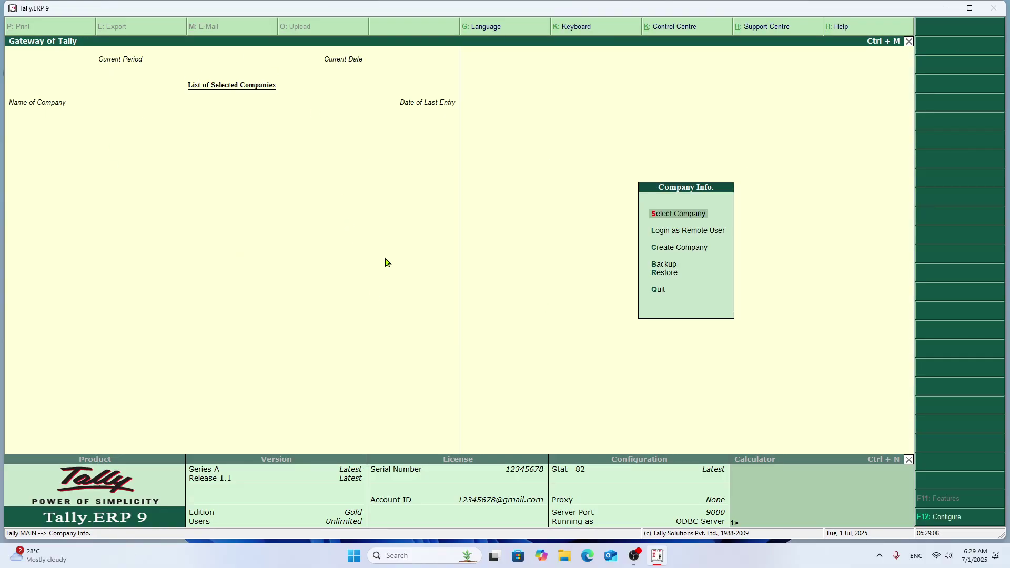
pyautogui.press('q')
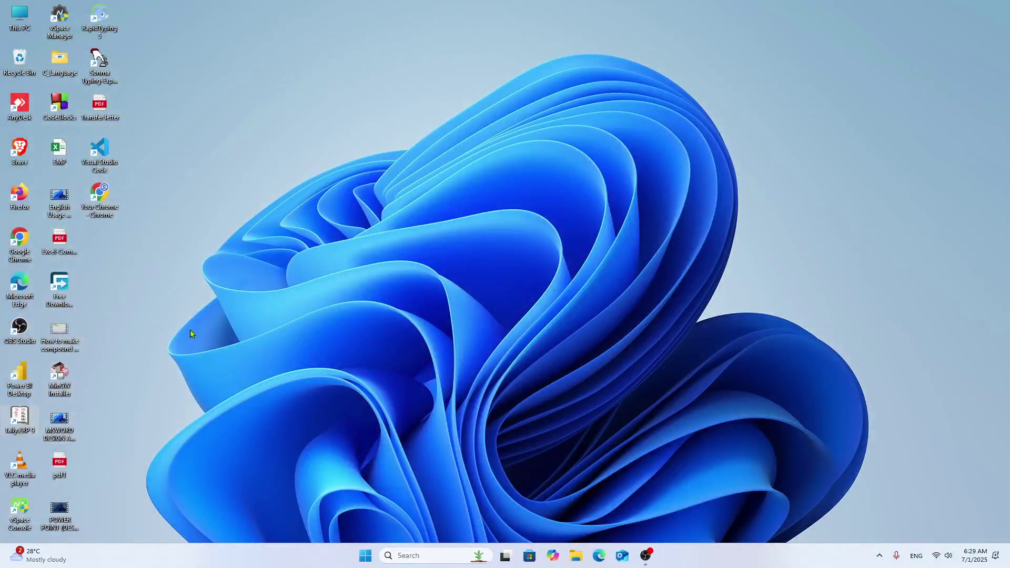
# - Relaunch Tally.ERP 9 to check the companies offered for selection, and quit the program again
pyautogui.doubleClick(23, 424)
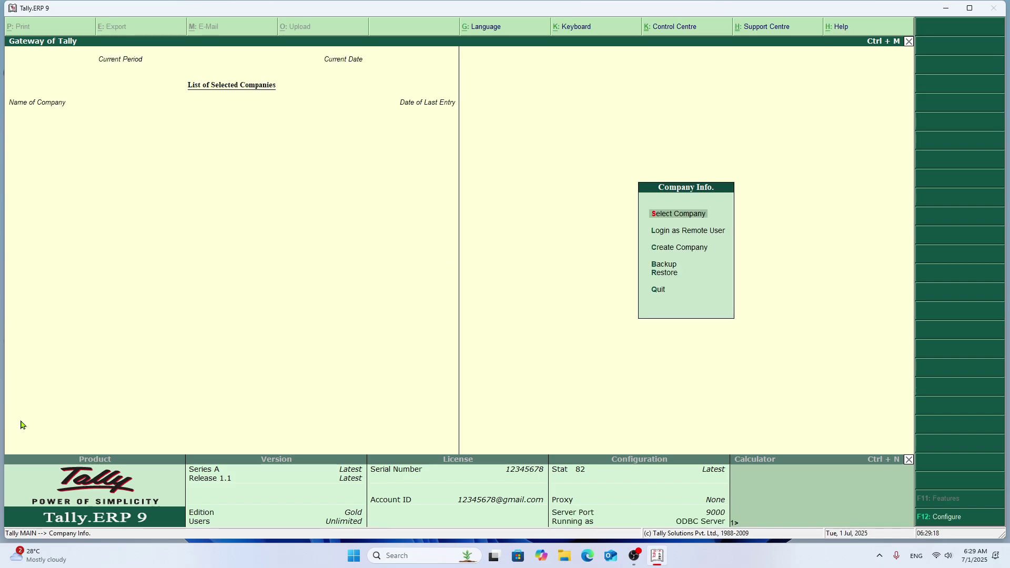
pyautogui.press('Return')
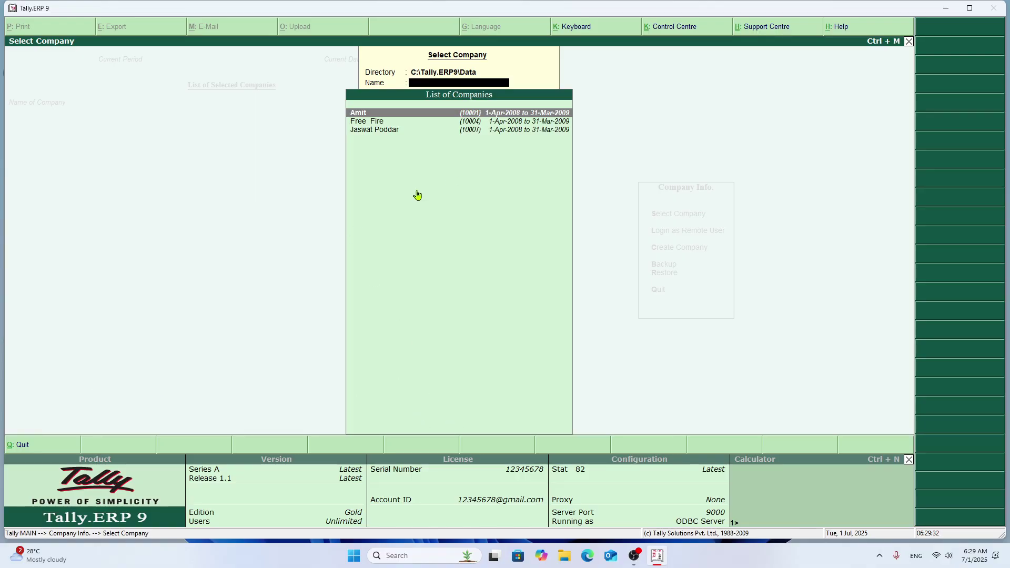
pyautogui.press('Escape')
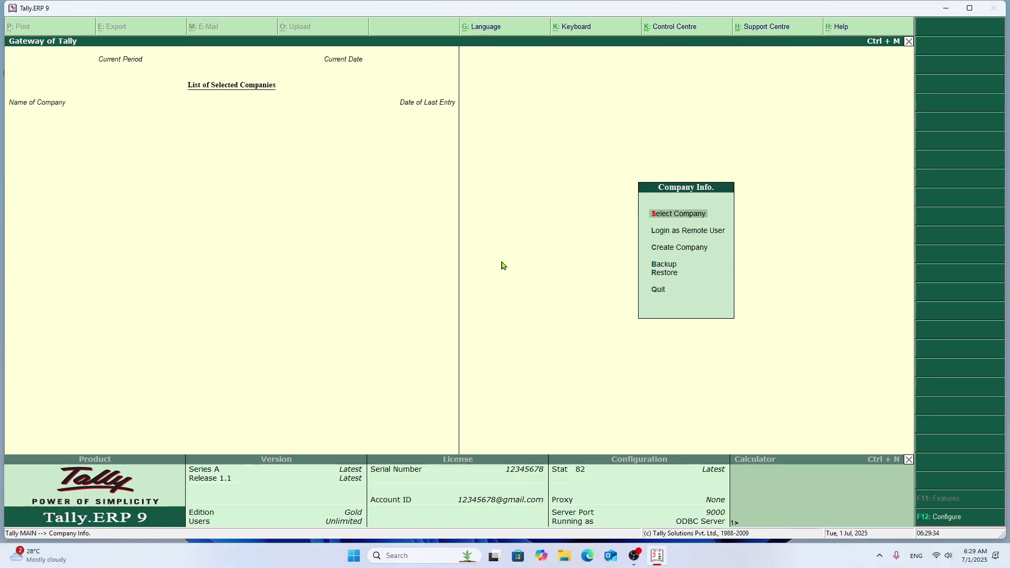
pyautogui.press('q')
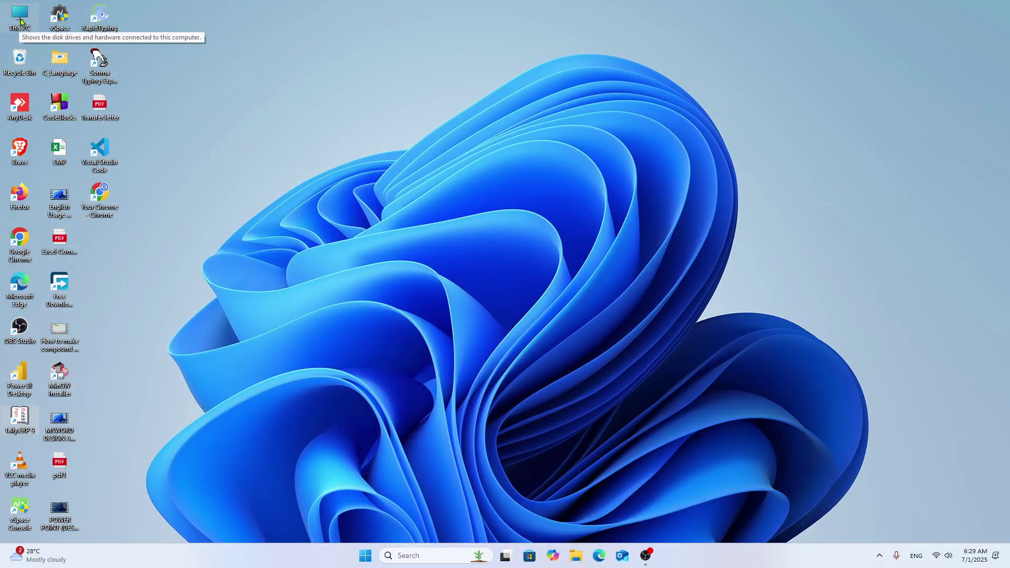
# - Start Tally.ERP 9 and load the company numbered 10001 from the C:\Tally.ERP9\Data directory
pyautogui.doubleClick(16, 437)
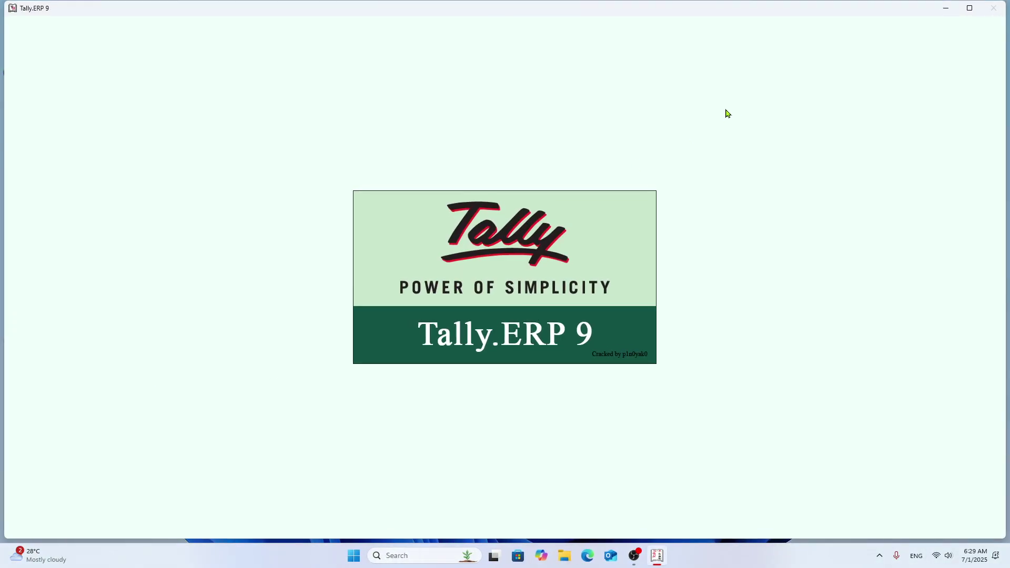
pyautogui.press('Return')
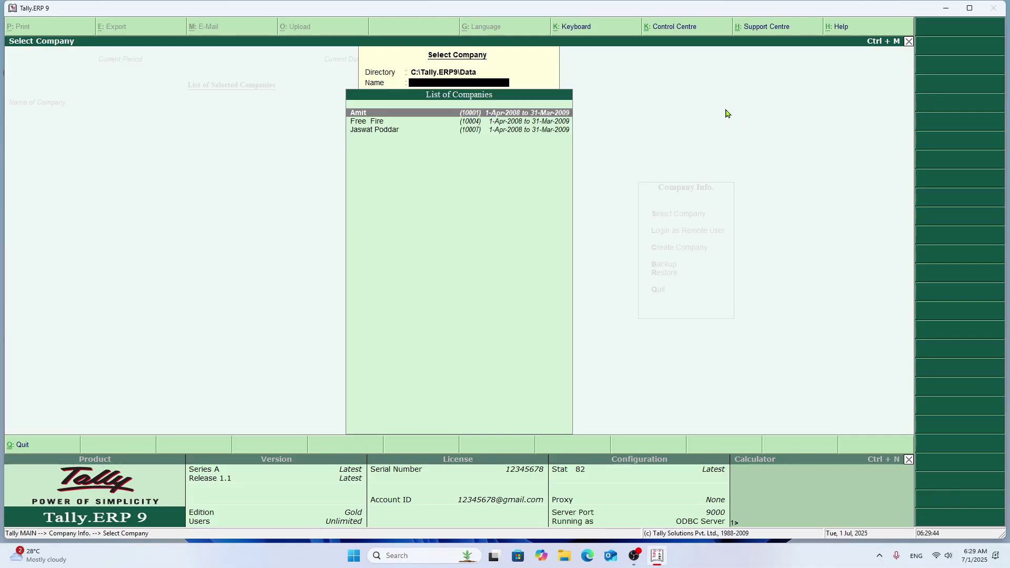
pyautogui.press('Return')
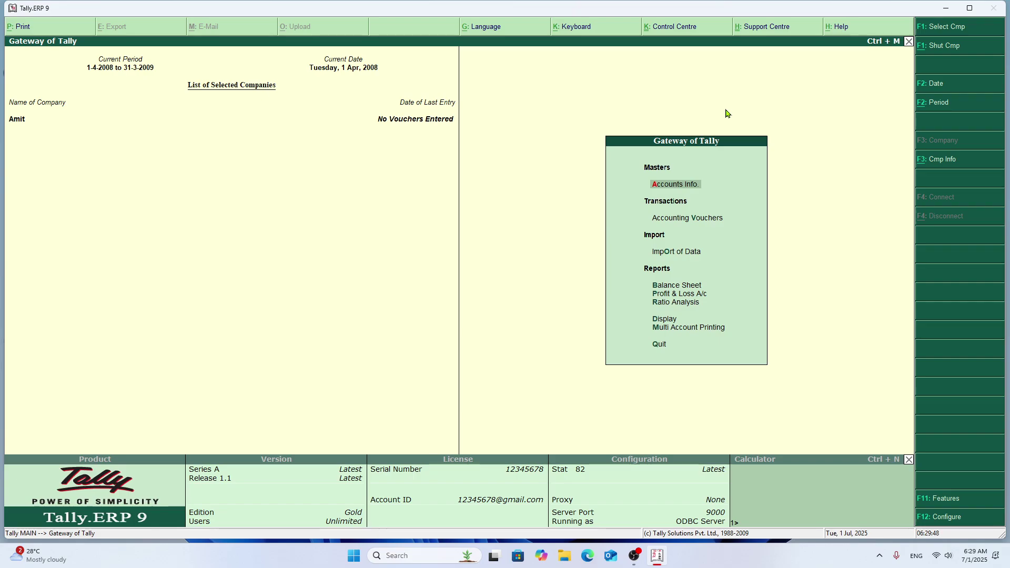
# - Open the loaded company 10001 for alteration and delete it permanently
pyautogui.hotkey('alt', 'F3')
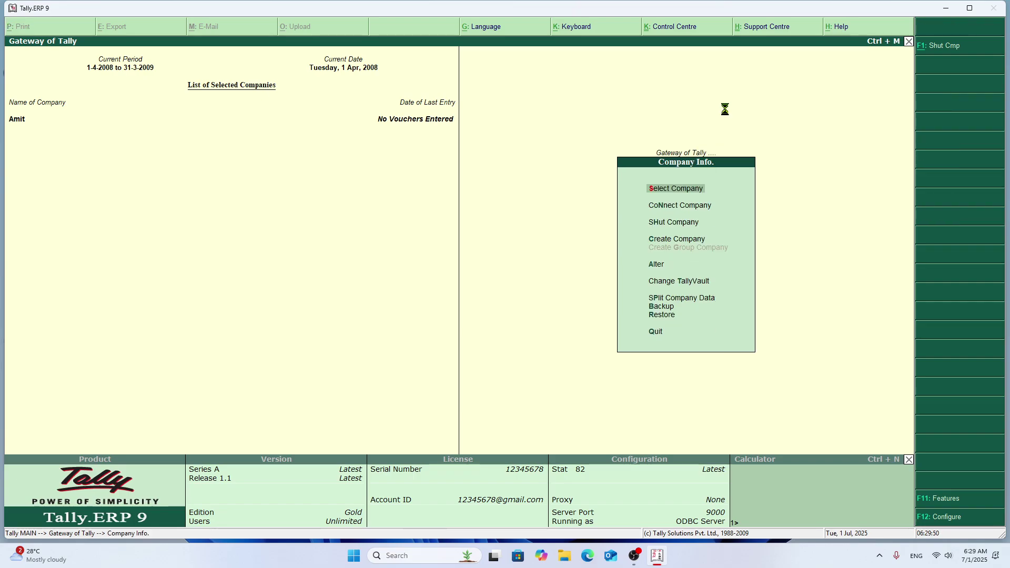
pyautogui.press('Return')
pyautogui.press('Return')
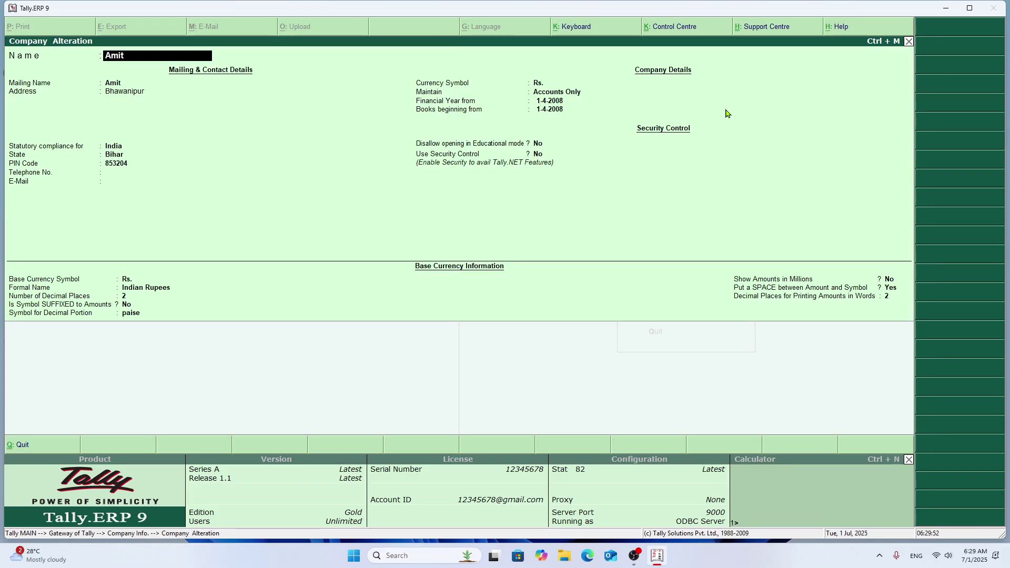
pyautogui.hotkey('alt', 'd')
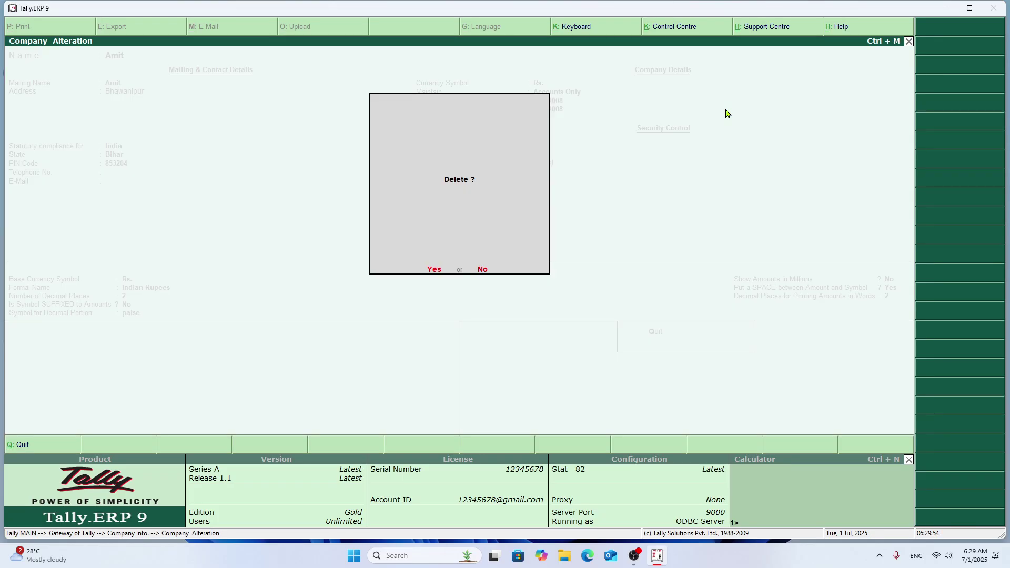
pyautogui.press('y')
pyautogui.press('y')
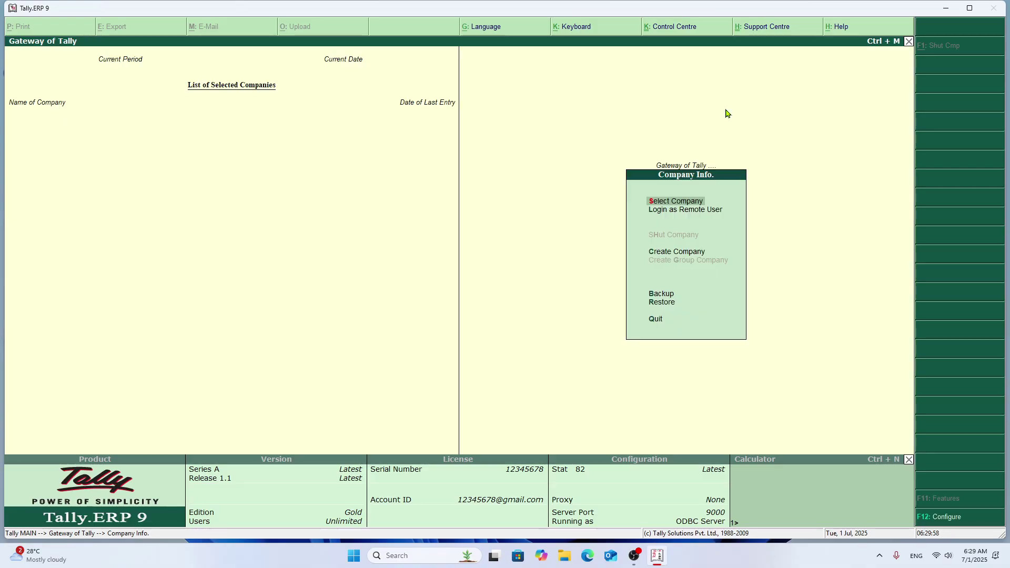
# - Load the Free Fire company and stay at the Gateway of Tally
pyautogui.press('Return')
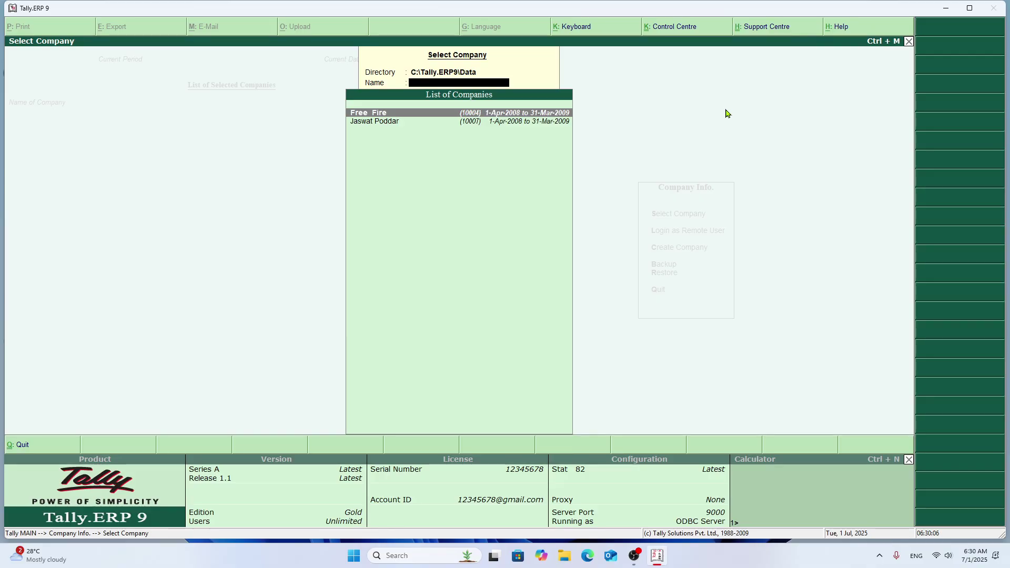
pyautogui.press('Return')
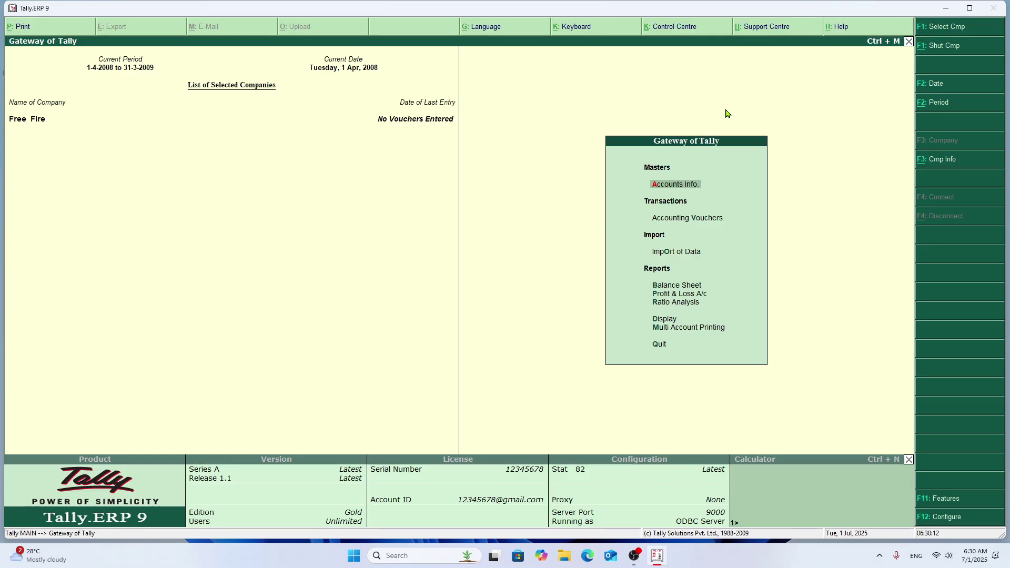
pyautogui.press('Return')
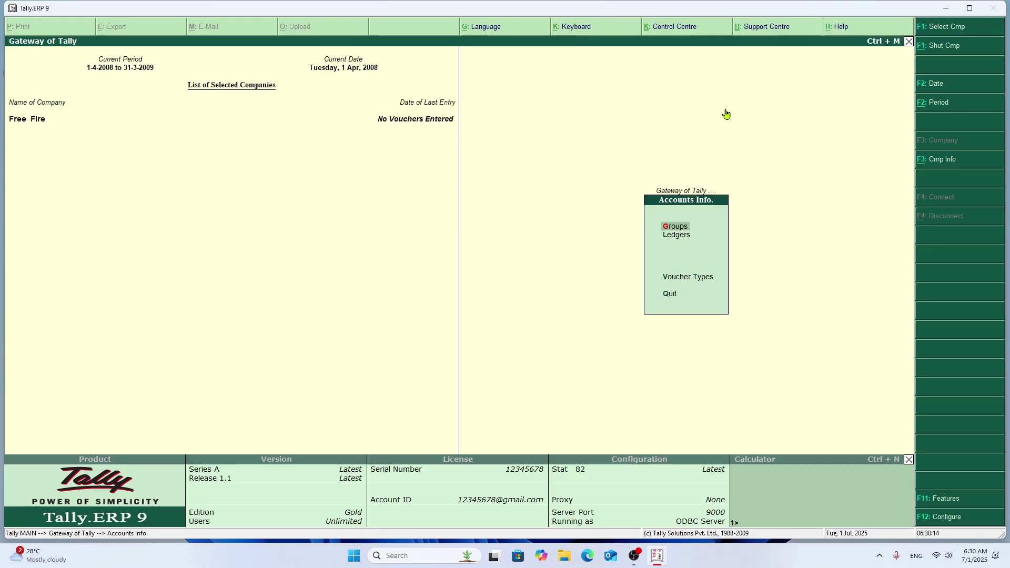
pyautogui.press('Escape')
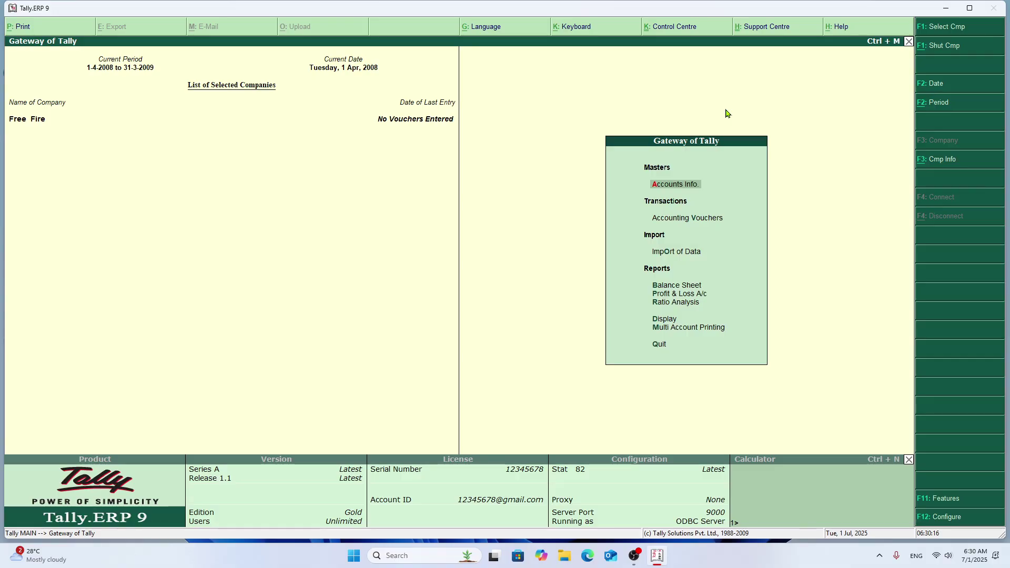
# - Open the Free Fire company for alteration through Company Info and delete it permanently
pyautogui.hotkey('alt', 'F3')
pyautogui.press('Down')
pyautogui.press('Down')
pyautogui.press('Down')
pyautogui.press('Down')
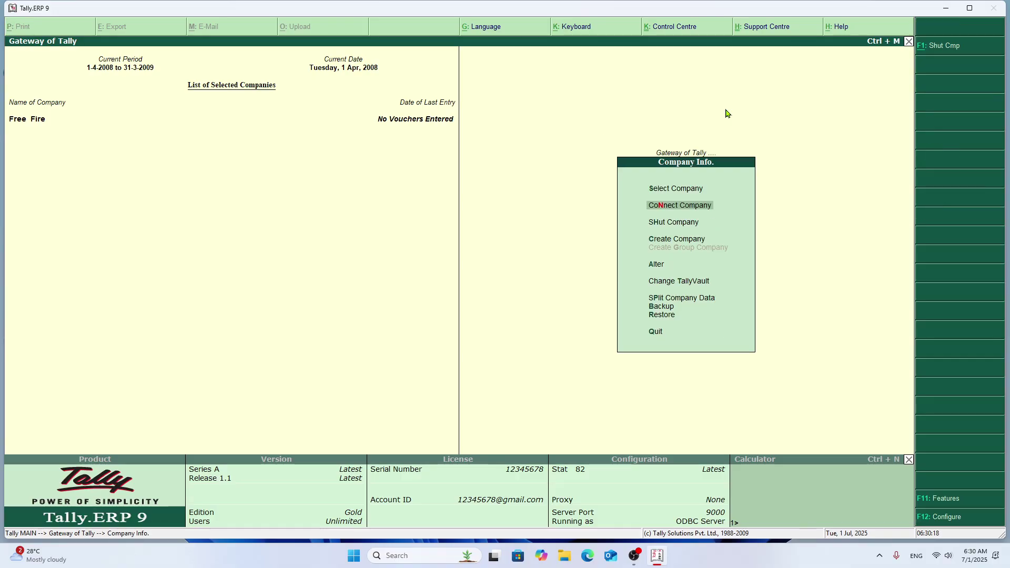
pyautogui.press('Return')
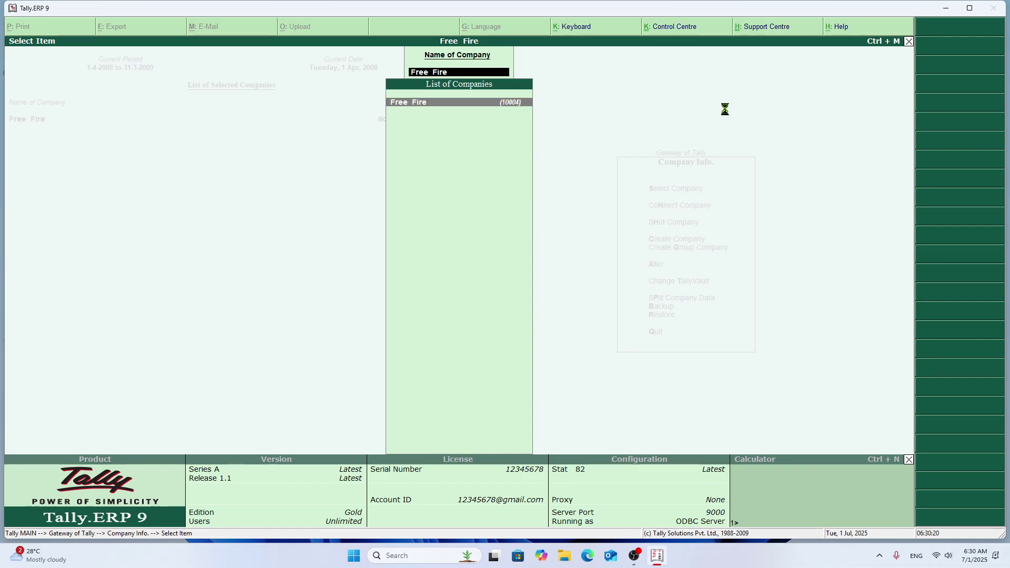
pyautogui.press('Return')
pyautogui.hotkey('alt', 'd')
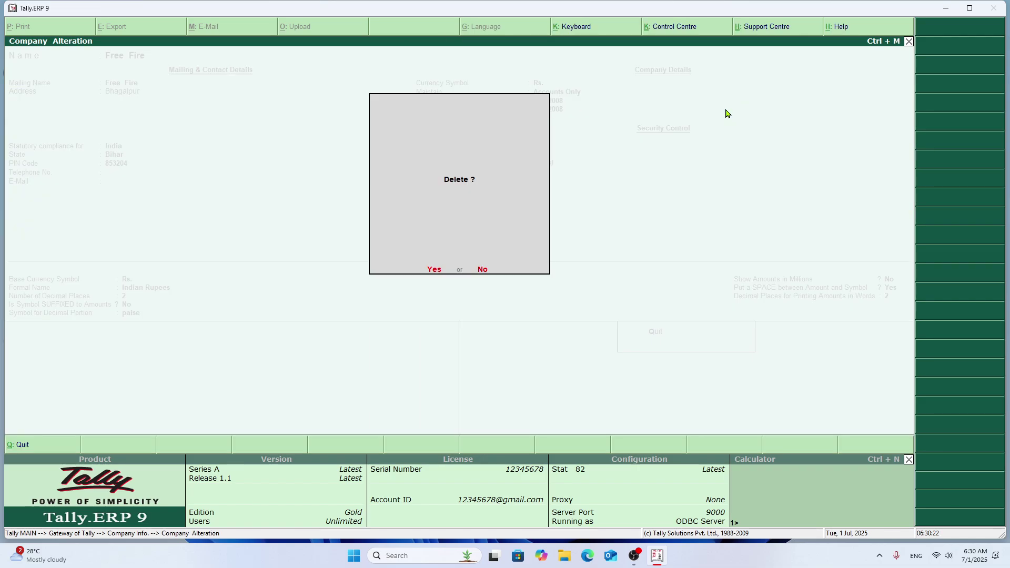
pyautogui.press('y')
pyautogui.press('y')
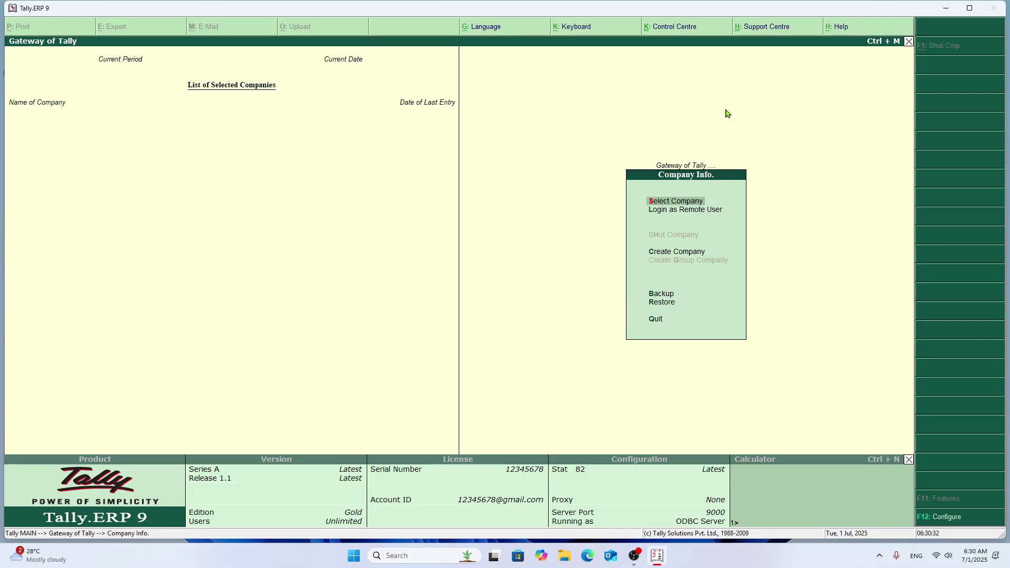
# - Load the company numbered 10007 and open Company Info
pyautogui.press('Return')
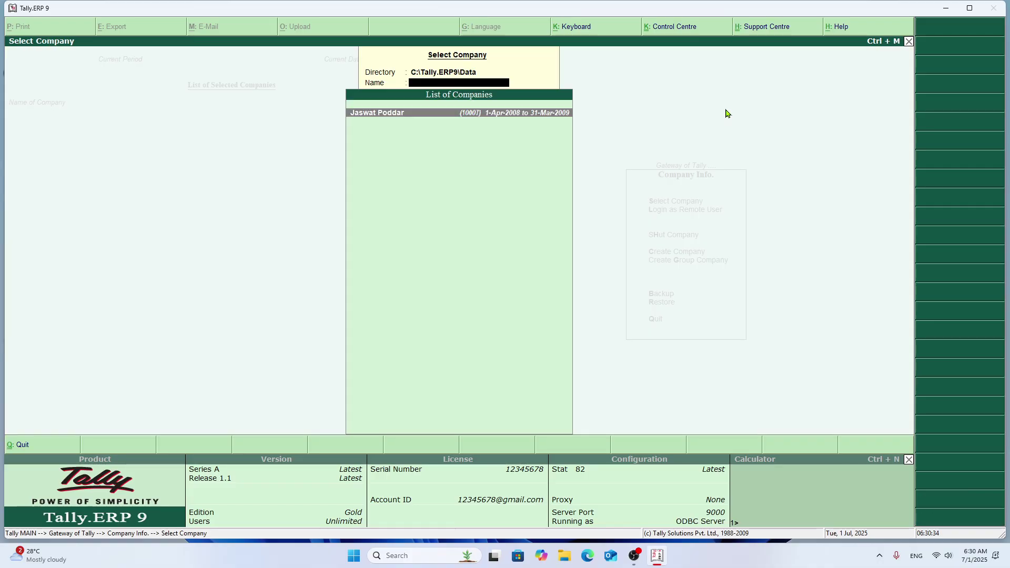
pyautogui.press('Return')
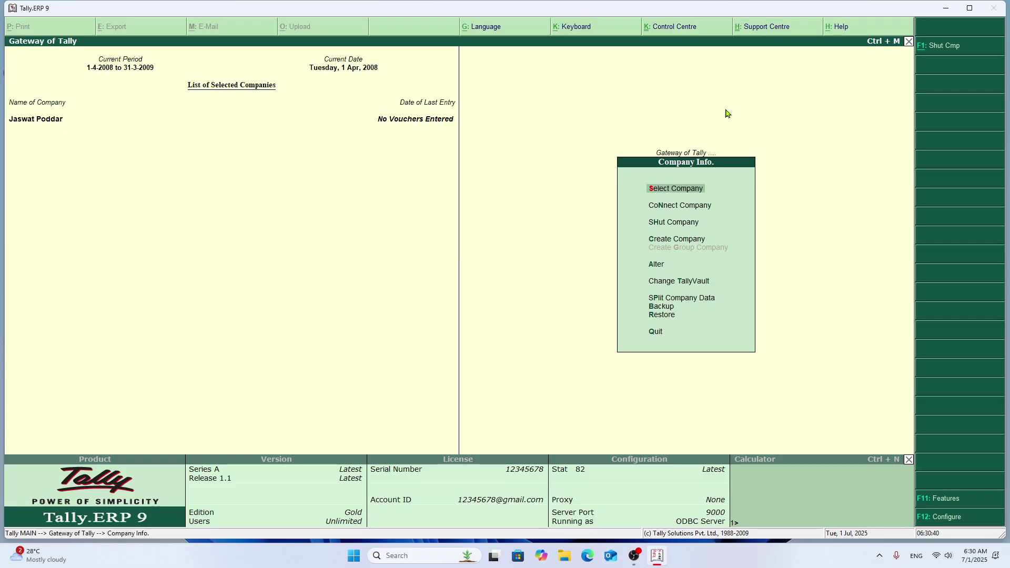
# - Open the loaded company 10007 for alteration and delete it permanently
pyautogui.press('Down')
pyautogui.press('Down')
pyautogui.press('Down')
pyautogui.press('Down')
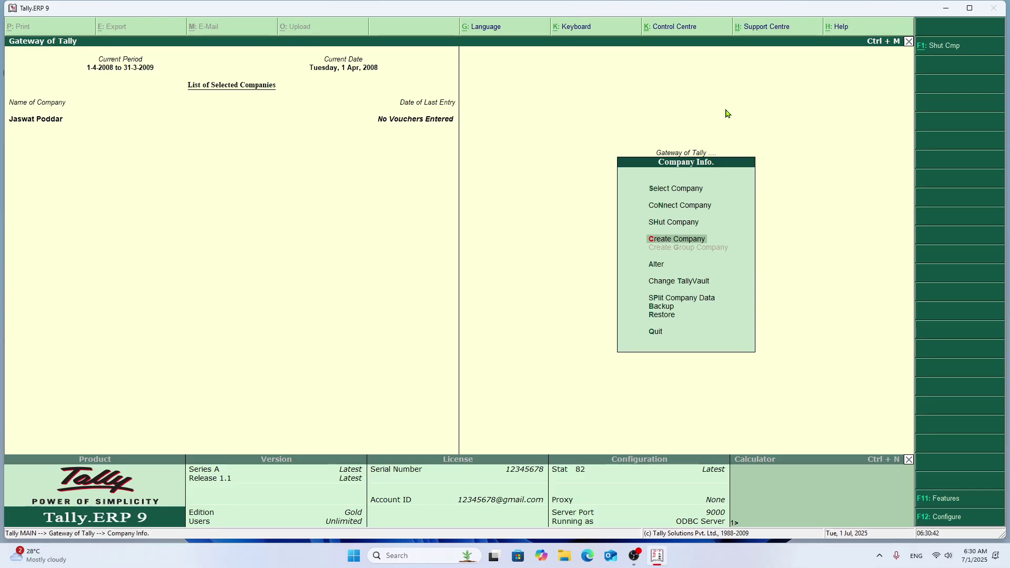
pyautogui.press('Return')
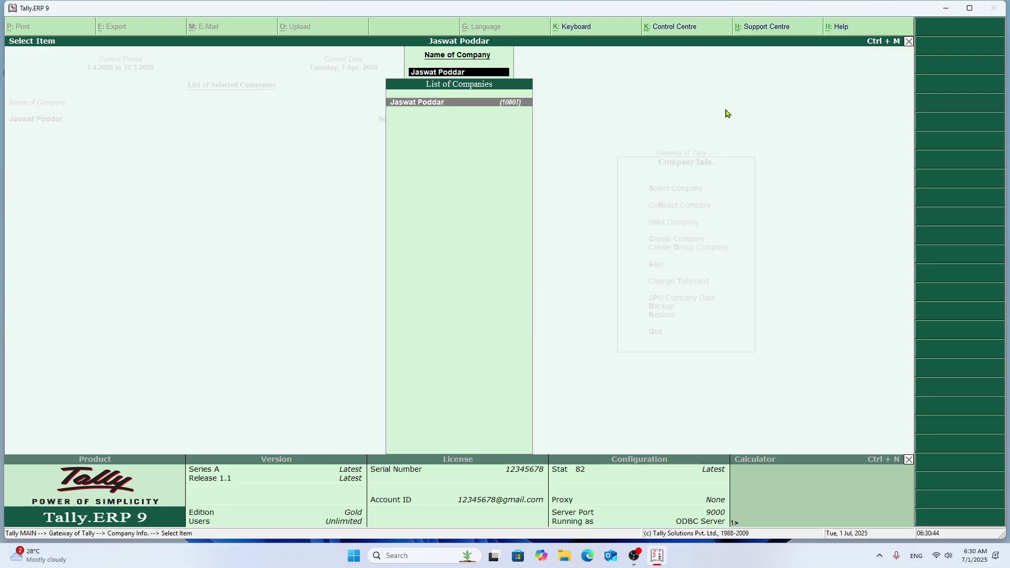
pyautogui.press('Return')
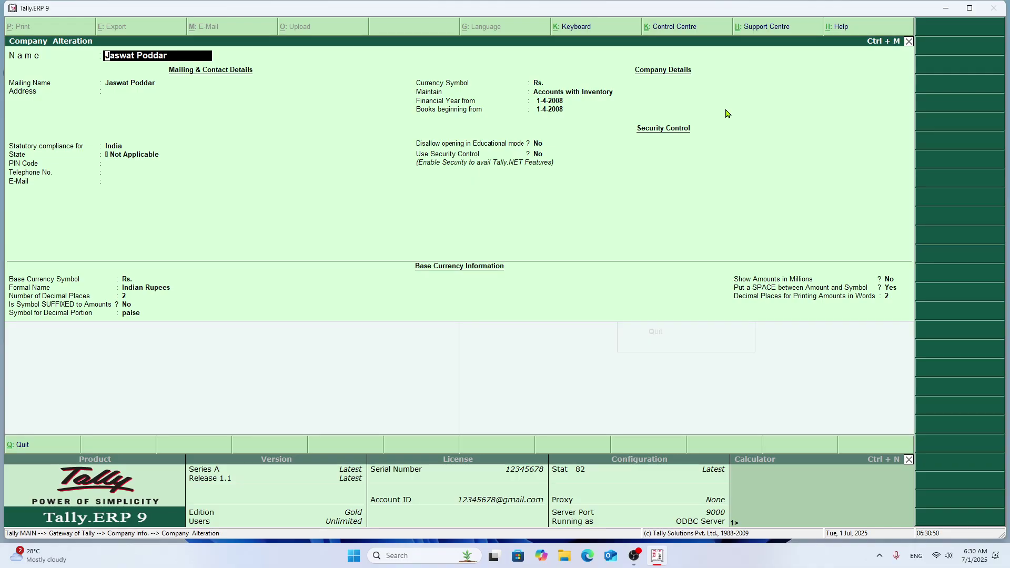
pyautogui.hotkey('alt', 'd')
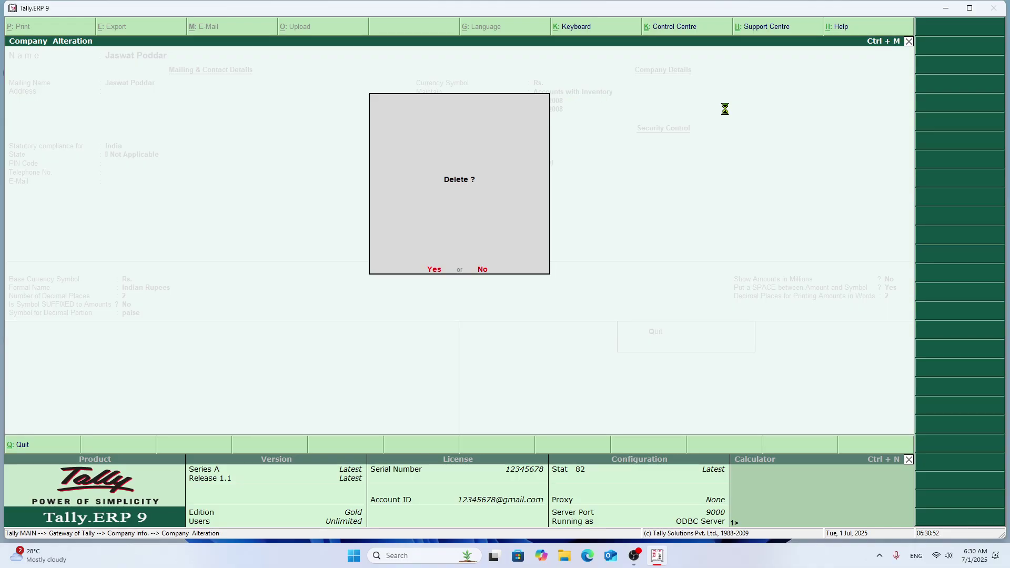
pyautogui.press('y')
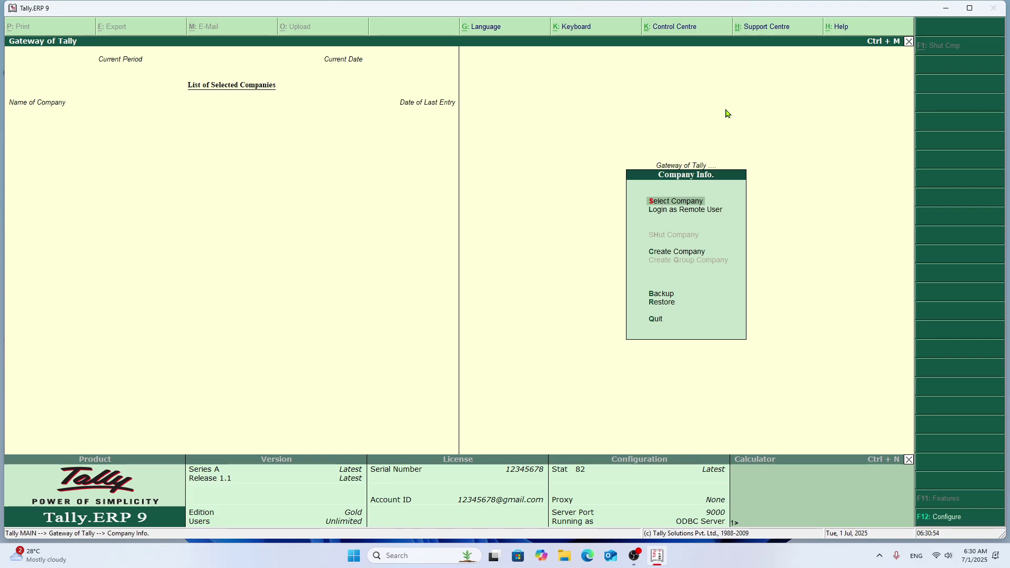
# - Try to list the companies in the person-named subfolder of C:\Tally.ERP9\Data, with a space before its "(etc)" suffix
pyautogui.press('Return')
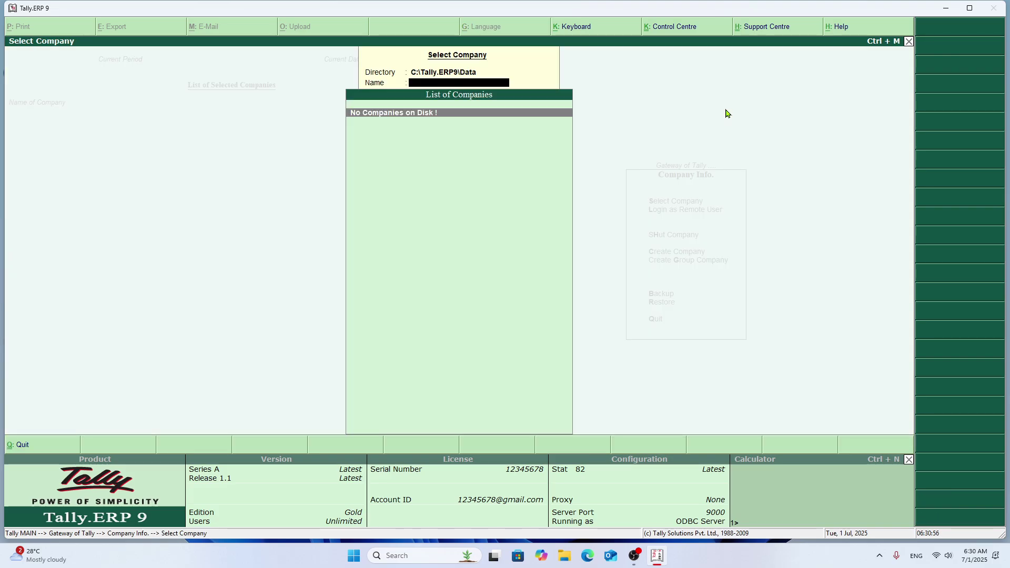
pyautogui.press('BackSpace')
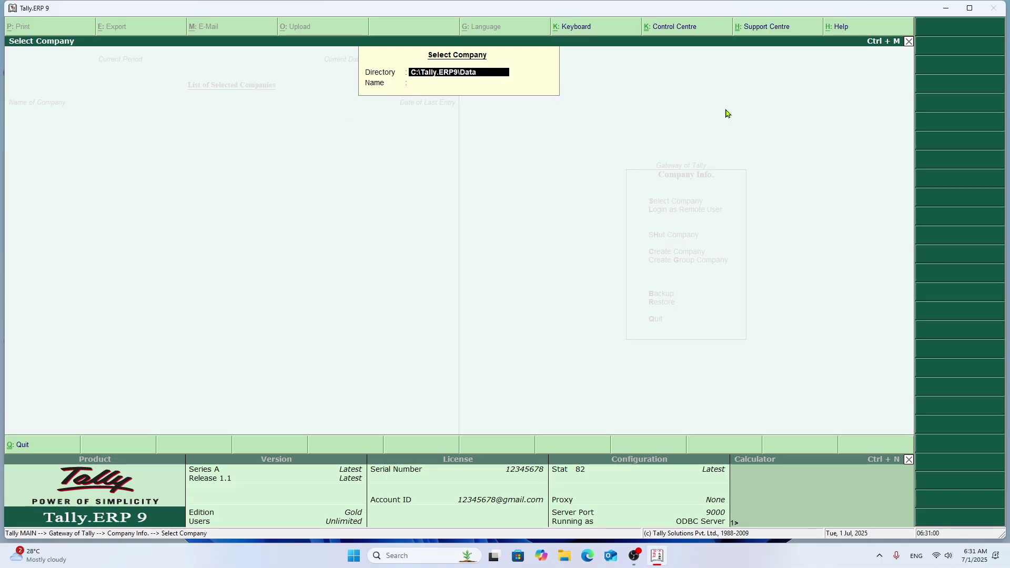
pyautogui.write('\\sharan (etc')
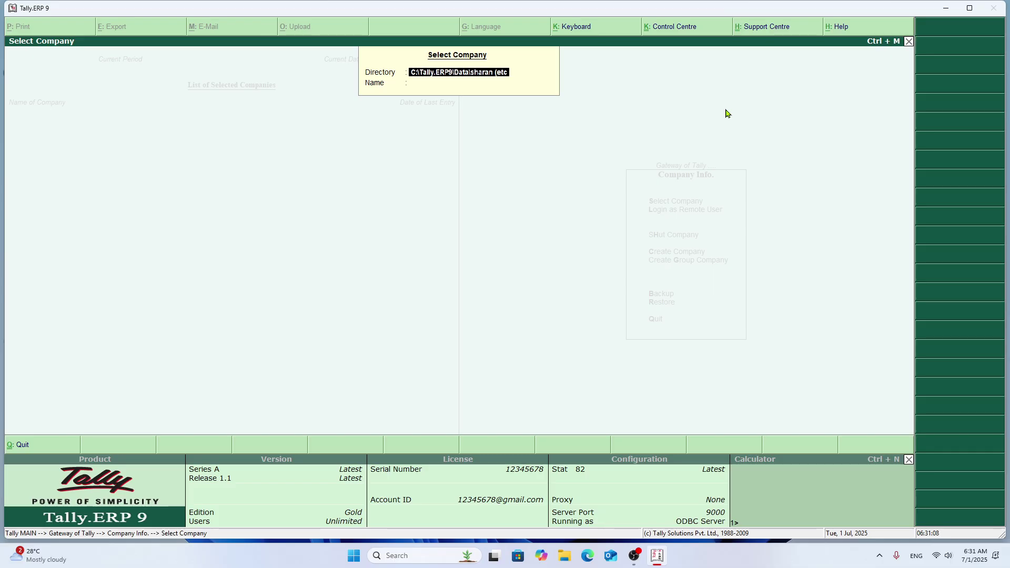
pyautogui.write(')')
pyautogui.press('Return')
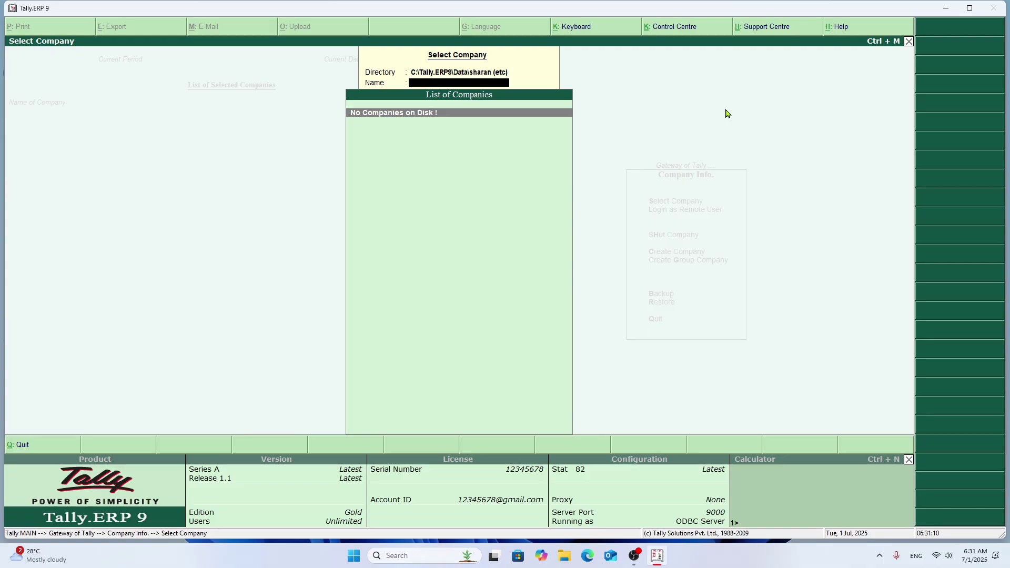
# - Remove the space before "(etc)" in the company directory path and list the companies stored in that folder
pyautogui.press('BackSpace')
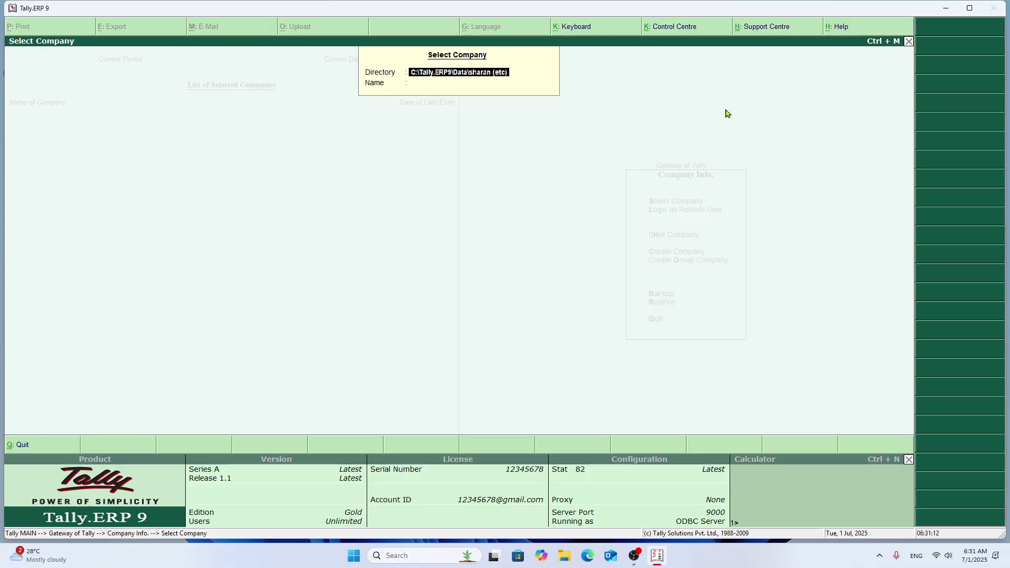
pyautogui.press('BackSpace')
pyautogui.press('BackSpace')
pyautogui.press('BackSpace')
pyautogui.press('BackSpace')
pyautogui.press('BackSpace')
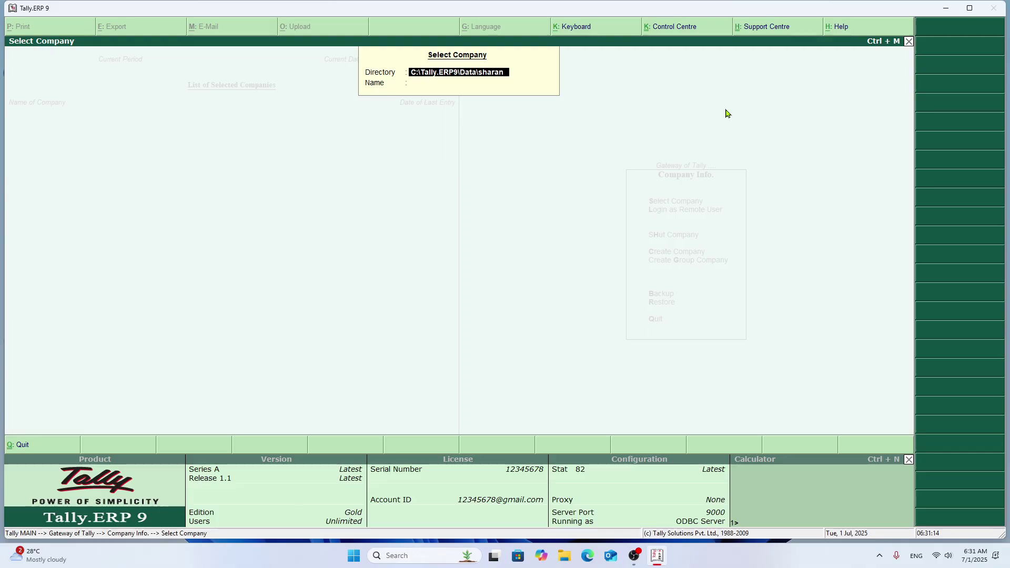
pyautogui.write('(etc')
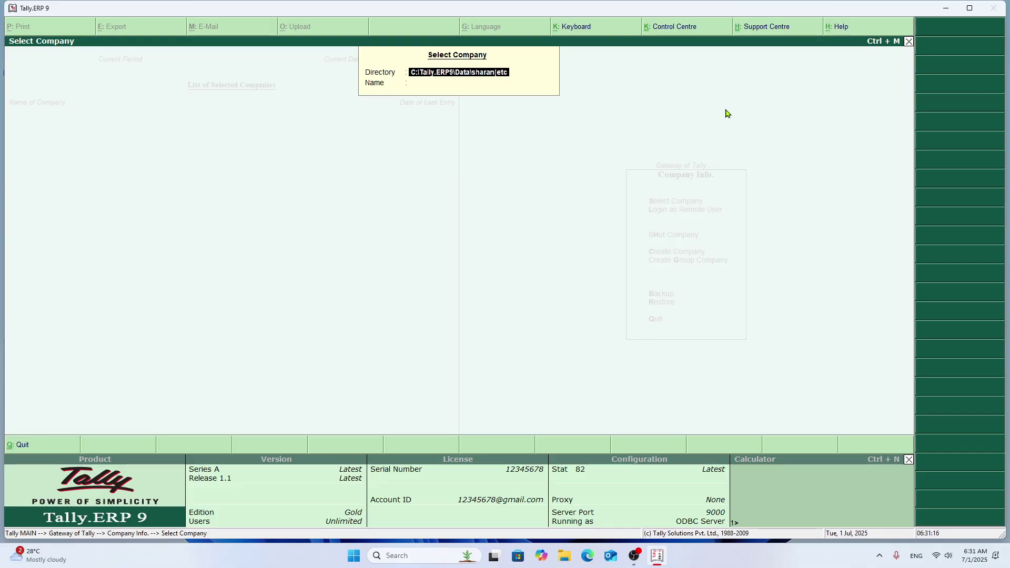
pyautogui.write(')')
pyautogui.press('Return')
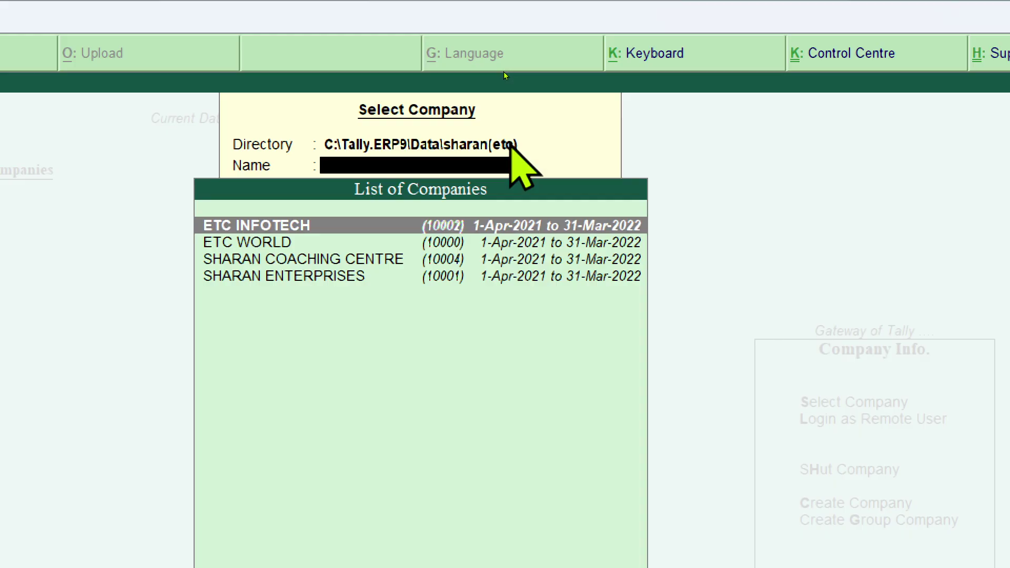
# - Leave company selection without loading a company and quit Tally.ERP 9
pyautogui.press('Escape')
pyautogui.press('Escape')
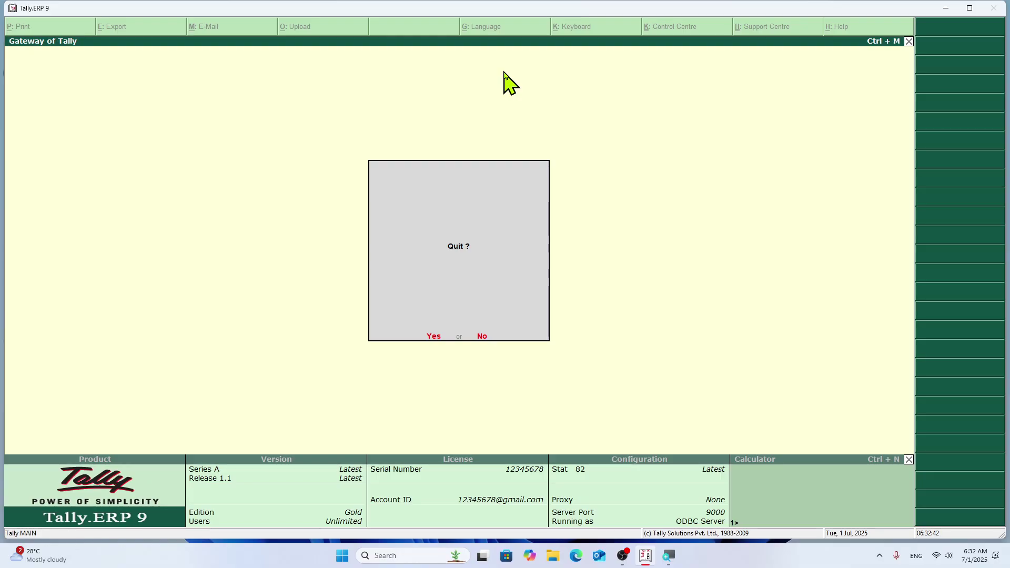
pyautogui.press('n')
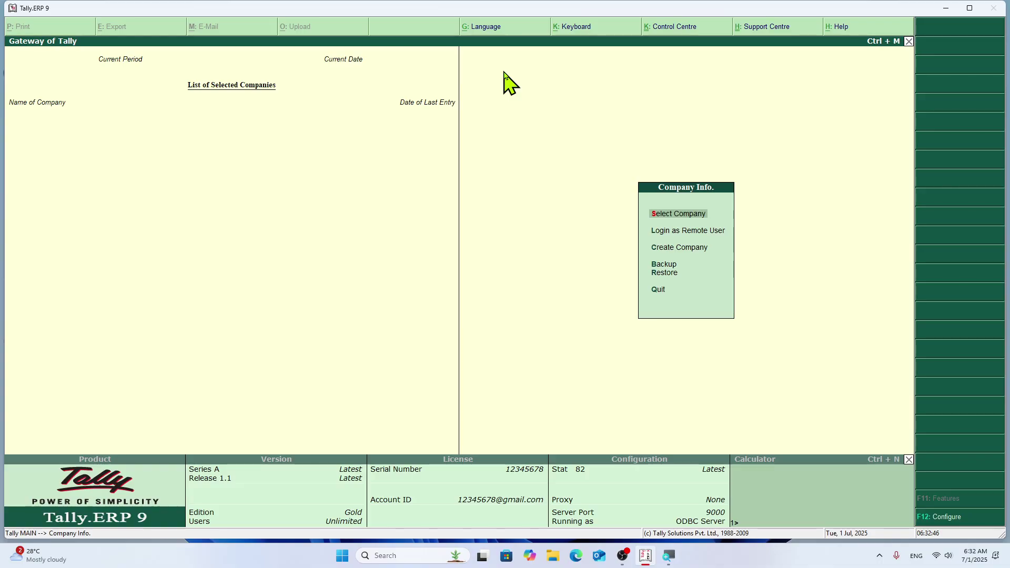
pyautogui.hotkey('ctrl', 'q')
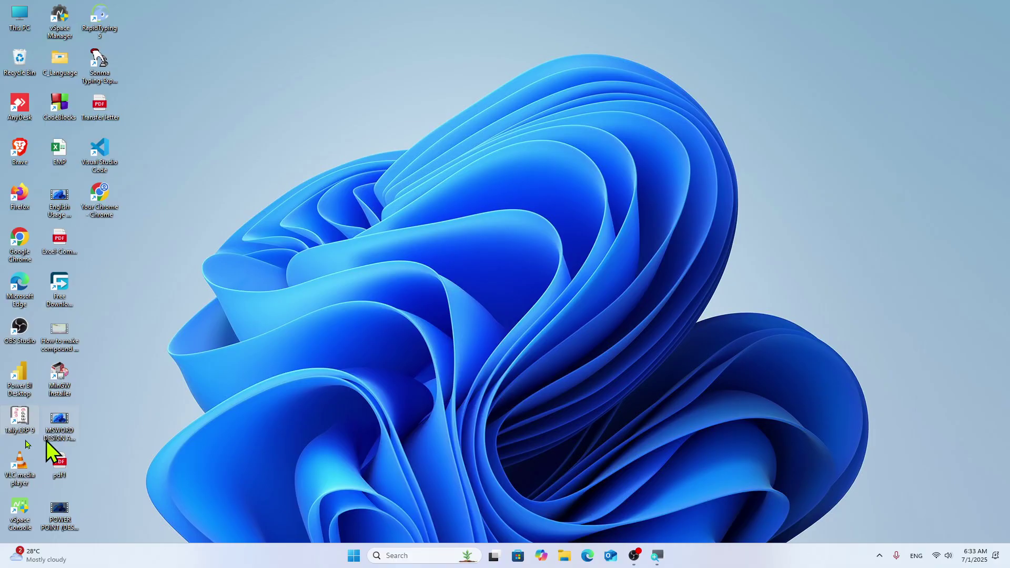
# - Reopen Tally.ERP 9 from the desktop and quit it again, twice in a row
pyautogui.doubleClick(23, 416)
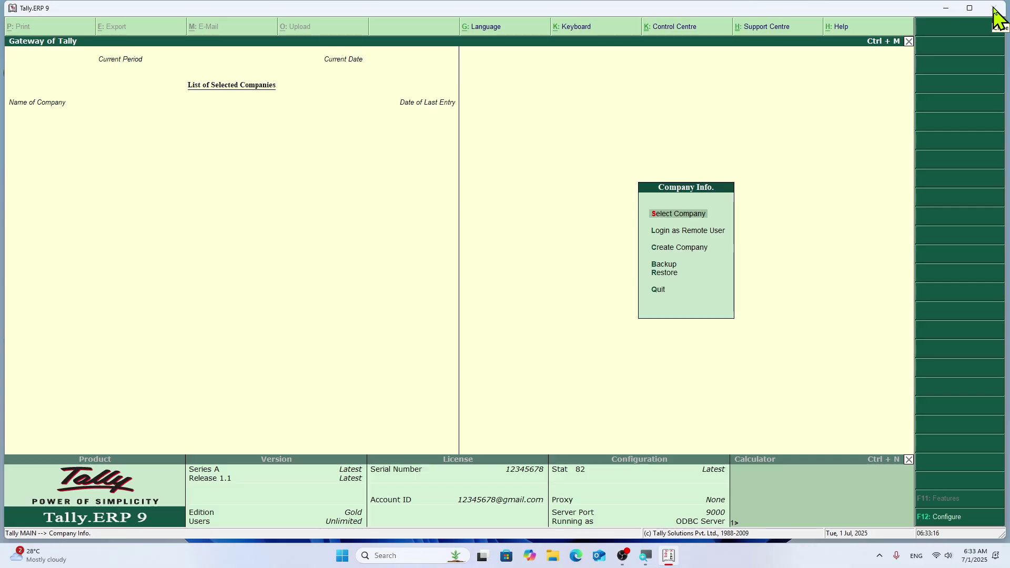
pyautogui.press('Down')
pyautogui.press('Down')
pyautogui.press('Down')
pyautogui.press('Down')
pyautogui.press('Down')
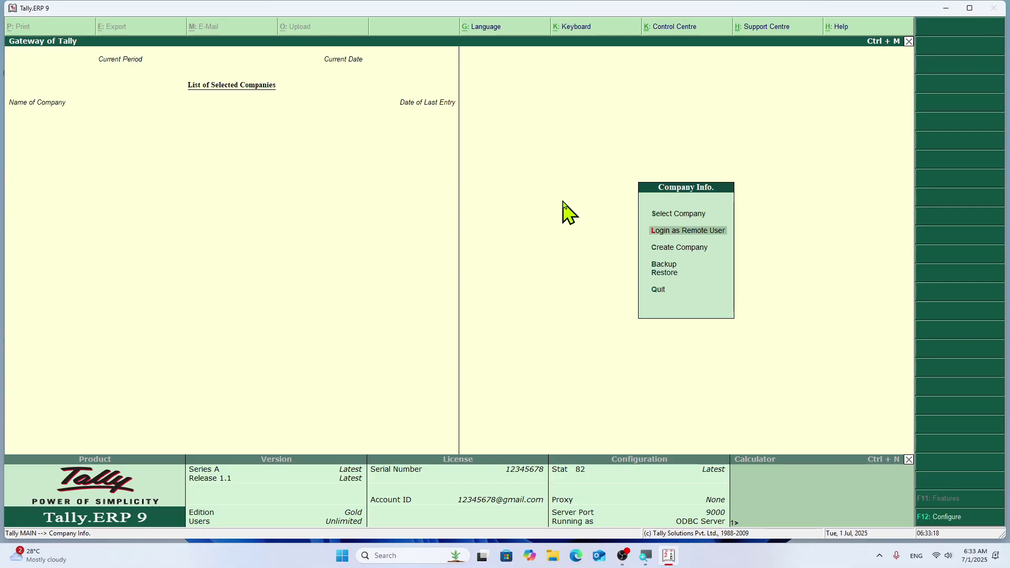
pyautogui.press('Return')
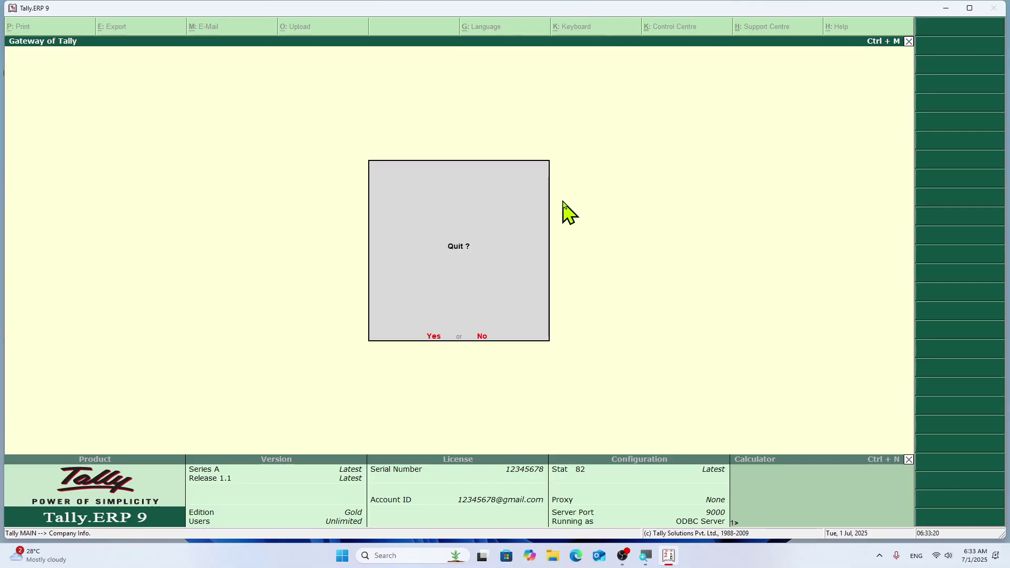
pyautogui.press('Return')
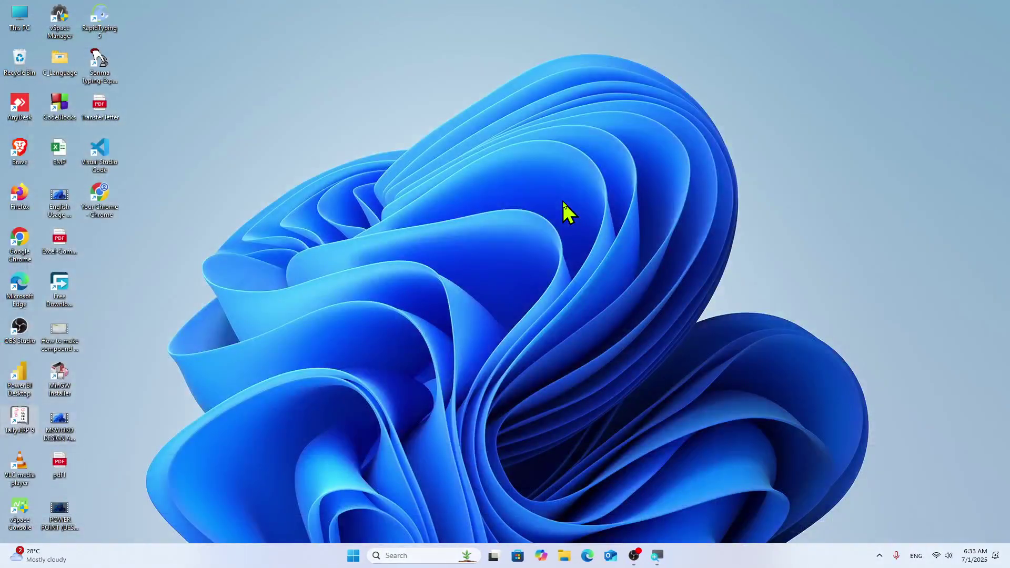
pyautogui.doubleClick(20, 421)
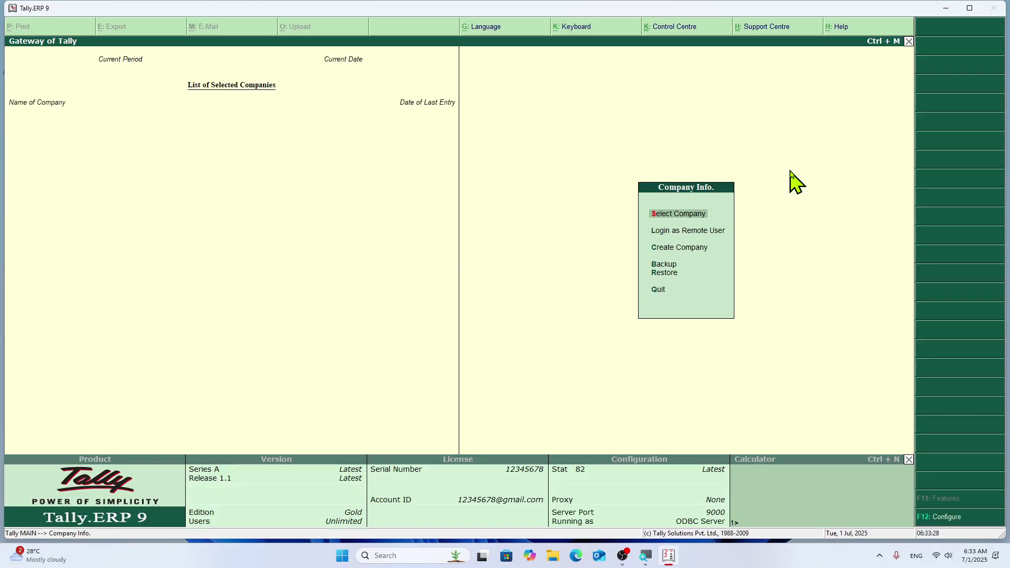
pyautogui.hotkey('alt', 'F4')
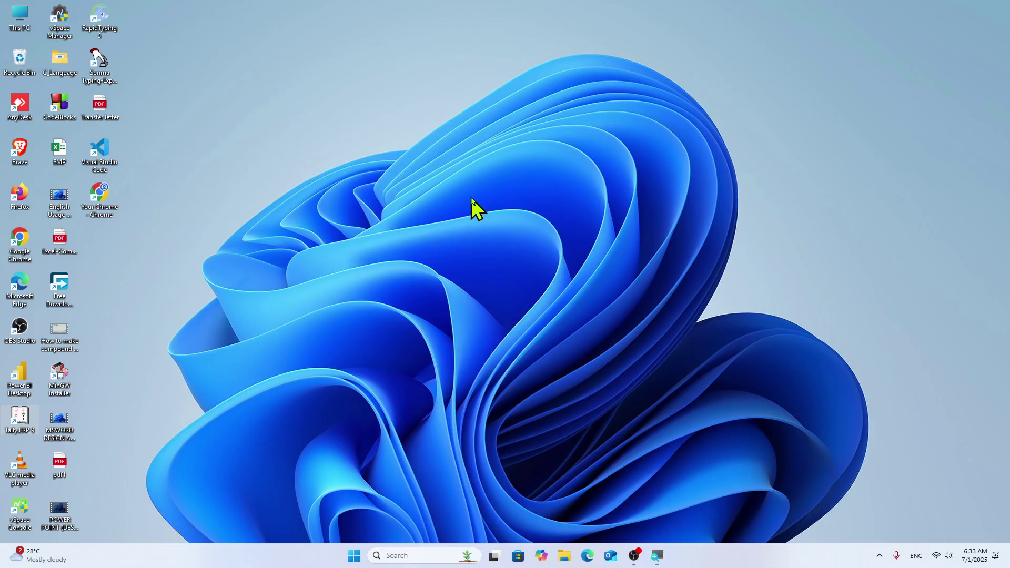
# - Search Windows for "tally" and open Tally.ERP 9
pyautogui.press('super')
pyautogui.write('tally')
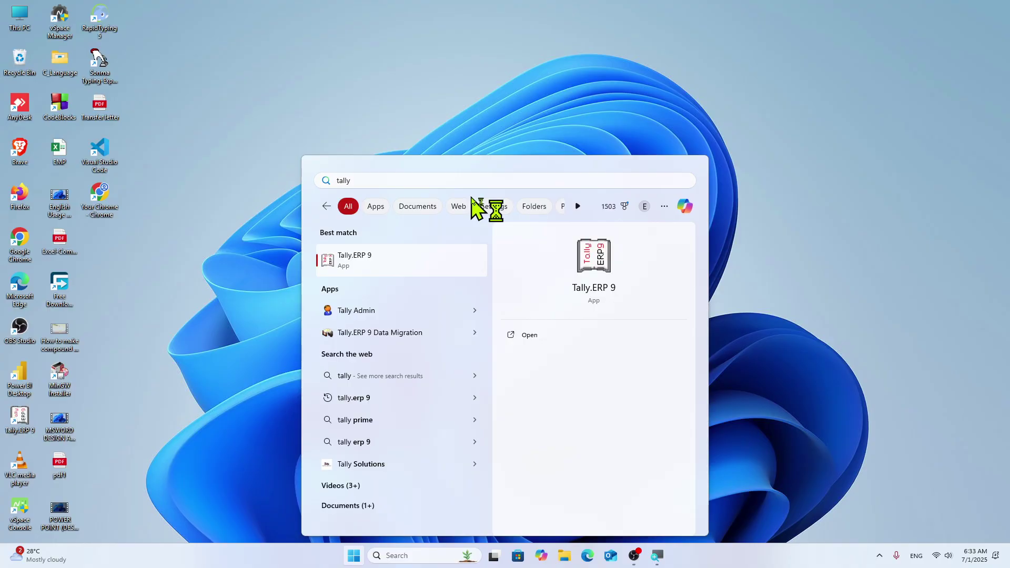
pyautogui.press('Return')
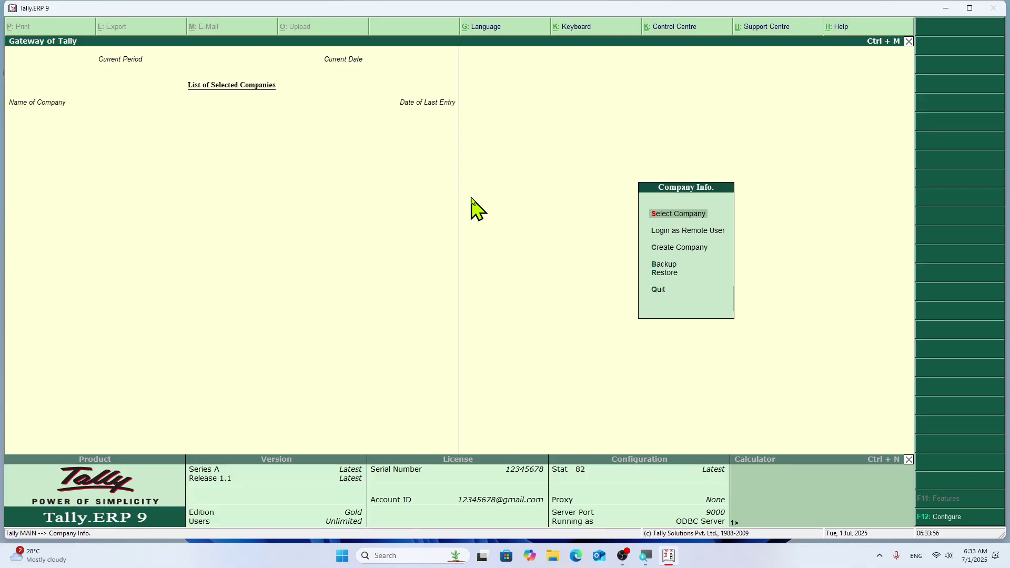
pyautogui.press('Down')
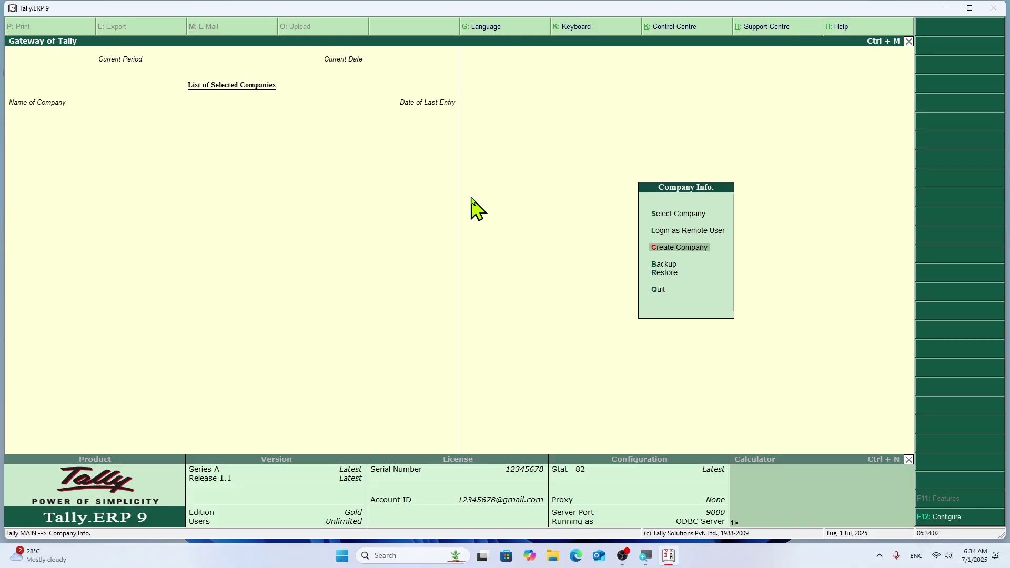
pyautogui.press('Return')
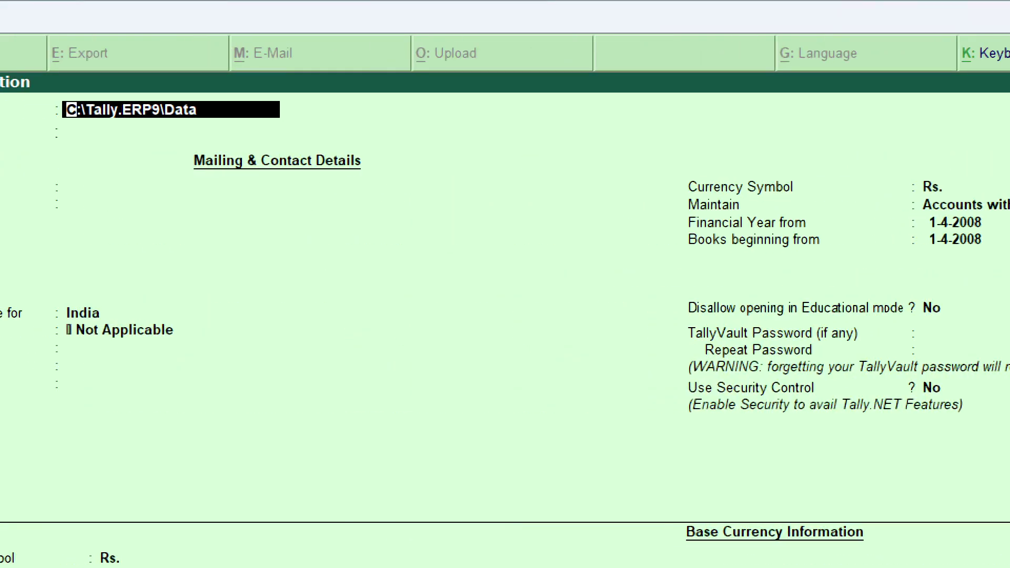
pyautogui.write('fgf')
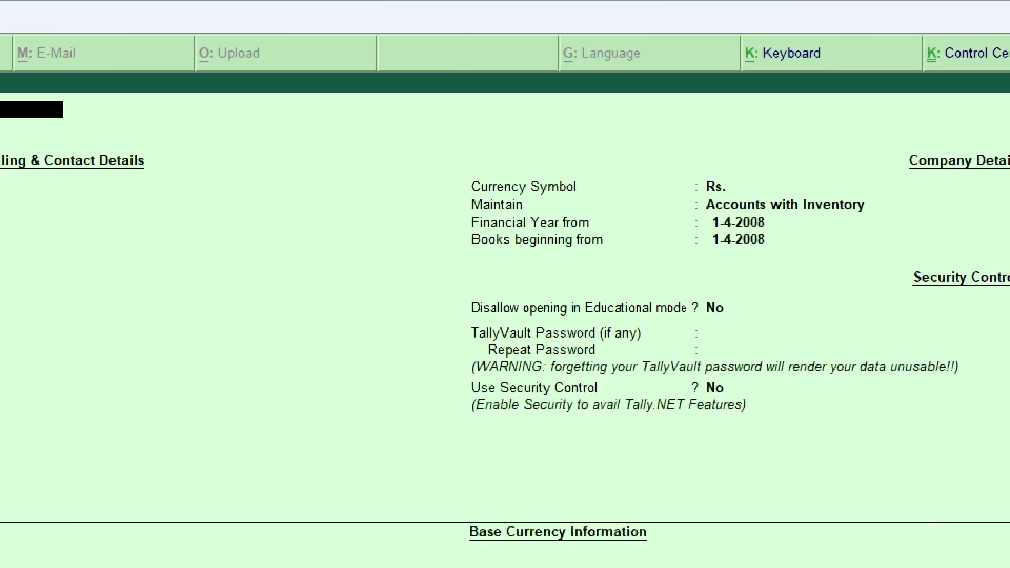
pyautogui.press('Escape')
pyautogui.press('y')
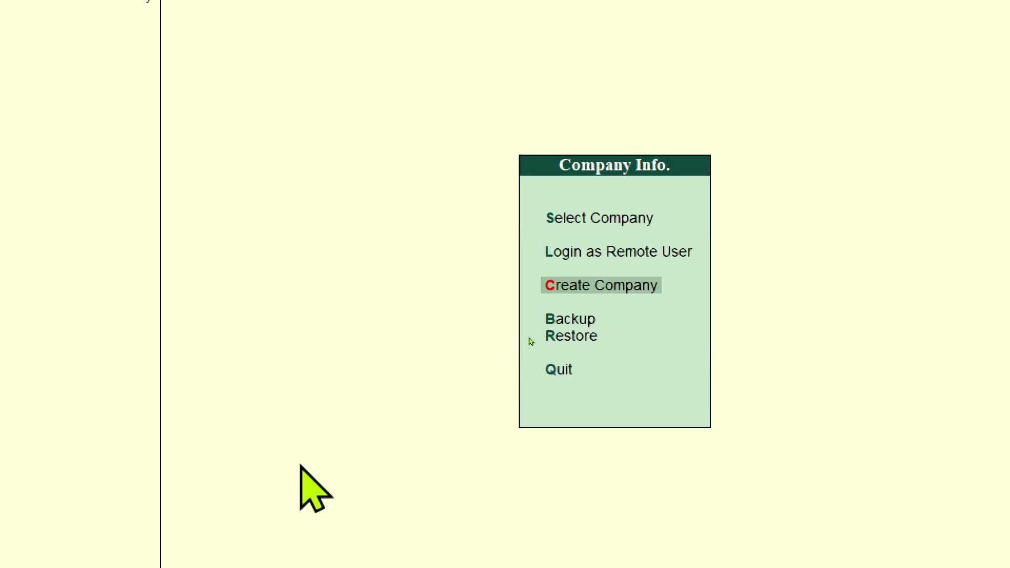
# - Start creating a new company and extend its data directory to C:\Tally.ERP9\Data\
pyautogui.press('Return')
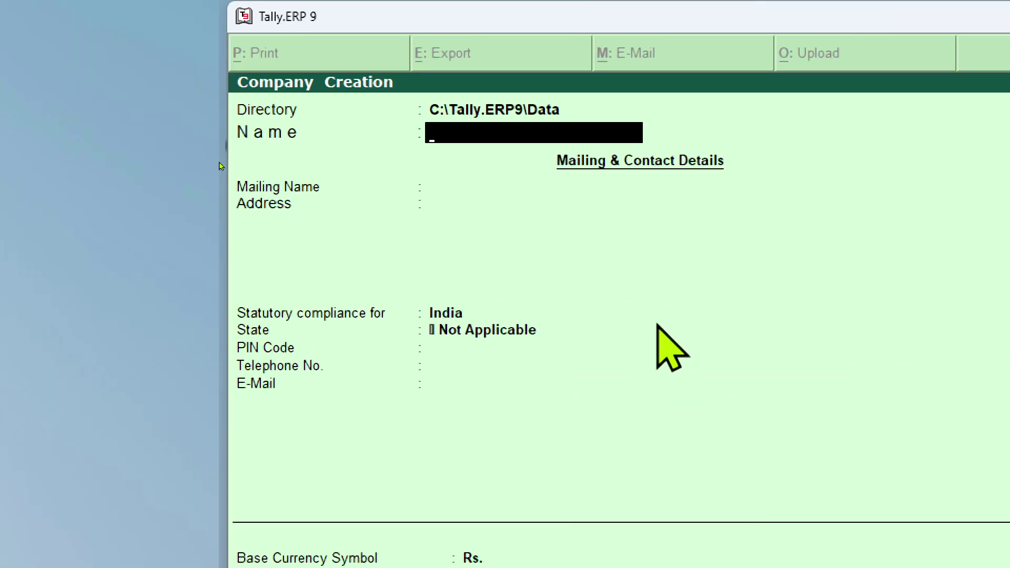
pyautogui.press('BackSpace')
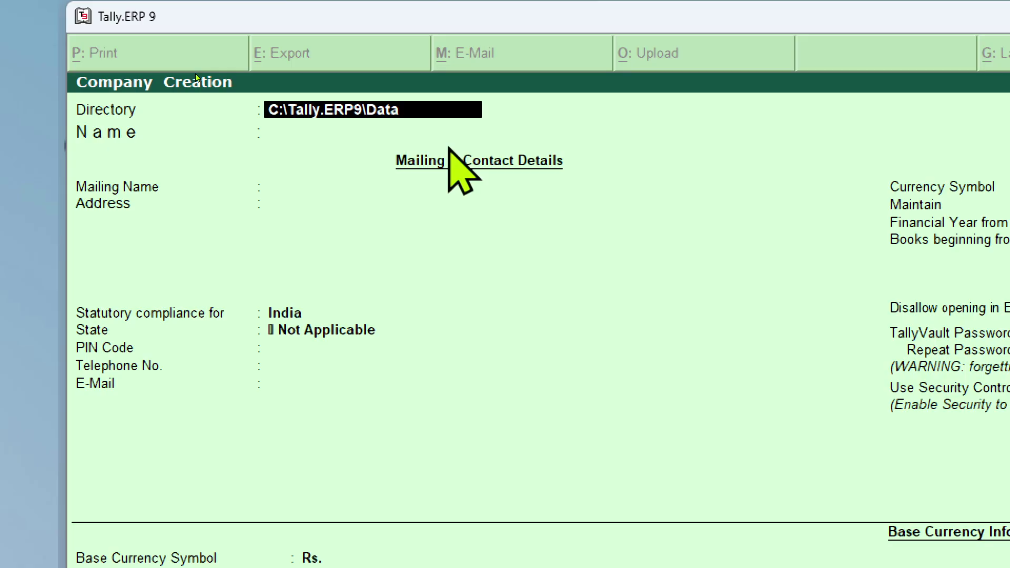
pyautogui.write('\\')
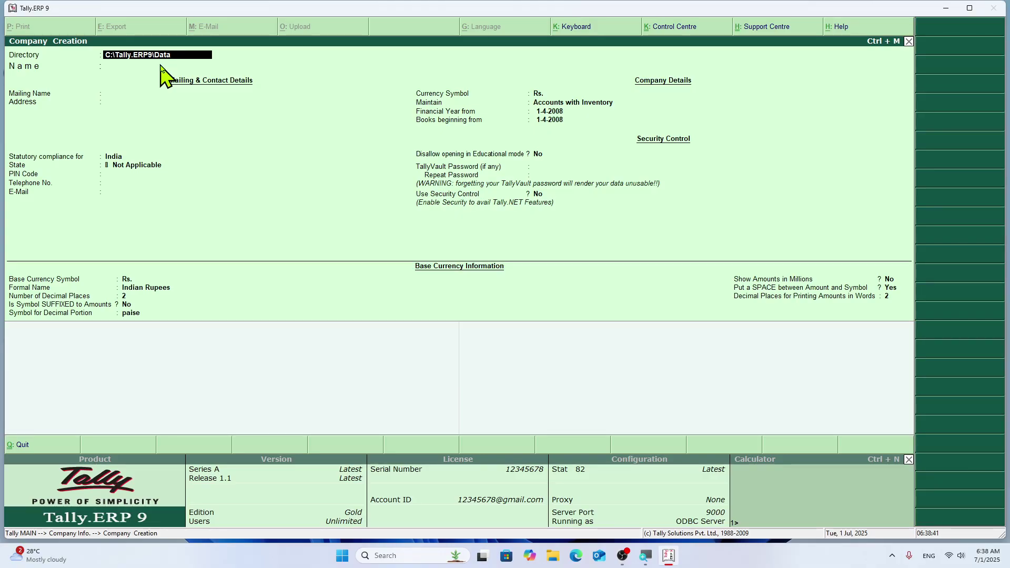
pyautogui.press('super')
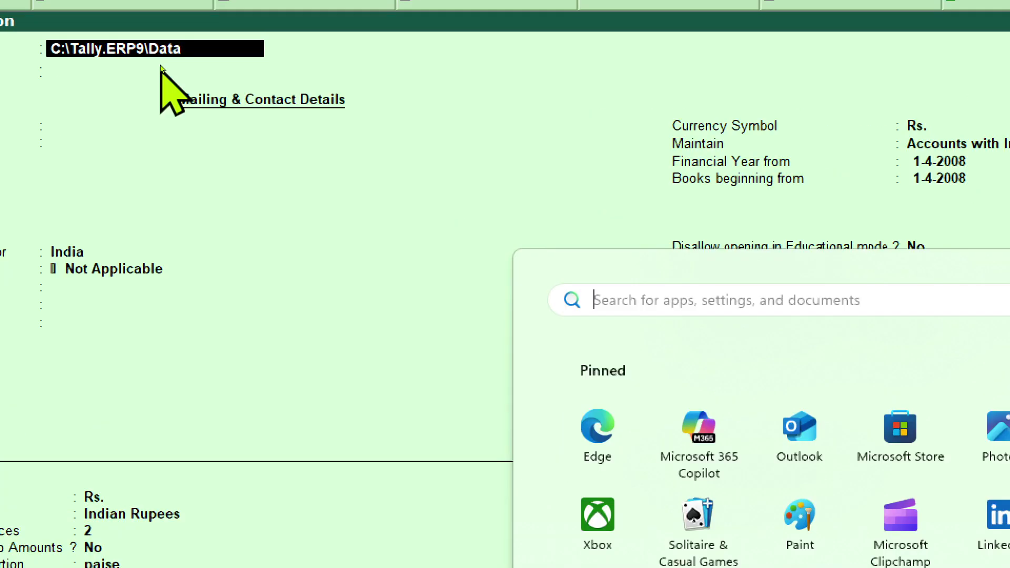
pyautogui.press('super')
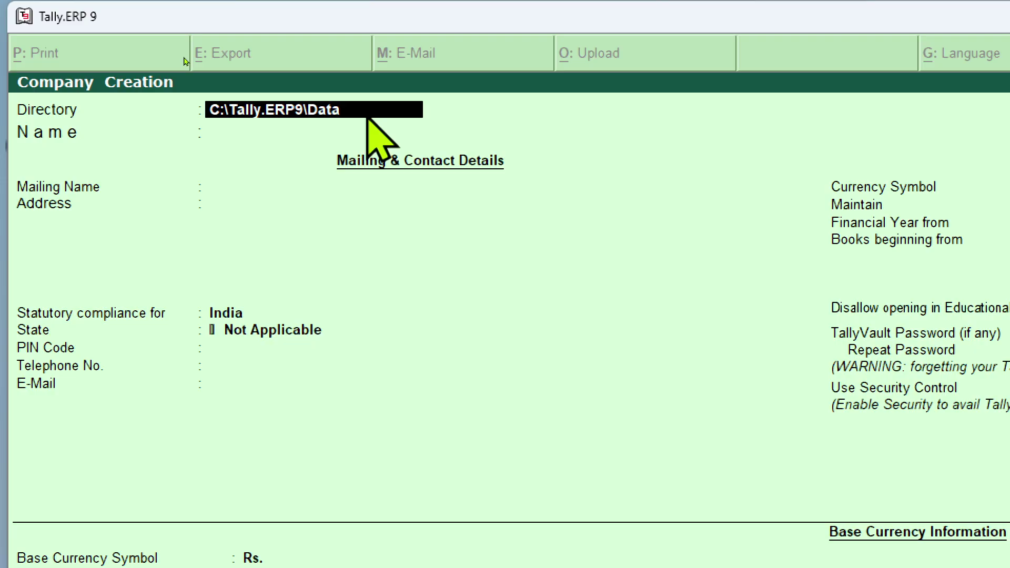
pyautogui.write('\\')
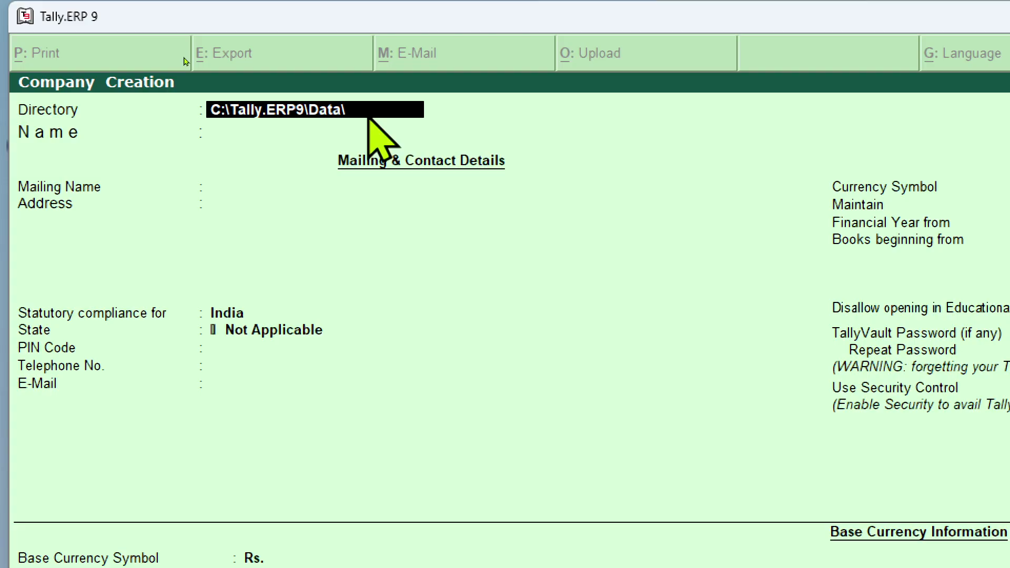
# - Complete the new company's directory path with a subfolder named with the person's capitalised name followed directly by "(etc)"
pyautogui.write('kumar')
pyautogui.press('BackSpace')
pyautogui.press('BackSpace')
pyautogui.press('BackSpace')
pyautogui.press('BackSpace')
pyautogui.press('BackSpace')
pyautogui.write('Kumar(etc)')
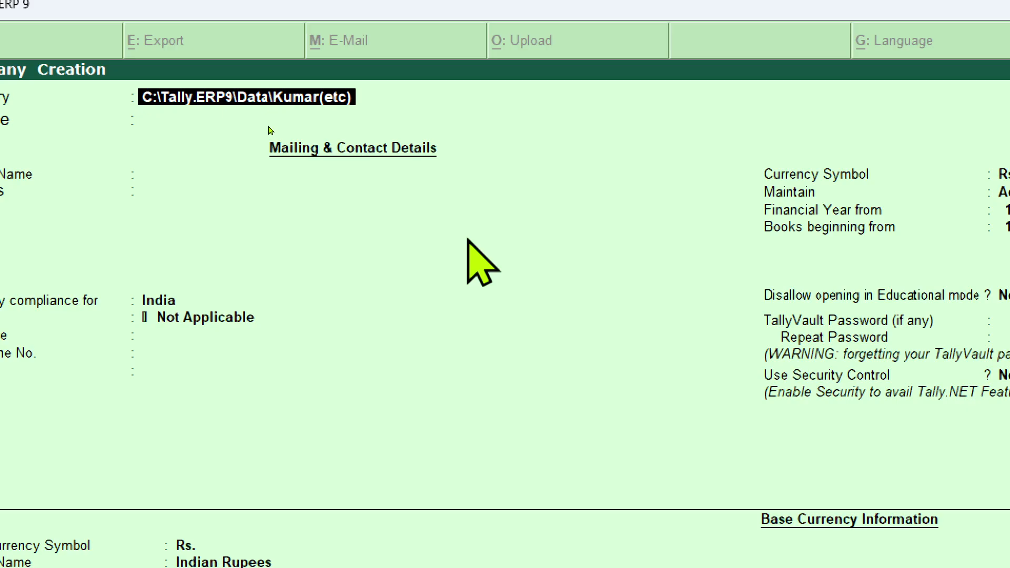
# - Name the new company Kumar Enterprises and keep the same text as its mailing name
pyautogui.press('Return')
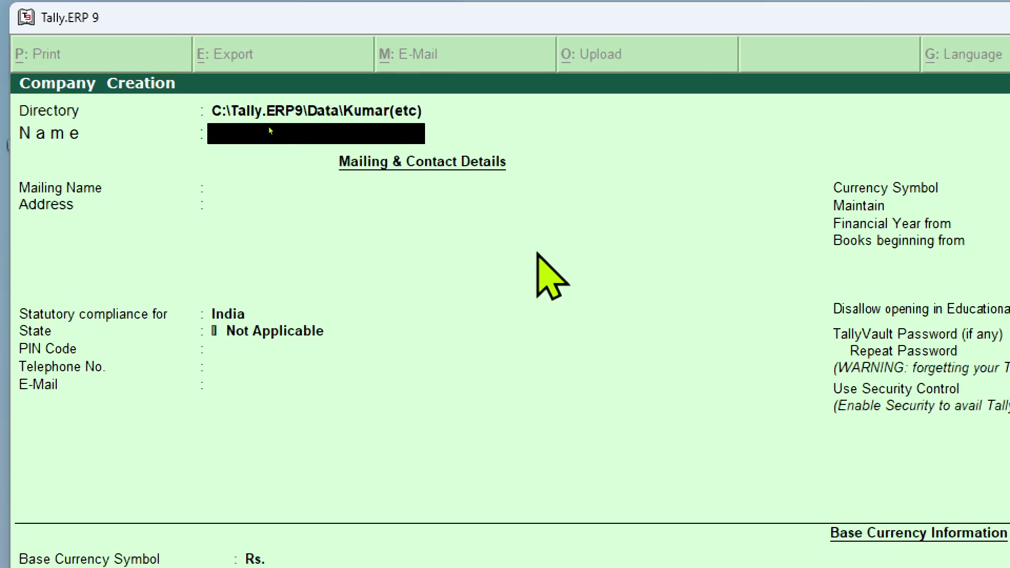
pyautogui.write('Kumar Enterprises')
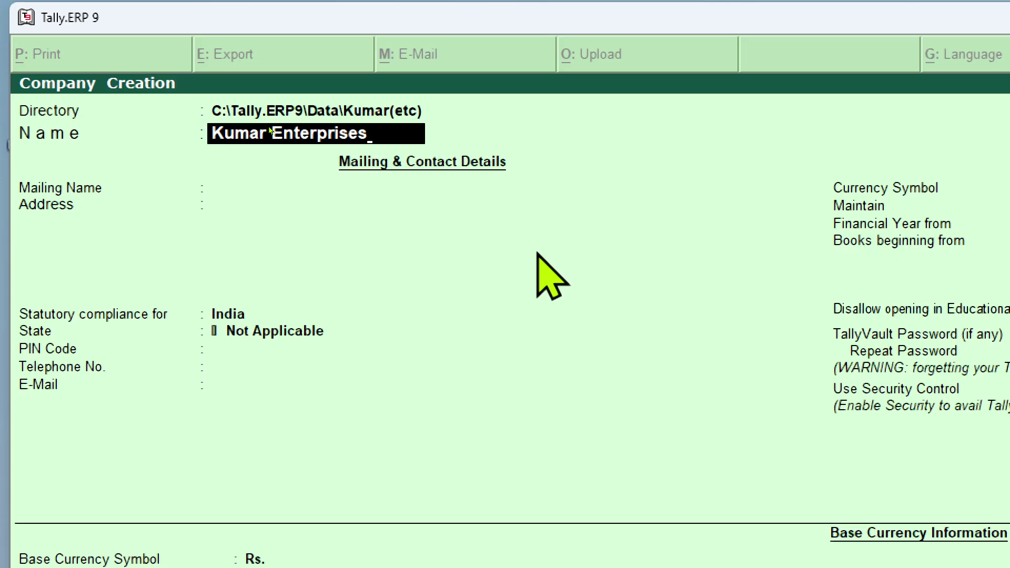
pyautogui.press('Return')
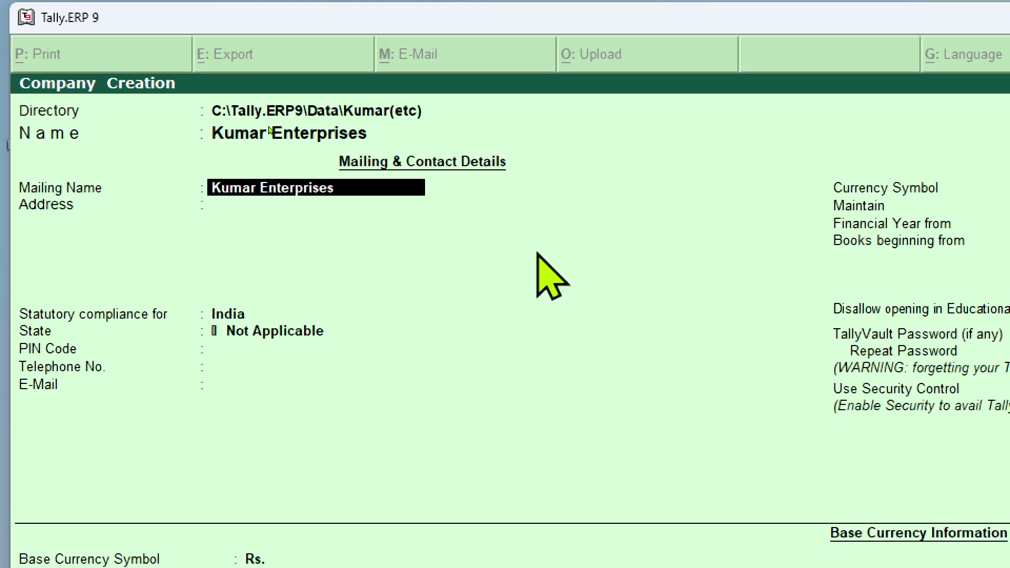
pyautogui.press('Return')
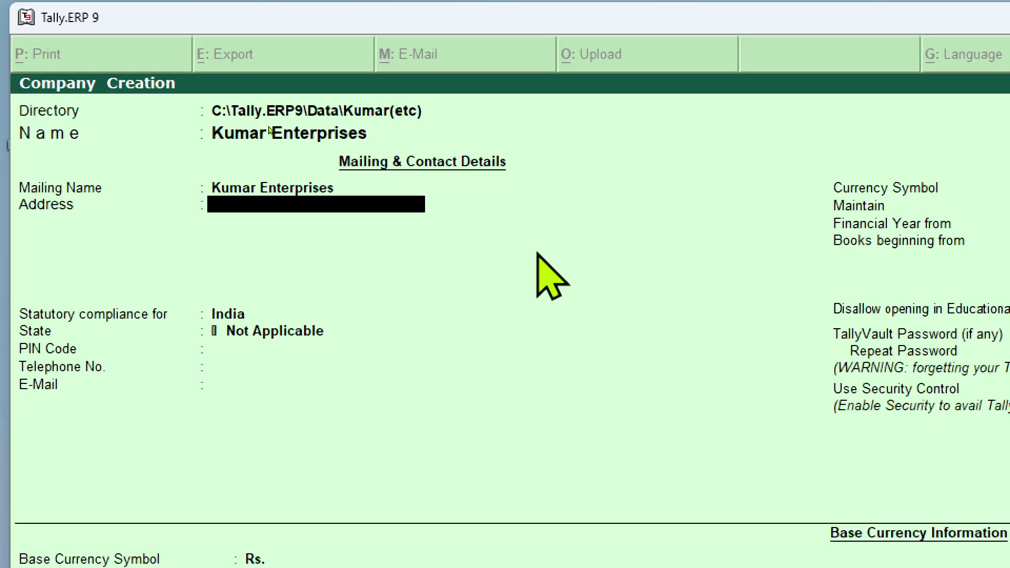
# - Enter the company's two-line address, keep statutory compliance for India, and set the state to Bihar
pyautogui.write('Tetri')
pyautogui.press('Return')
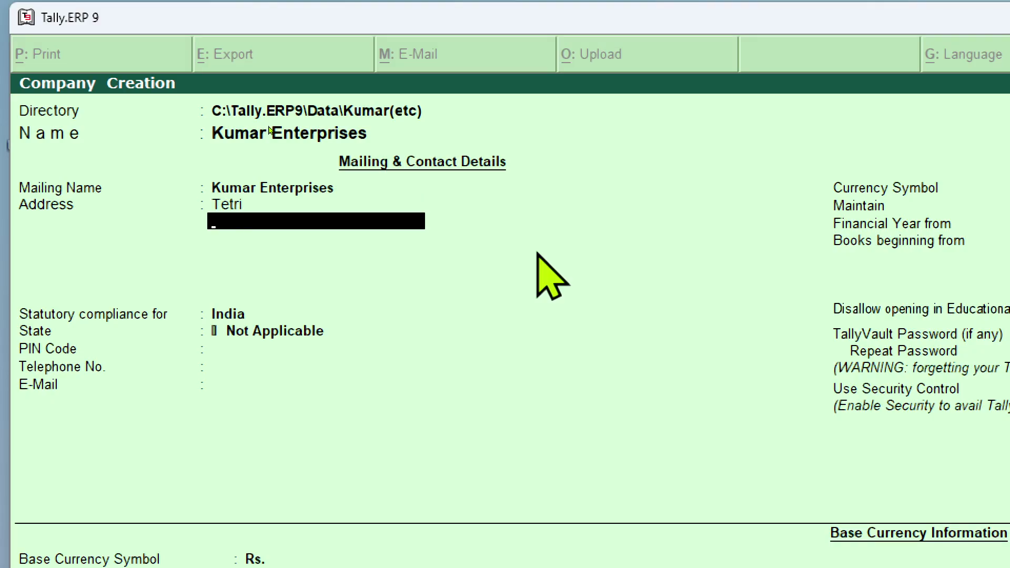
pyautogui.write('Bhagalpur')
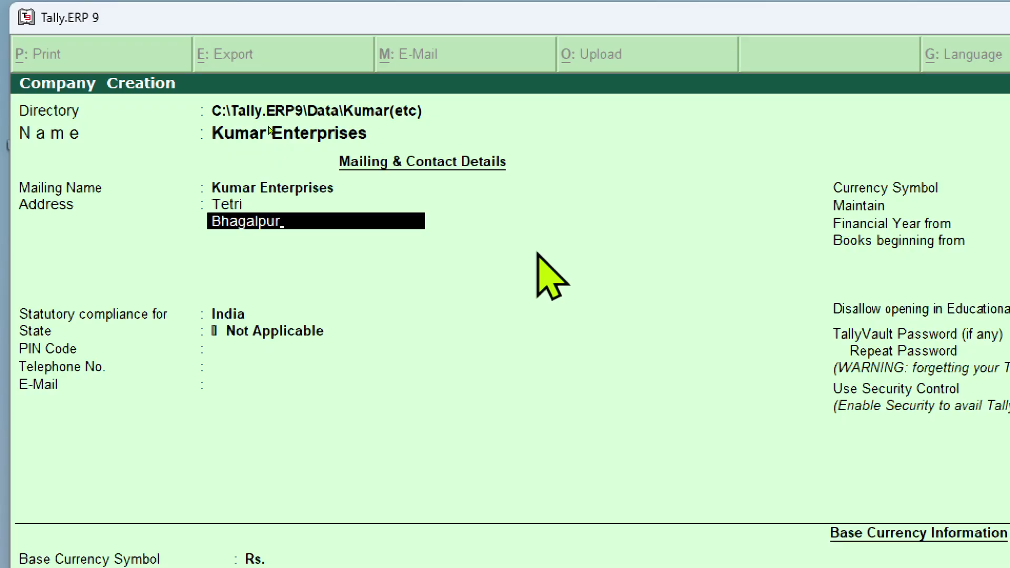
pyautogui.press('Return')
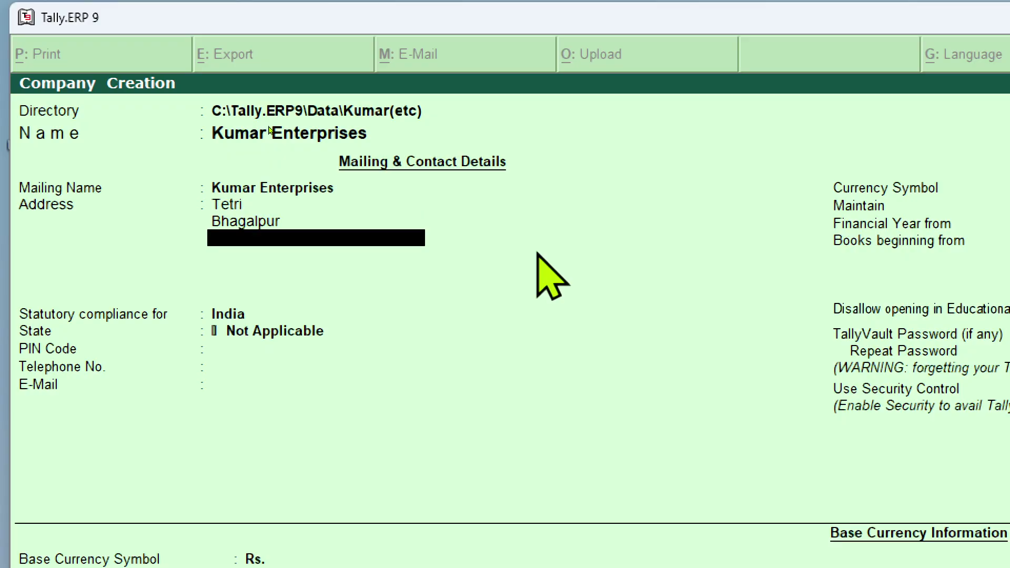
pyautogui.press('Return')
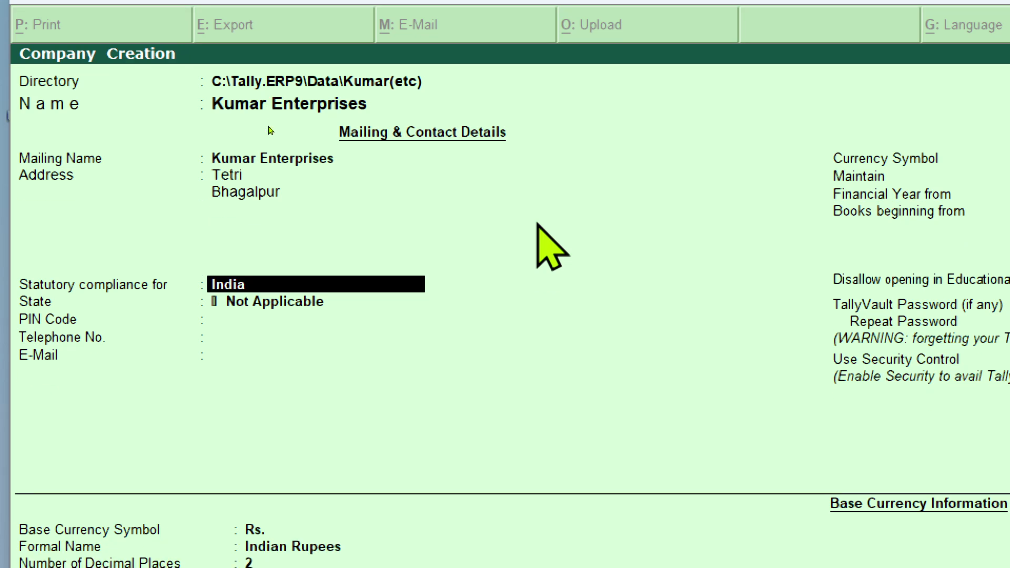
pyautogui.press('Return')
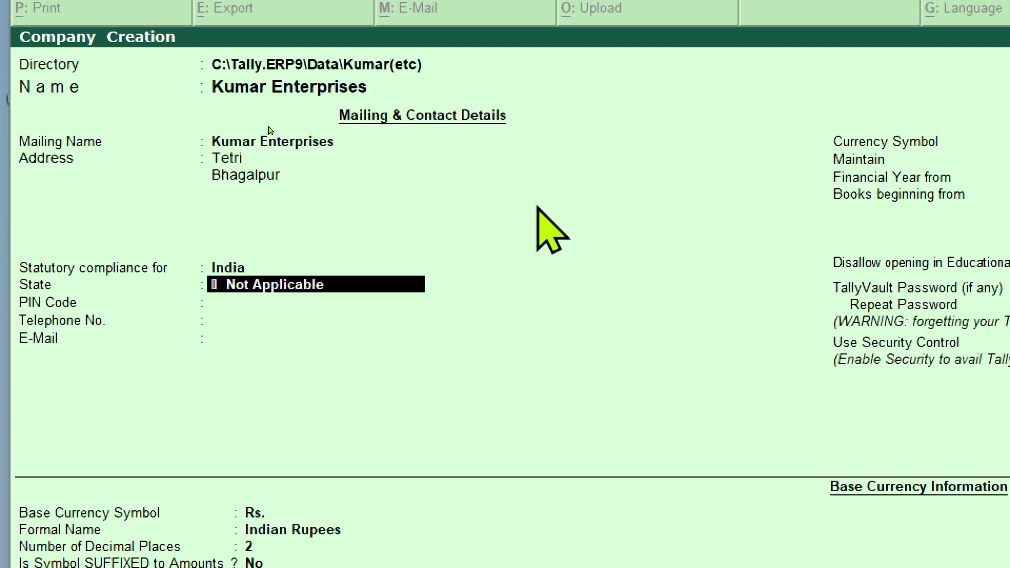
pyautogui.write('Bihar')
pyautogui.press('Return')
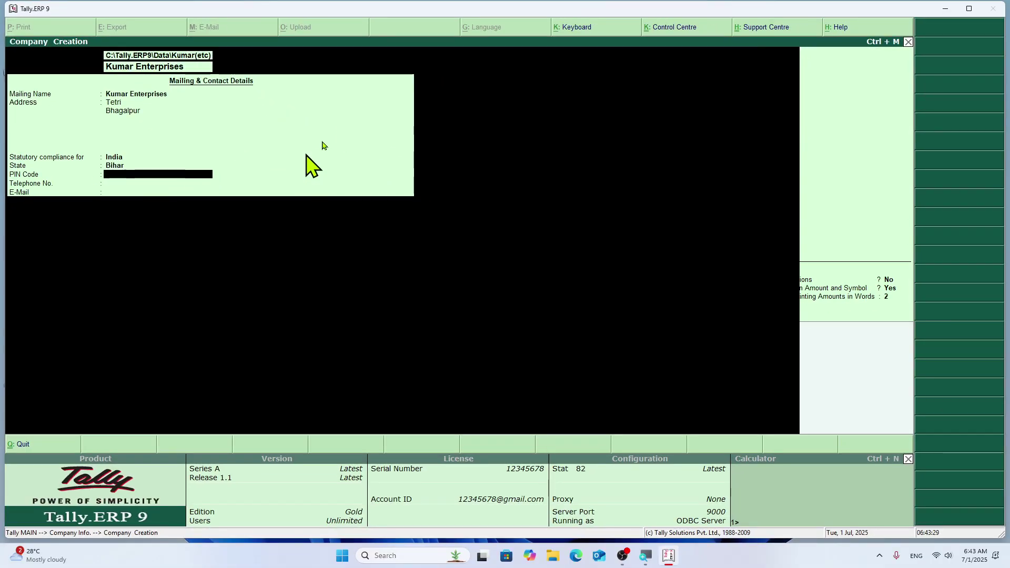
# - Minimise Tally.ERP 9, refresh the desktop, and restore the Company Creation form
pyautogui.click(946, 10)
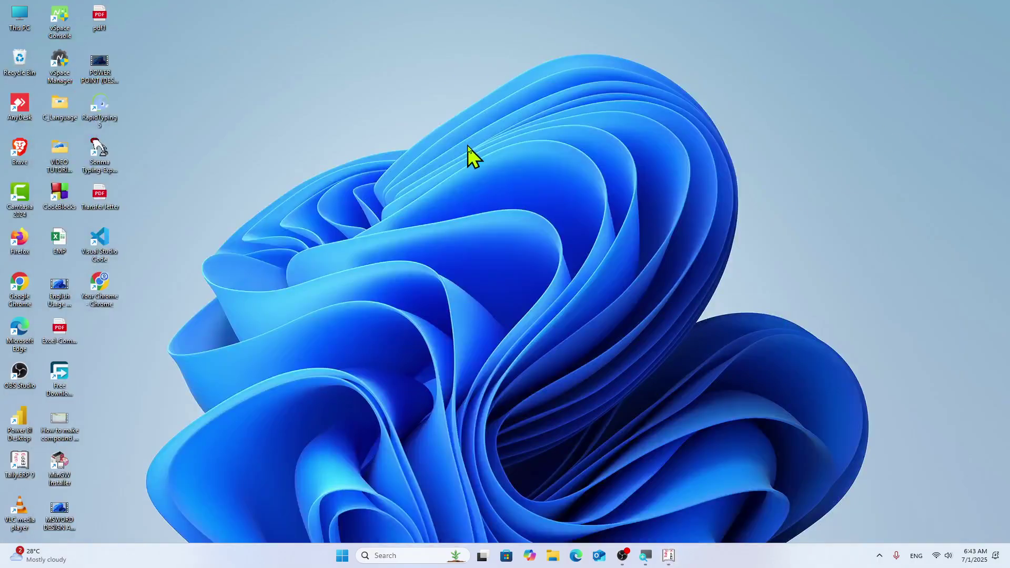
pyautogui.rightClick(464, 144)
pyautogui.click(485, 189)
pyautogui.click(668, 556)
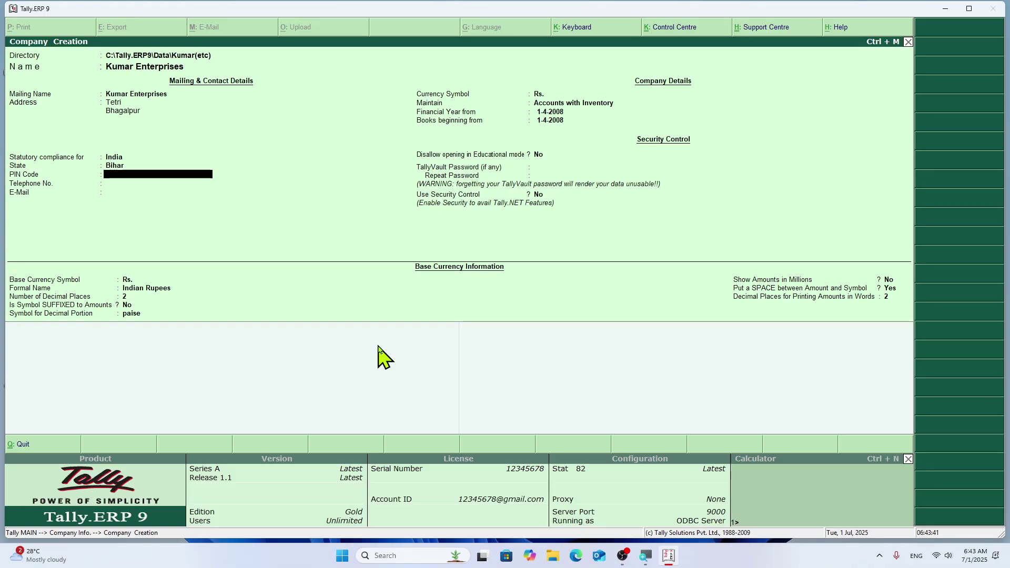
# - Leave the PIN code, telephone and e-mail blank, keep the Rs. currency symbol, and set Maintain to Accounts only
pyautogui.press('Return')
pyautogui.press('Return')
pyautogui.press('Return')
pyautogui.press('Return')
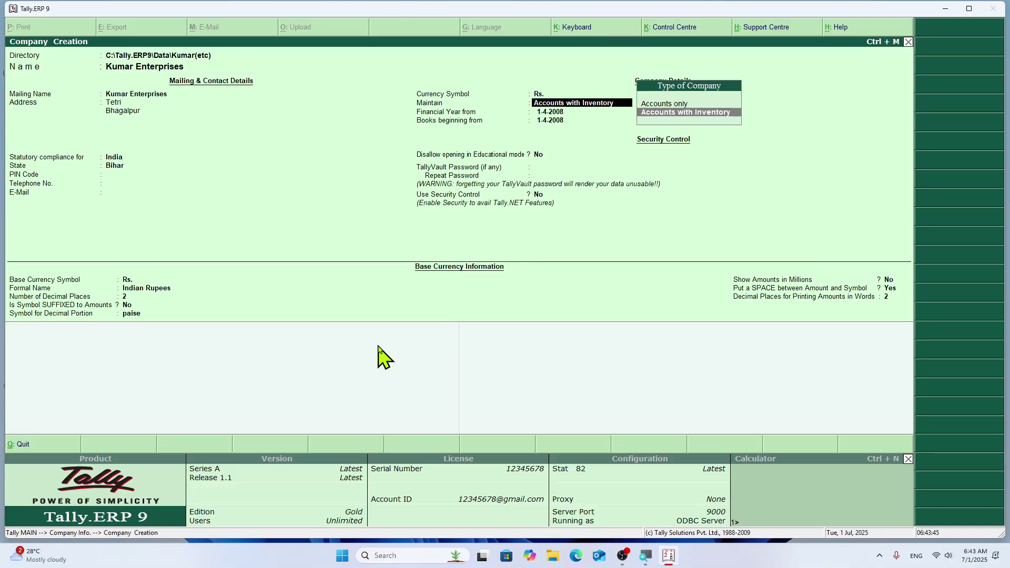
pyautogui.press('BackSpace')
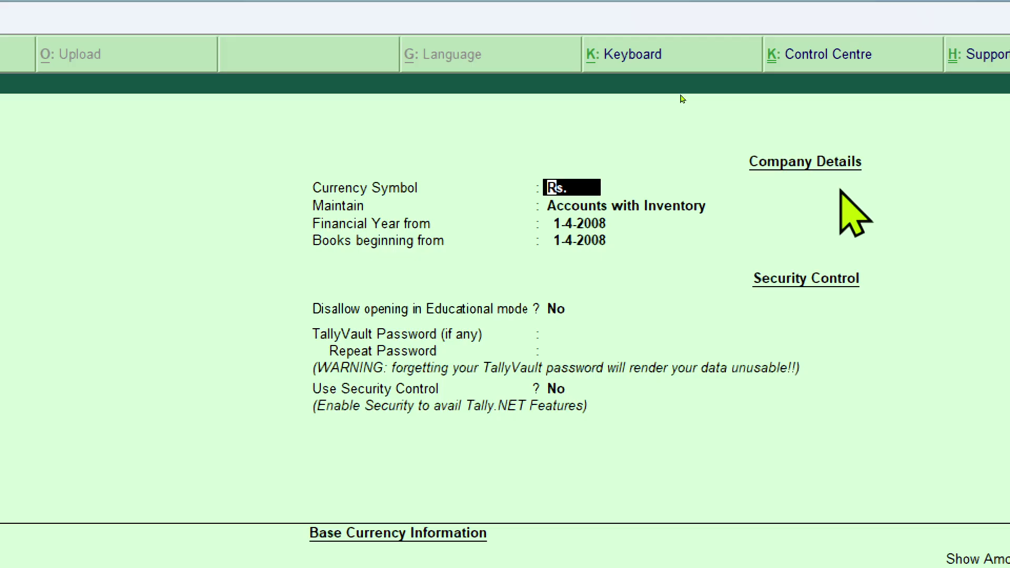
pyautogui.press('Return')
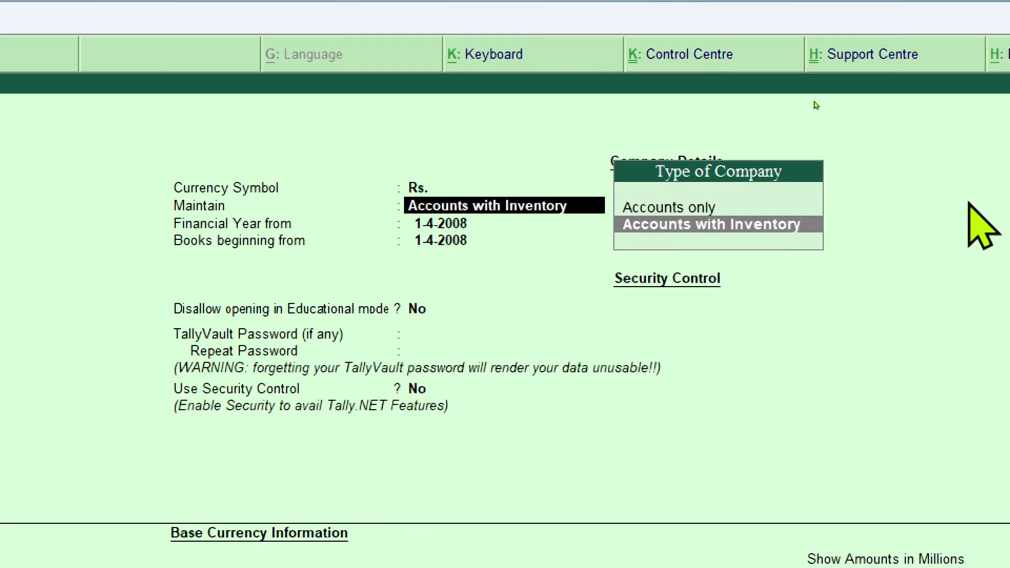
pyautogui.press('Up')
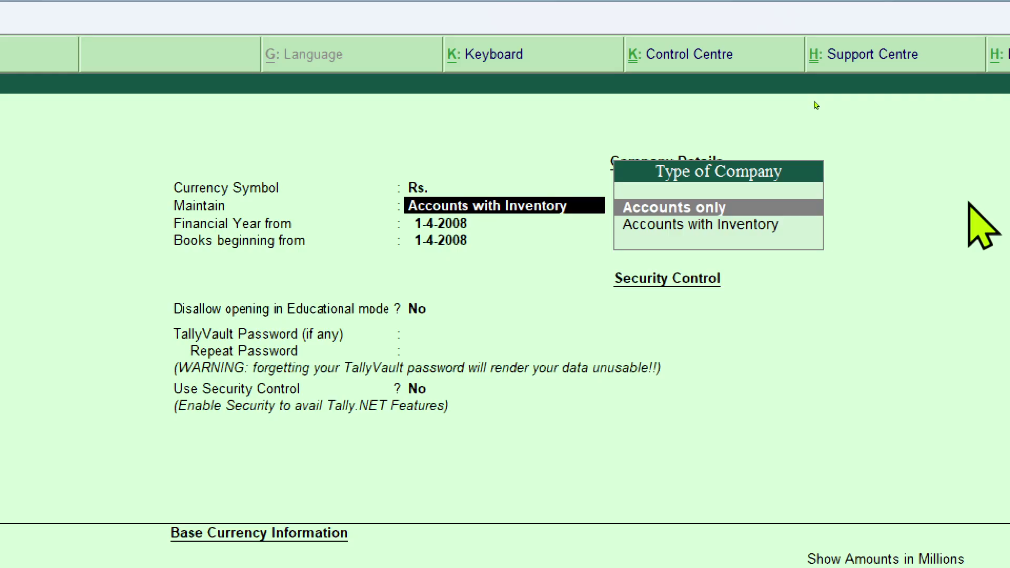
pyautogui.press('Return')
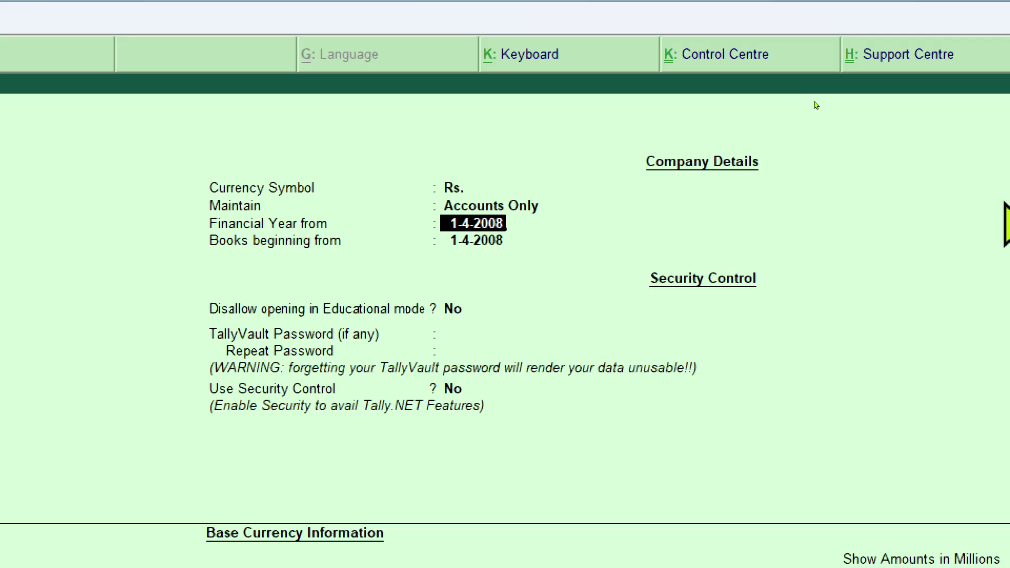
# - Set the company's financial year to start from 1-4-2021
pyautogui.press('BackSpace')
pyautogui.press('BackSpace')
pyautogui.write('21')
pyautogui.press('BackSpace')
pyautogui.press('BackSpace')
pyautogui.press('BackSpace')
pyautogui.press('BackSpace')
pyautogui.press('BackSpace')
pyautogui.press('BackSpace')
pyautogui.press('BackSpace')
pyautogui.press('BackSpace')
pyautogui.write('1-4-2021')
pyautogui.press('Return')
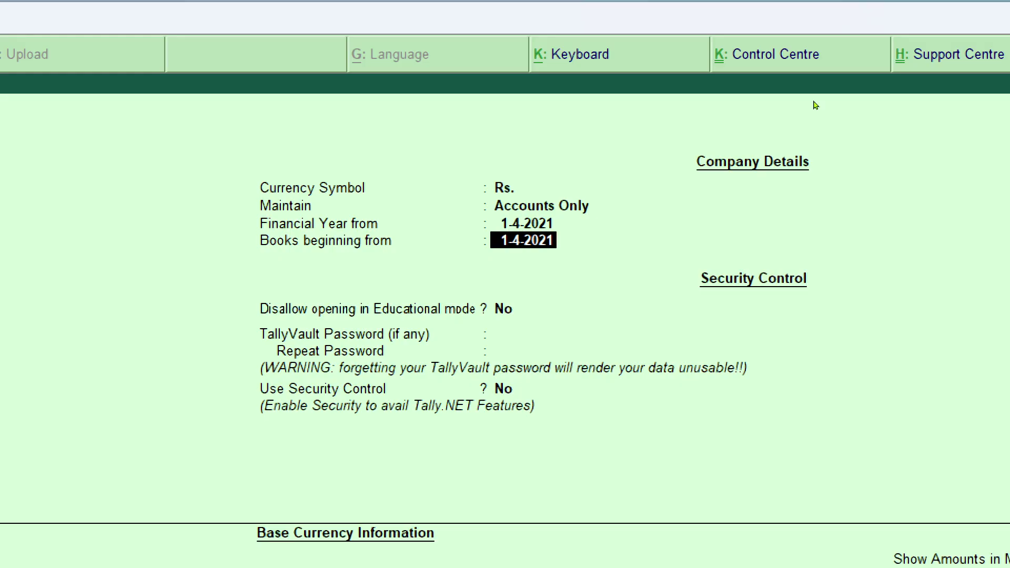
# - Keep the books beginning date and the default security and base currency settings, and accept the company creation
pyautogui.press('Return')
pyautogui.press('Return')
pyautogui.press('Return')
pyautogui.press('Return')
pyautogui.press('Return')
pyautogui.press('Return')
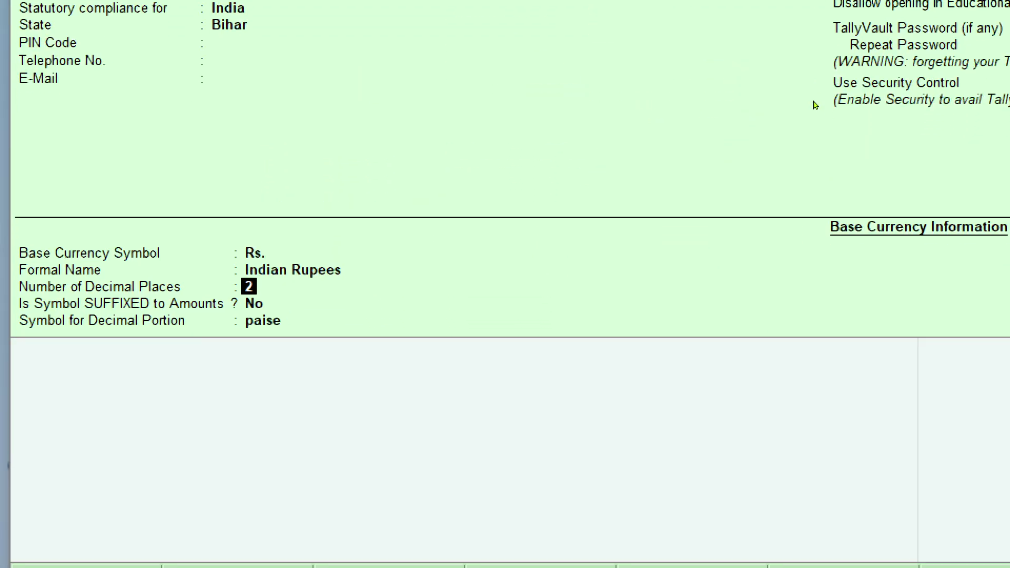
pyautogui.press('Return')
pyautogui.press('Return')
pyautogui.press('Return')
pyautogui.press('Return')
pyautogui.press('Return')
pyautogui.press('Return')
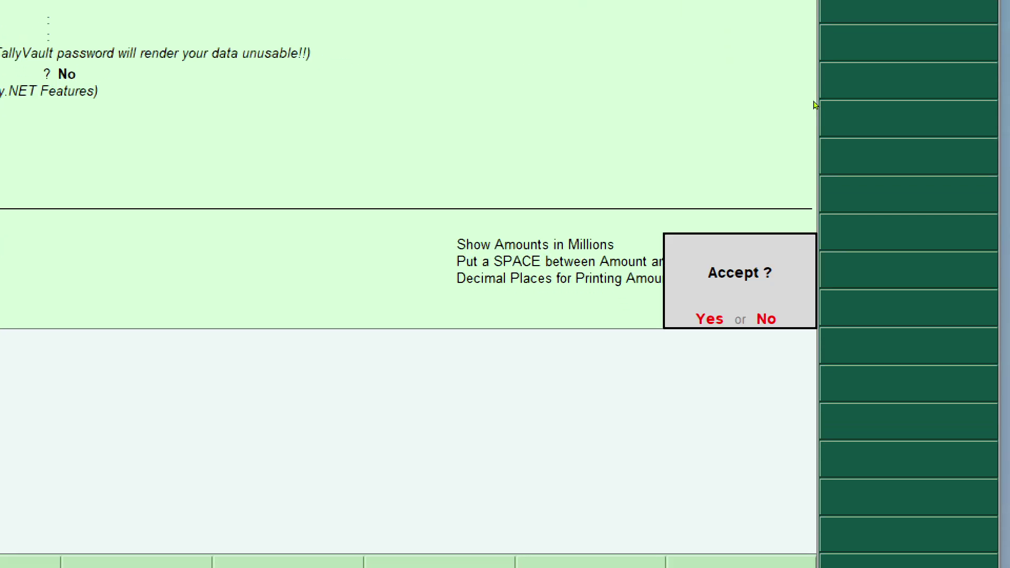
pyautogui.press('Return')
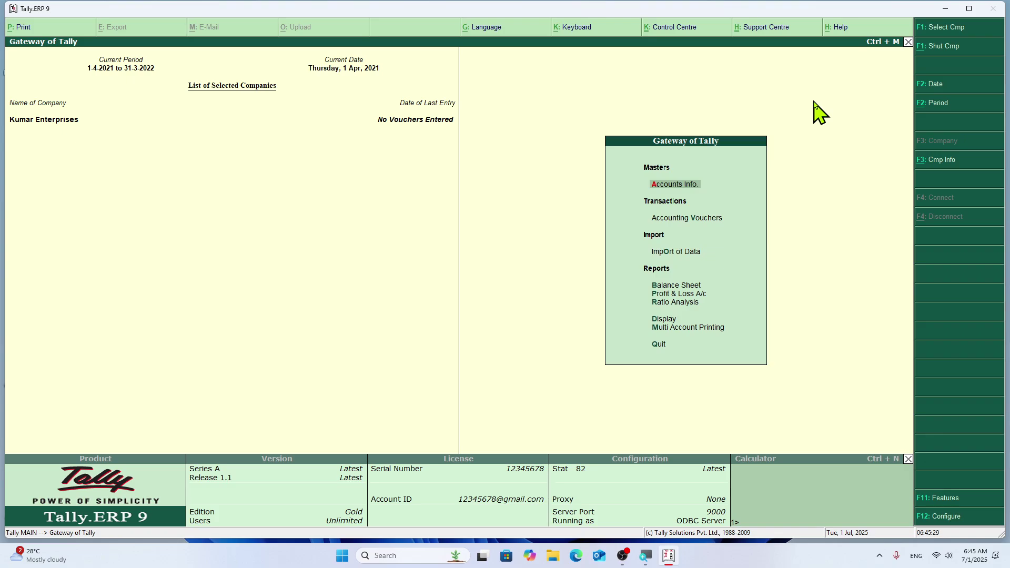
# - Shut the open company, and quit Tally.ERP 9 after opening the company selection list
pyautogui.hotkey('alt', 'F3')
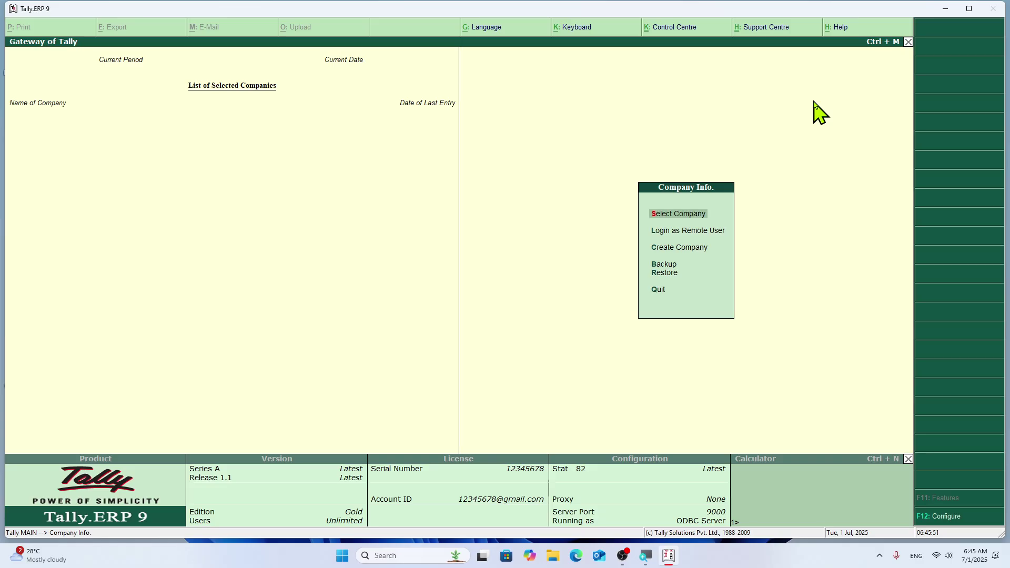
pyautogui.press('Return')
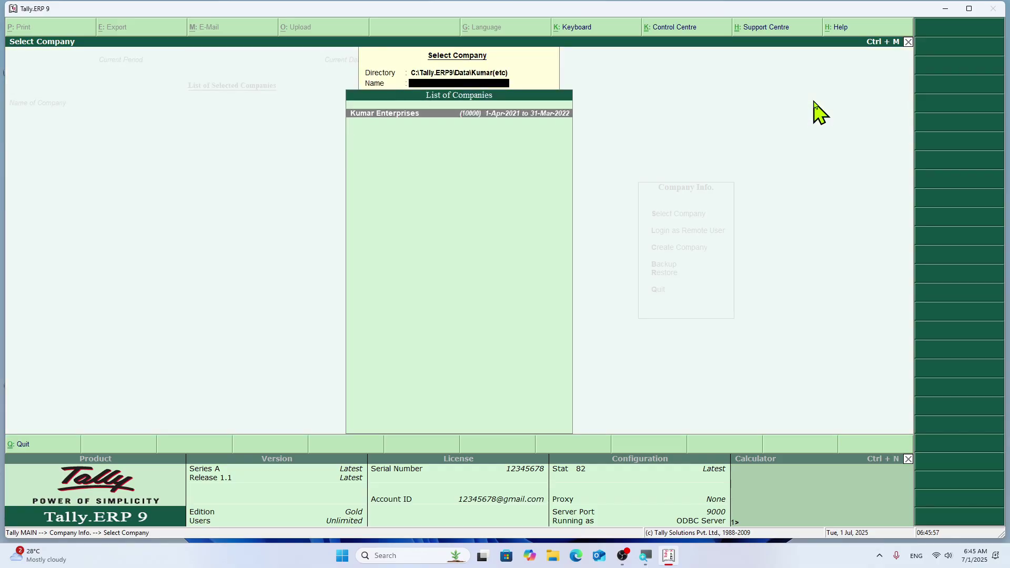
pyautogui.press('Escape')
pyautogui.press('Escape')
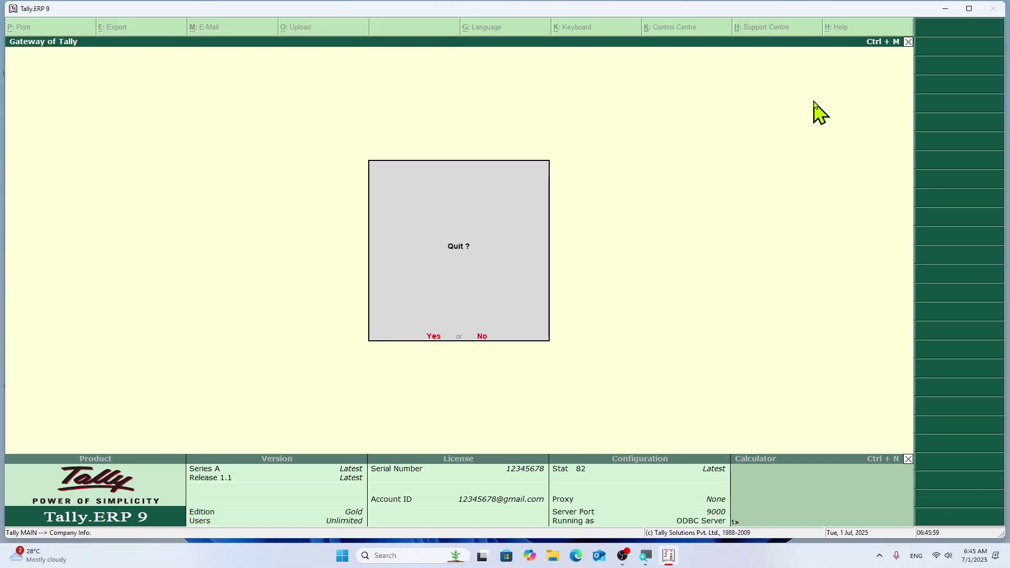
pyautogui.press('Escape')
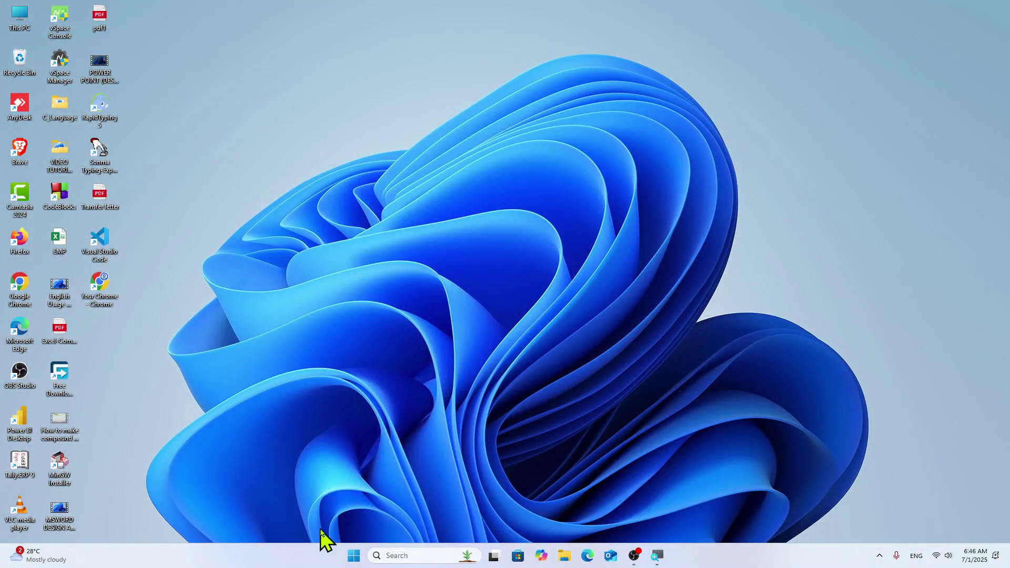
# - Reopen Tally.ERP 9 from the desktop and check the list of companies for the directory C:\Tally.ERP9\Data
pyautogui.doubleClick(21, 462)
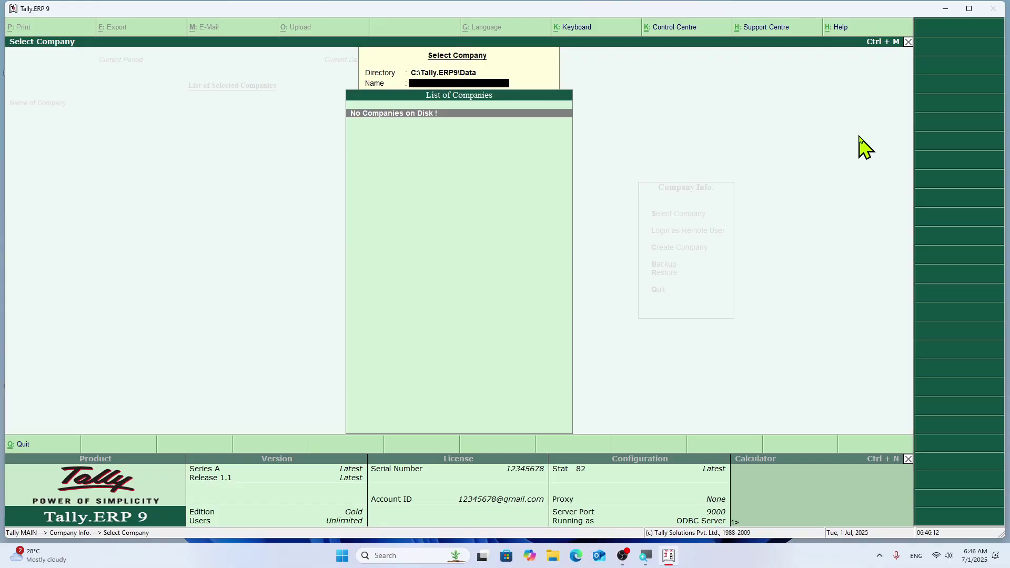
pyautogui.press('BackSpace')
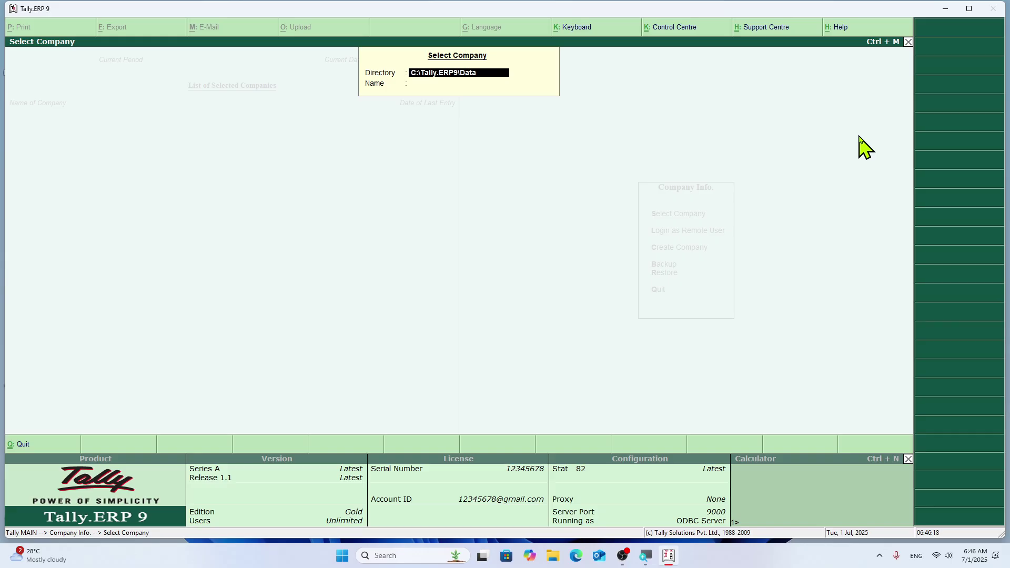
pyautogui.press('super')
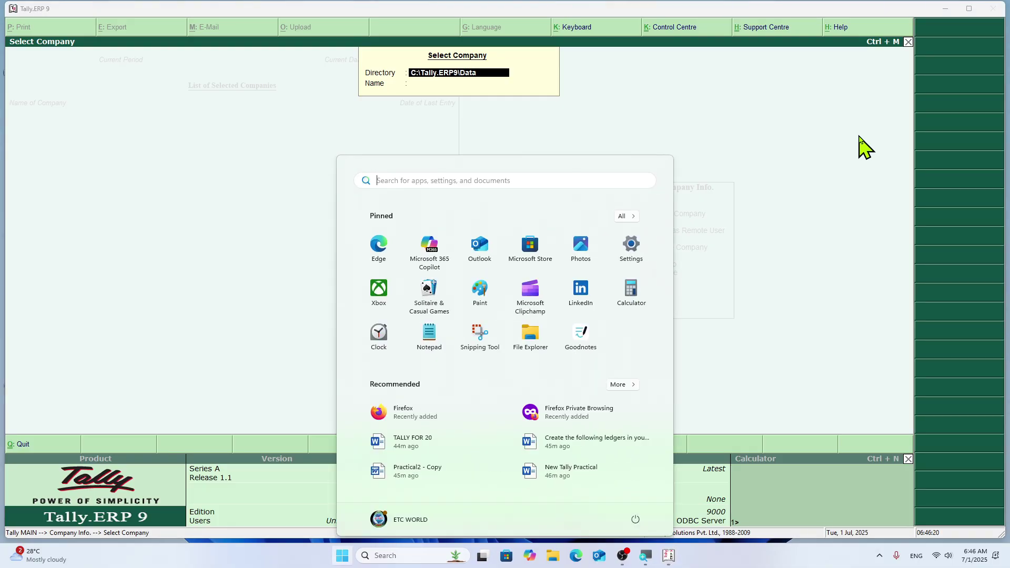
pyautogui.write('`')
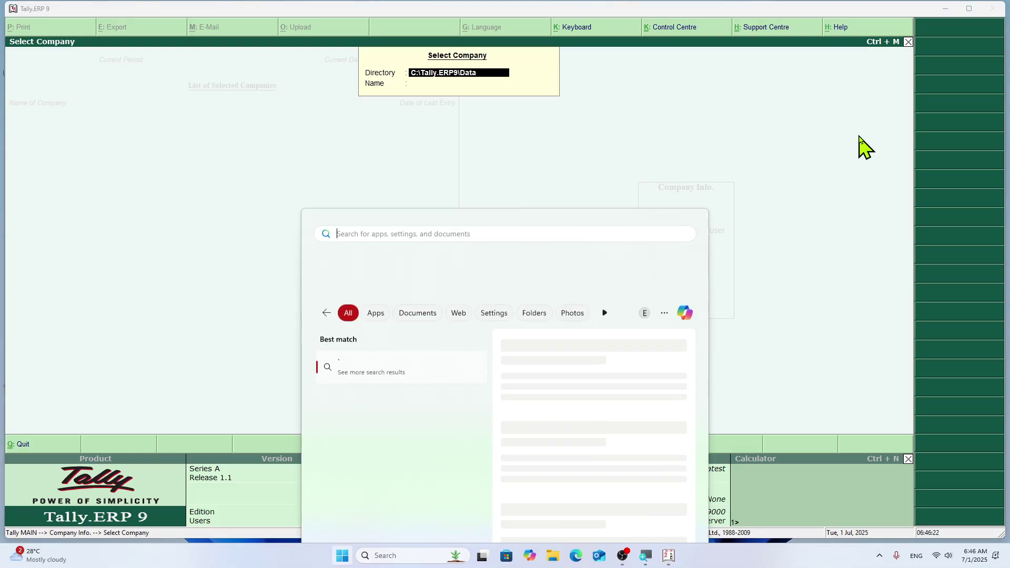
pyautogui.press('Escape')
pyautogui.press('Return')
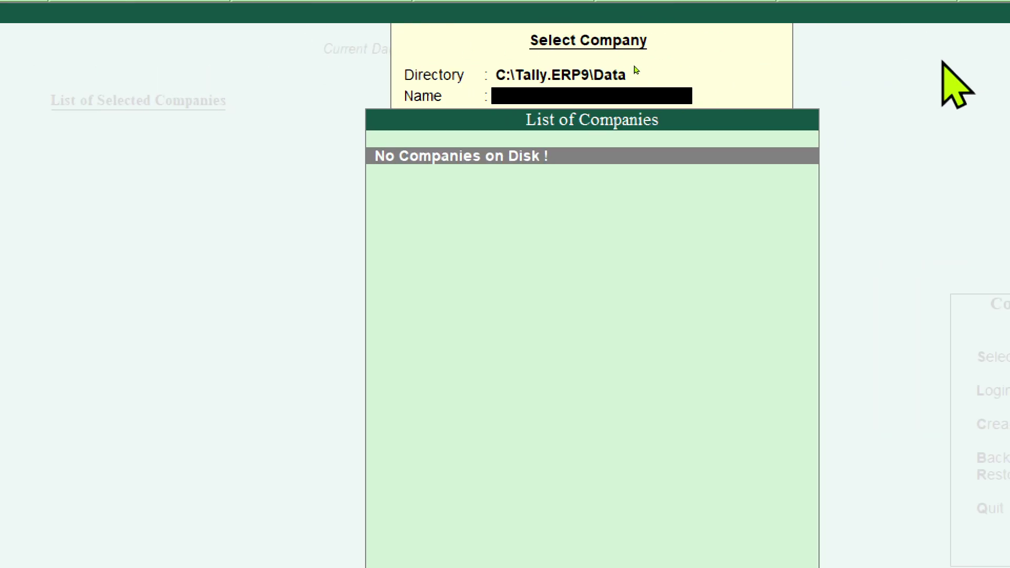
# - Set the company selection directory to the C:\Tally.ERP9\Data\ subfolder named with the person's capitalised name followed directly by "(etc)"
pyautogui.press('BackSpace')
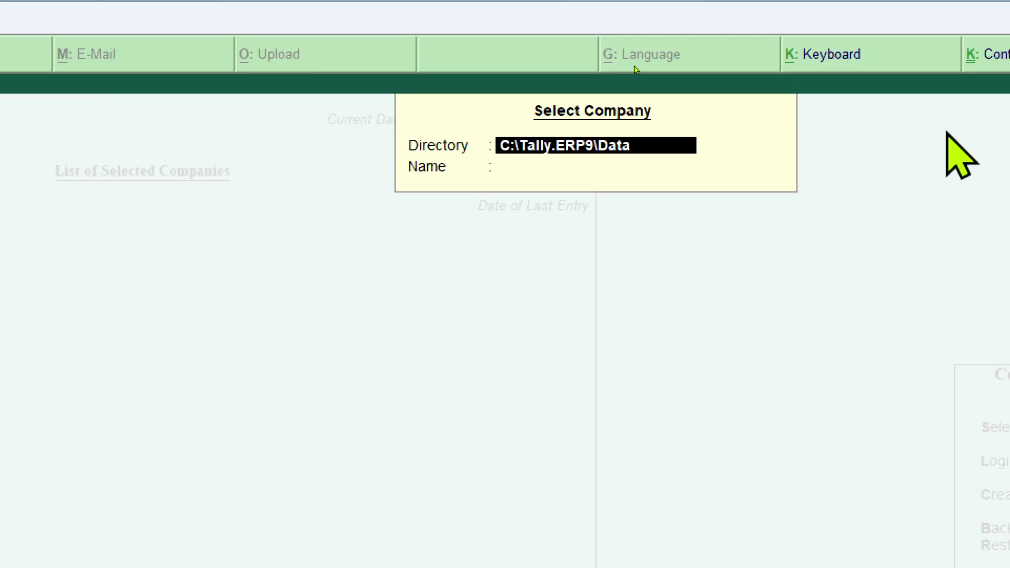
pyautogui.write('\\')
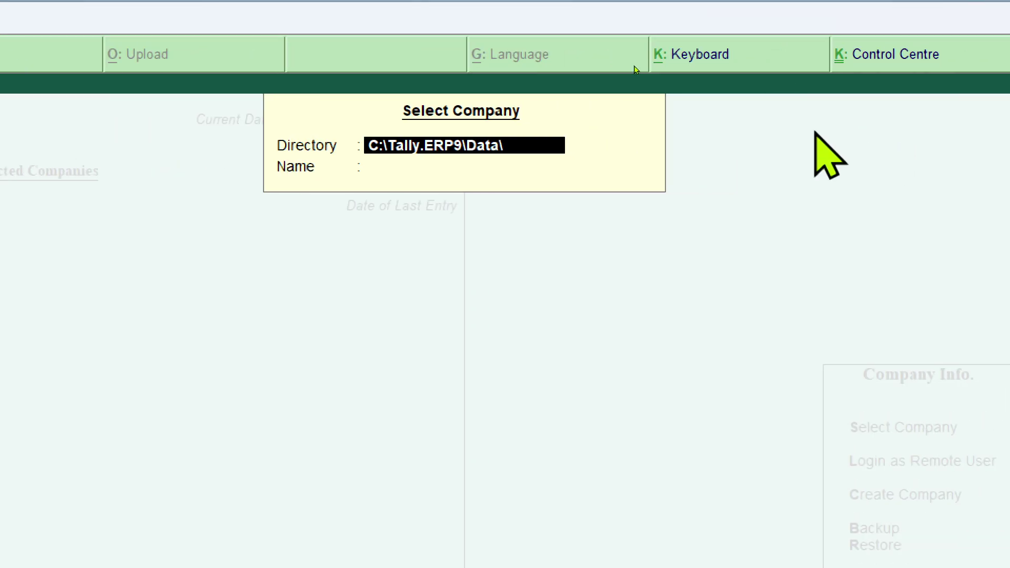
pyautogui.write('Kumar')
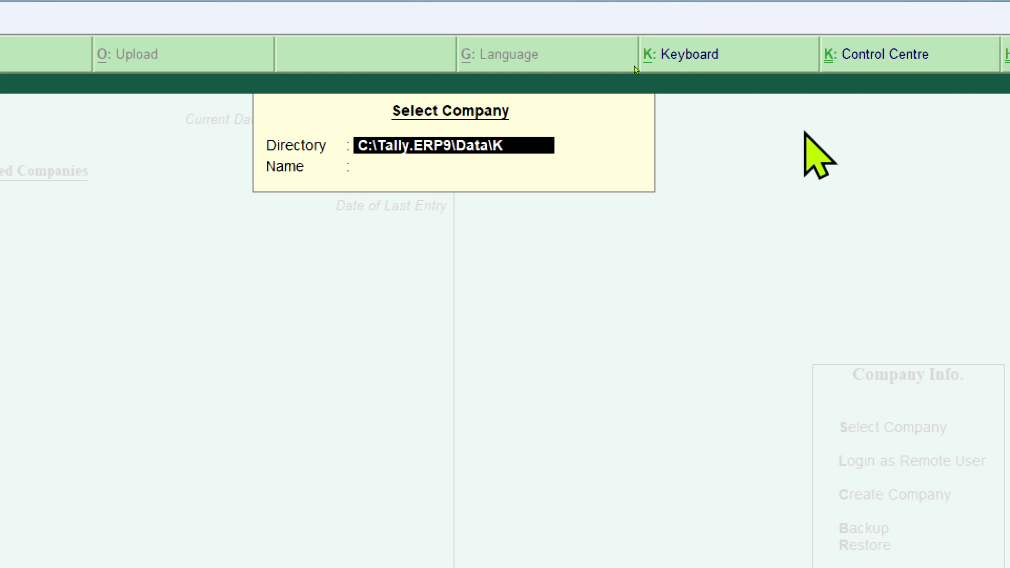
pyautogui.write('(etc)')
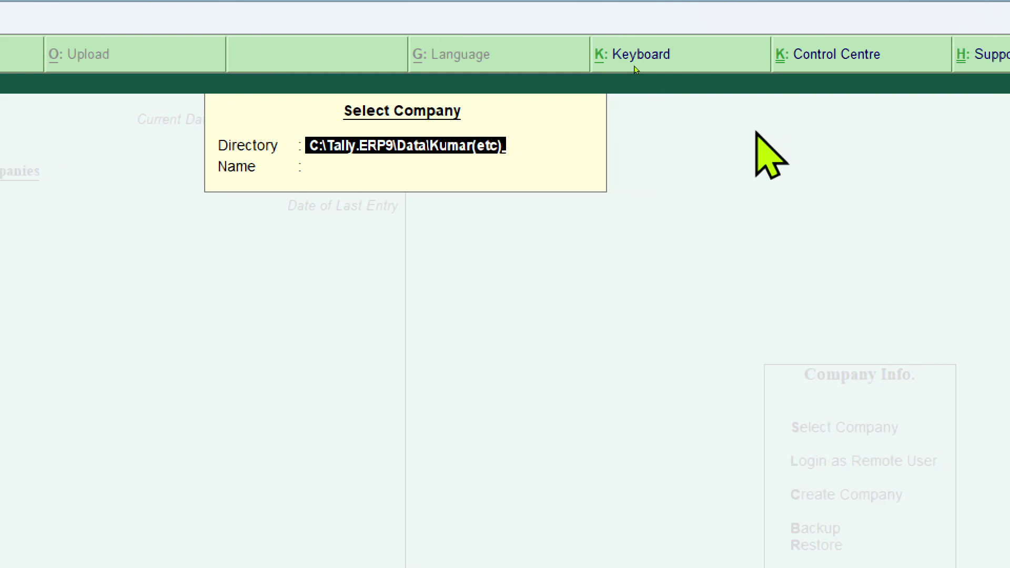
pyautogui.press('Return')
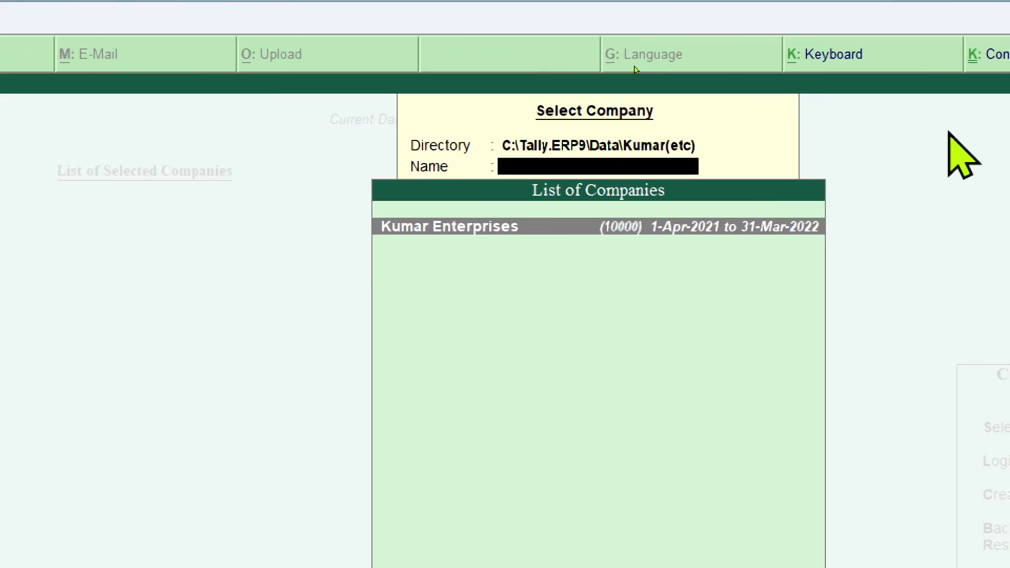
# - Open the Kumar Enterprises company from the list of companies
pyautogui.press('Return')
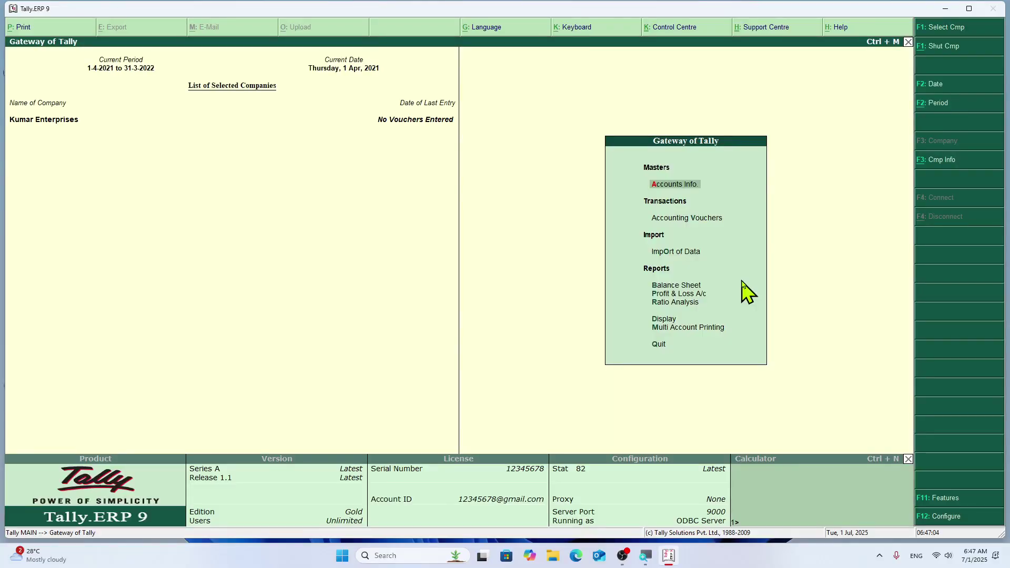
# - Shut Kumar Enterprises and quit Tally.ERP 9
pyautogui.hotkey('alt', 'F1')
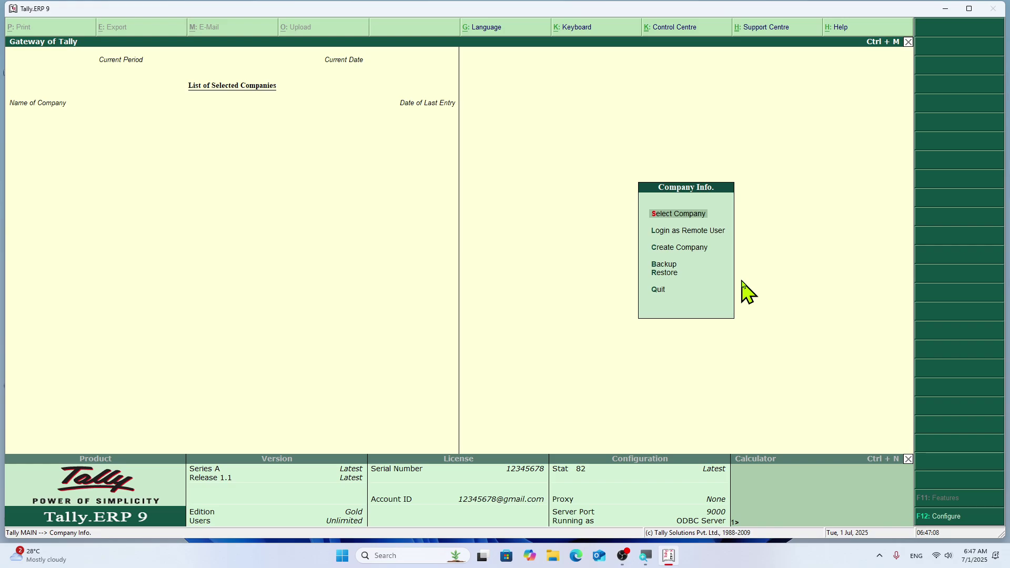
pyautogui.press('Down')
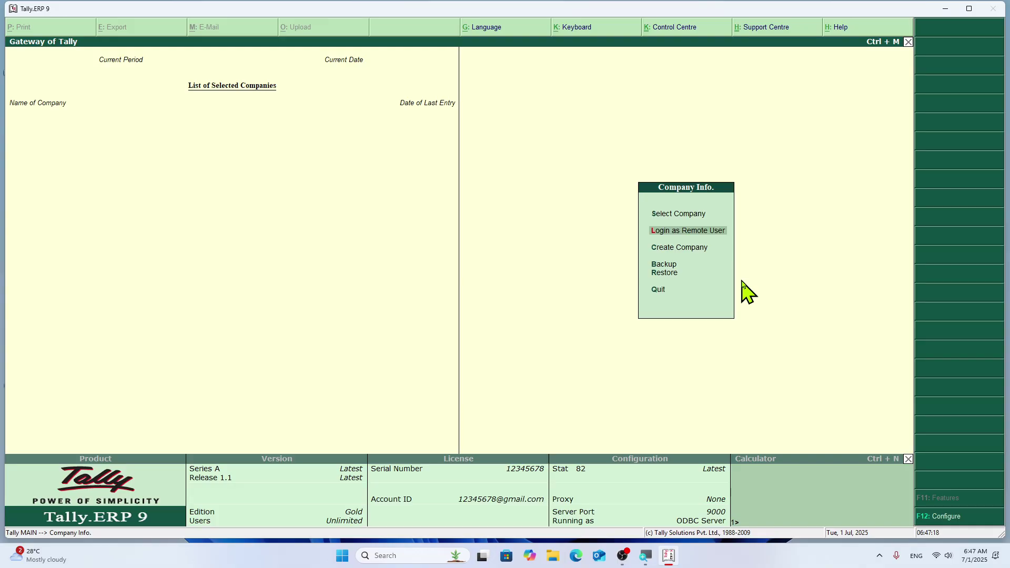
pyautogui.press('q')
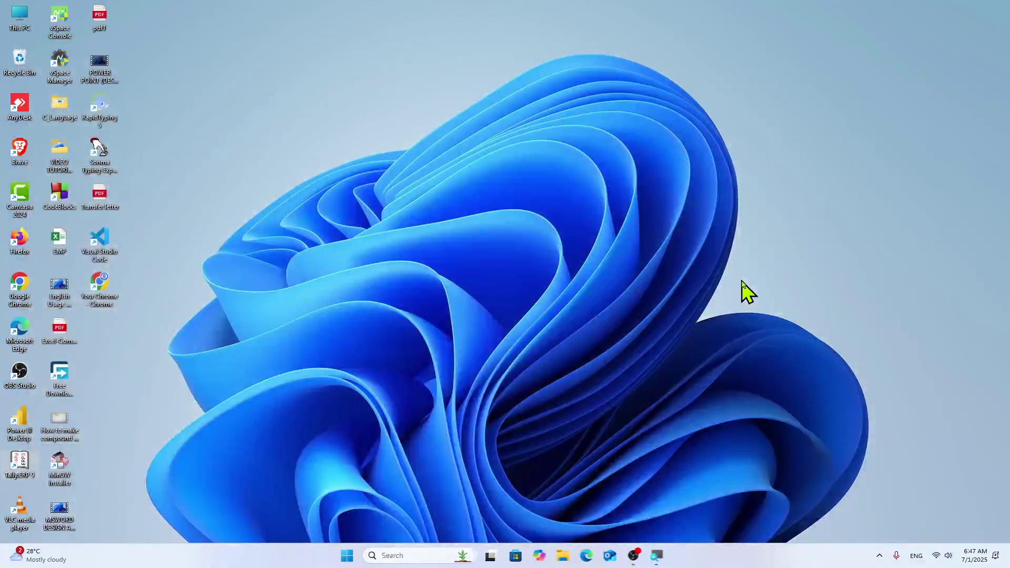
# - Reopen Tally.ERP 9 from the desktop and open Kumar Enterprises from the directory C:\Tally.ERP9\Data\Kumar(etc)
pyautogui.doubleClick(21, 466)
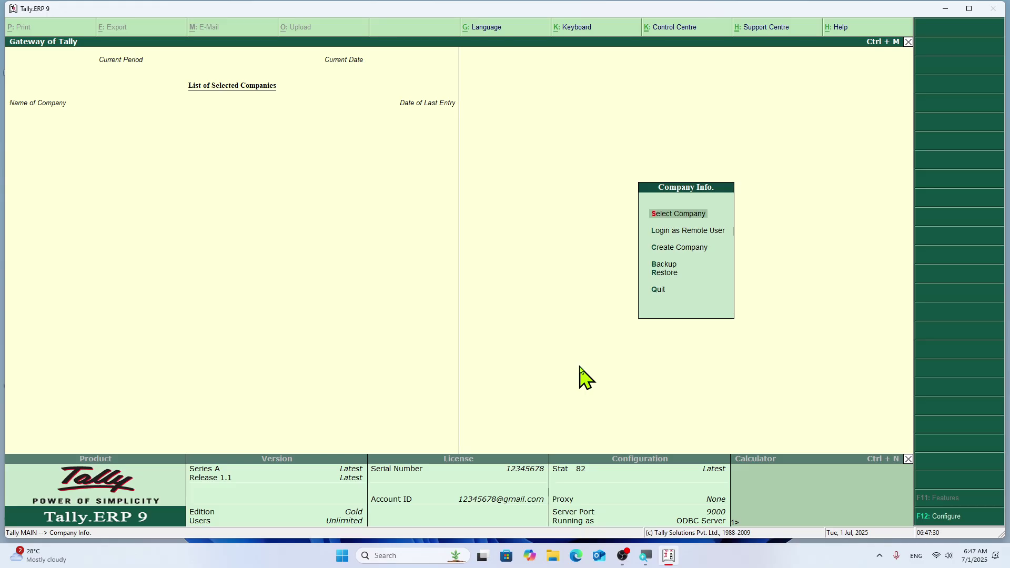
pyautogui.press('Return')
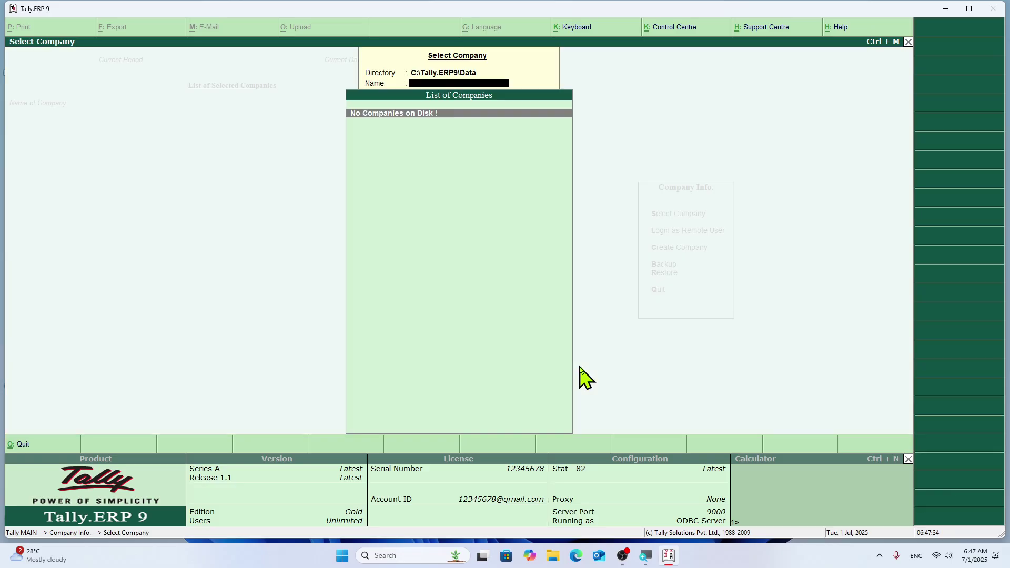
pyautogui.press('BackSpace')
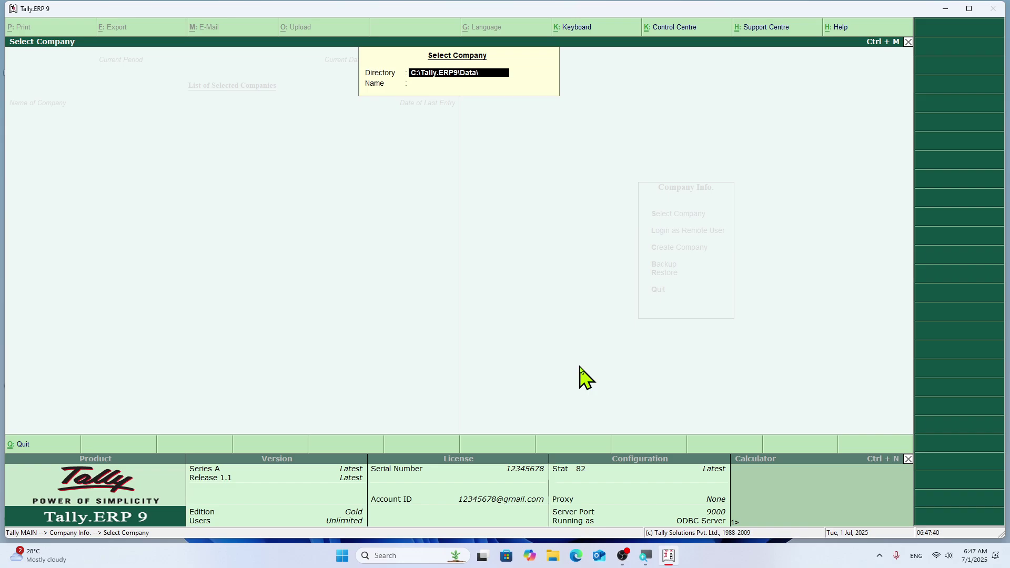
pyautogui.write('Kumar(etc)')
pyautogui.press('Return')
pyautogui.press('Return')
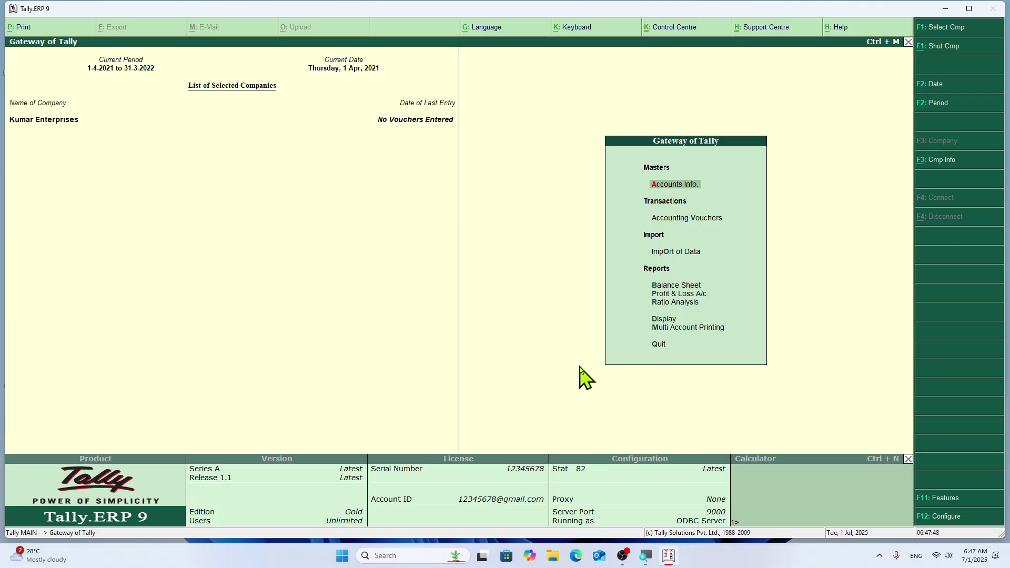
# - Shut Kumar Enterprises and start creating a new company with the name and mailing name Kumar Kirana Store
pyautogui.hotkey('alt', 'F1')
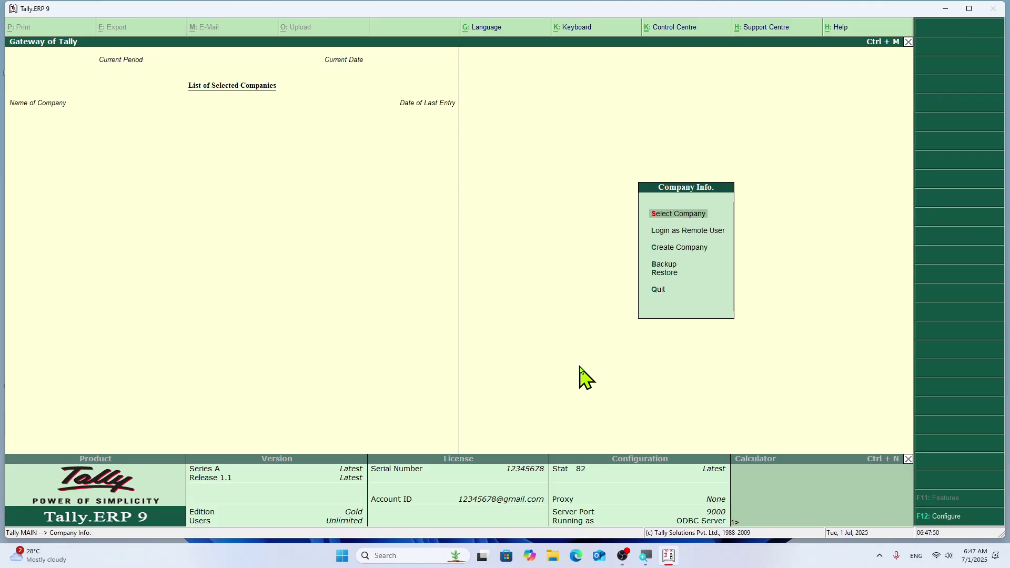
pyautogui.press('Down')
pyautogui.press('Down')
pyautogui.press('Return')
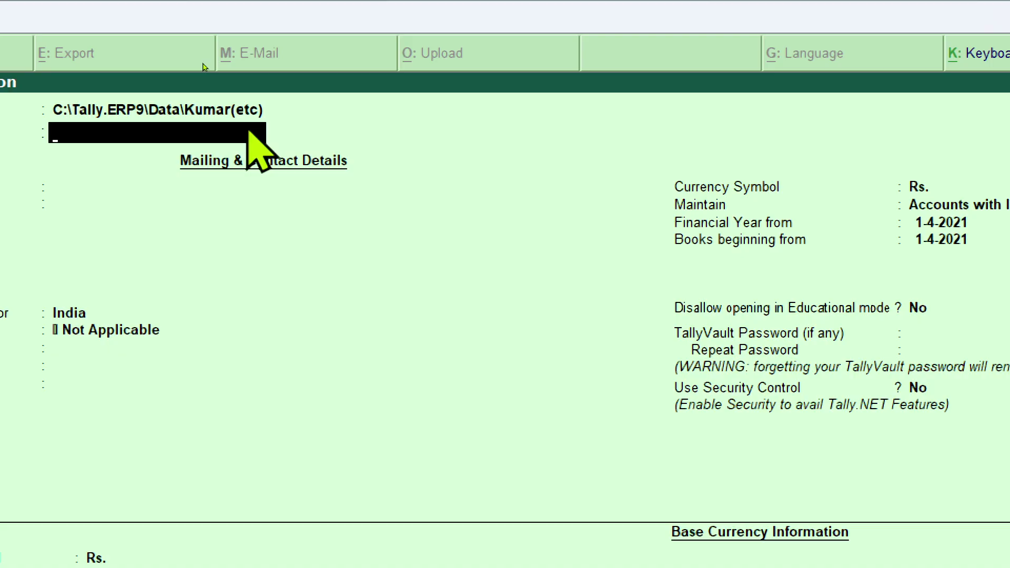
pyautogui.write('Kma')
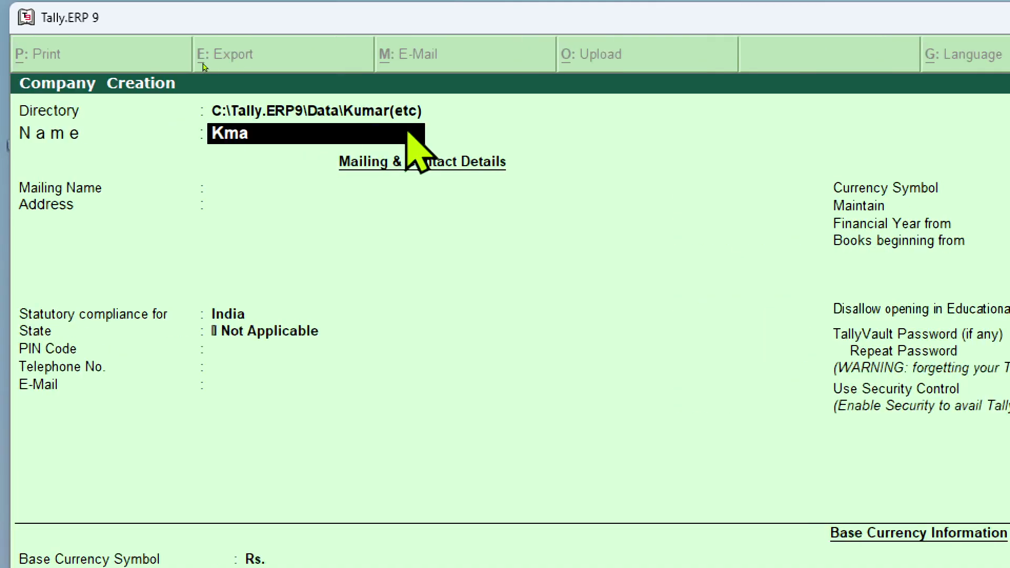
pyautogui.press('BackSpace')
pyautogui.press('BackSpace')
pyautogui.write('umar Kira')
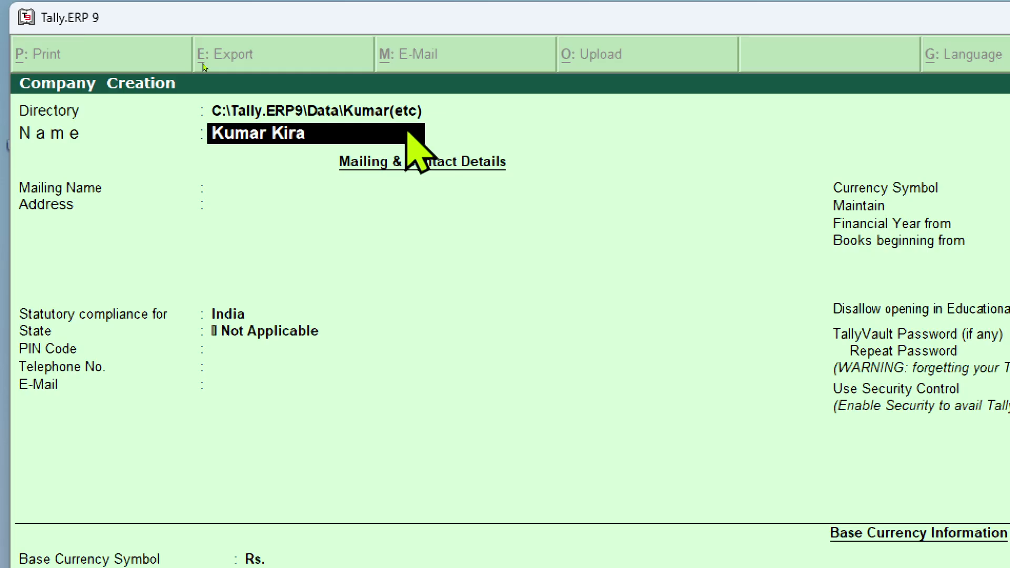
pyautogui.write('na Store')
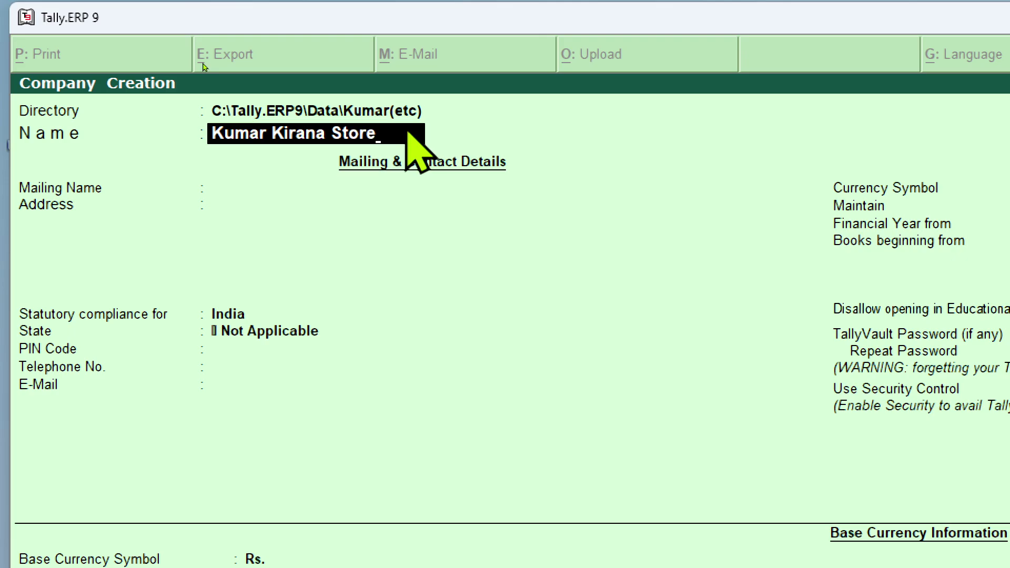
pyautogui.press('Return')
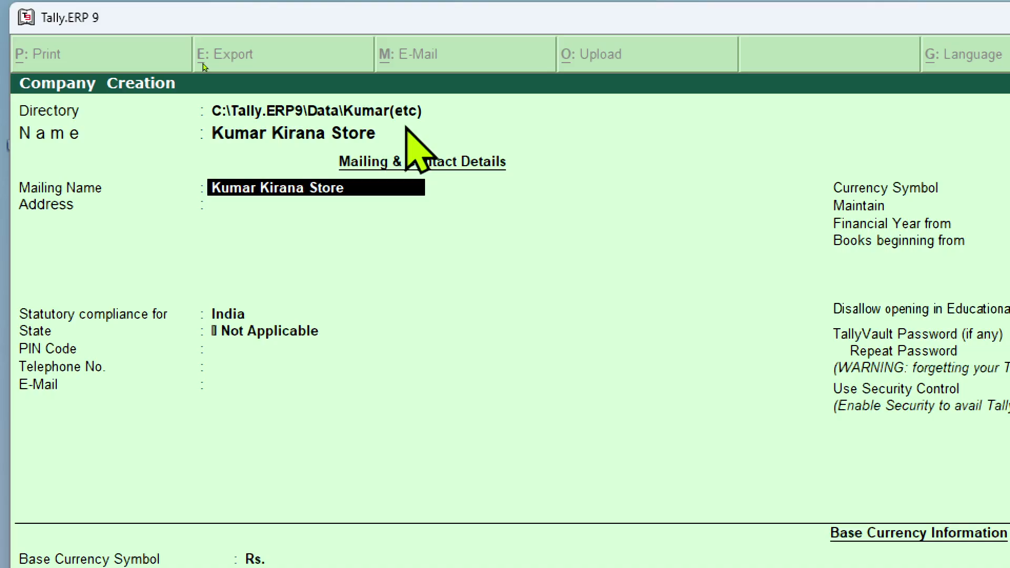
pyautogui.press('Return')
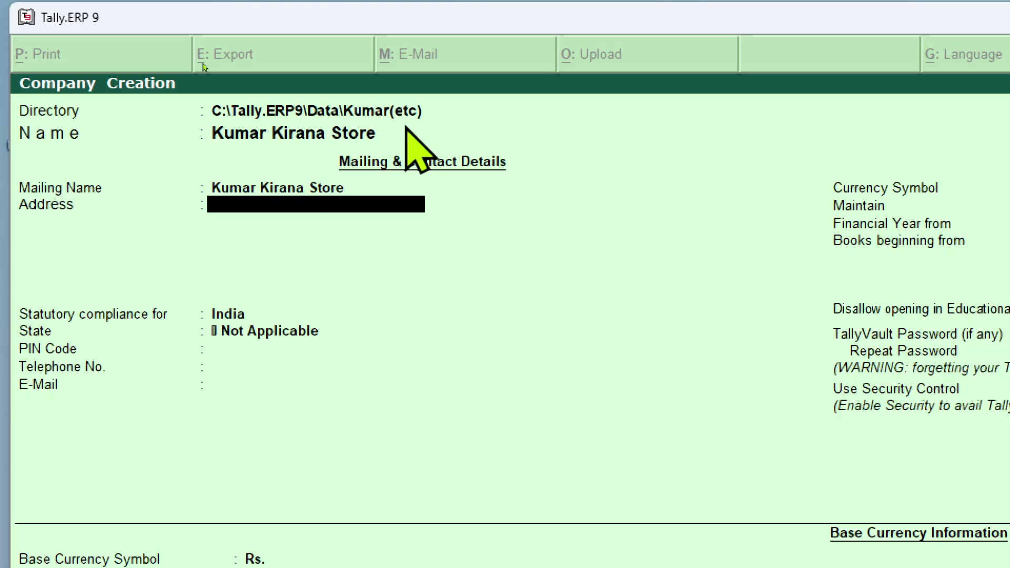
# - Enter the company's two-line address and keep India for statutory compliance
pyautogui.write('Tetri')
pyautogui.press('Return')
pyautogui.write('B')
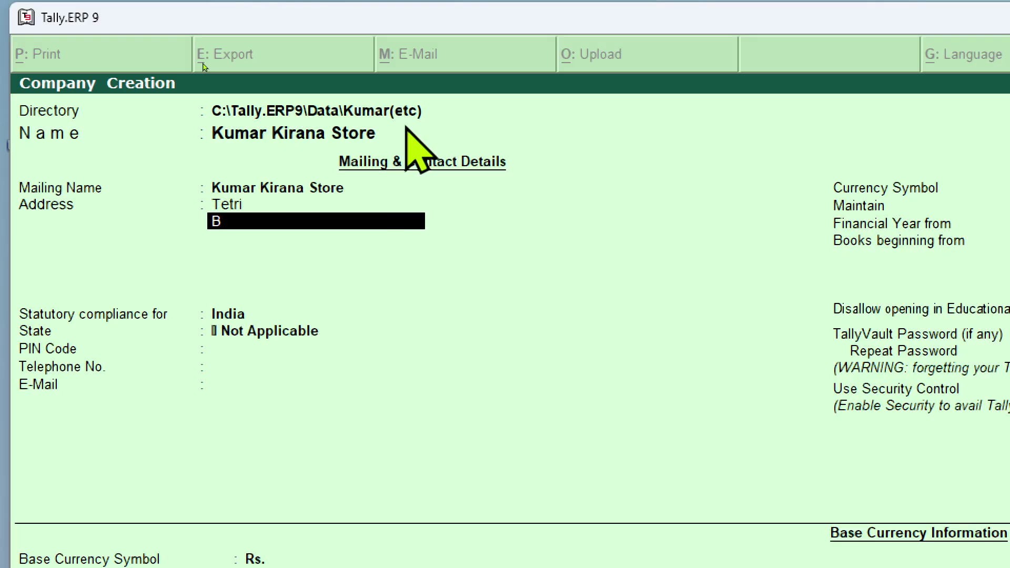
pyautogui.write('hagalpur')
pyautogui.press('Return')
pyautogui.press('Return')
pyautogui.press('Return')
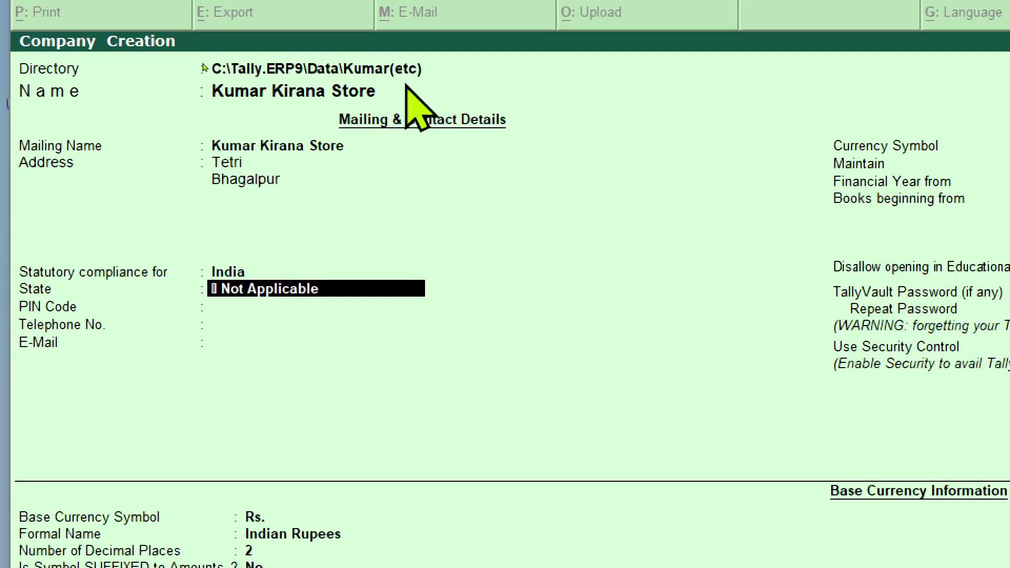
# - Set the state to Bihar, leave the PIN code, telephone and e-mail blank, and keep the Rs. currency symbol
pyautogui.write('Bihar')
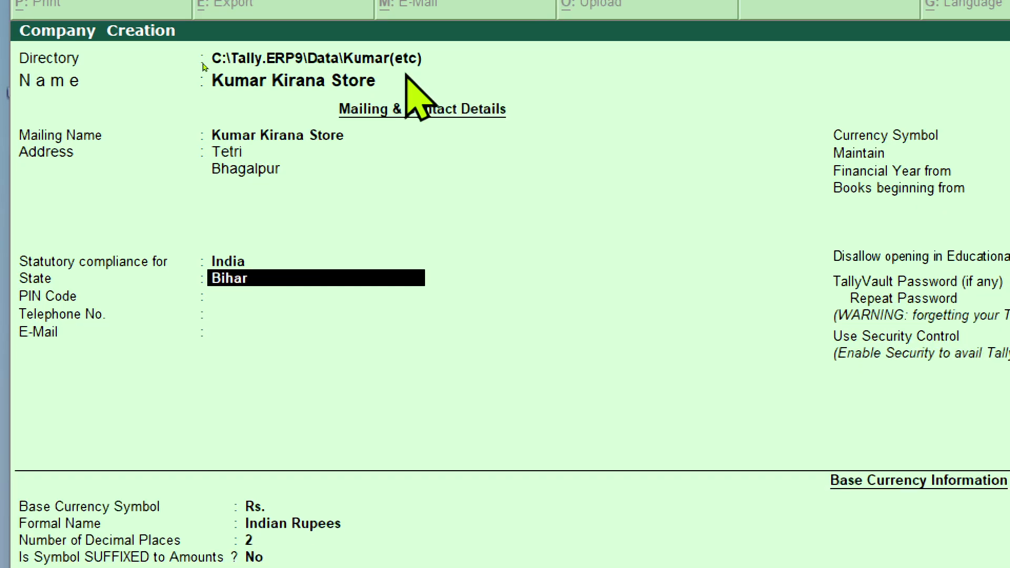
pyautogui.press('Return')
pyautogui.press('Return')
pyautogui.press('Return')
pyautogui.press('Return')
pyautogui.press('Return')
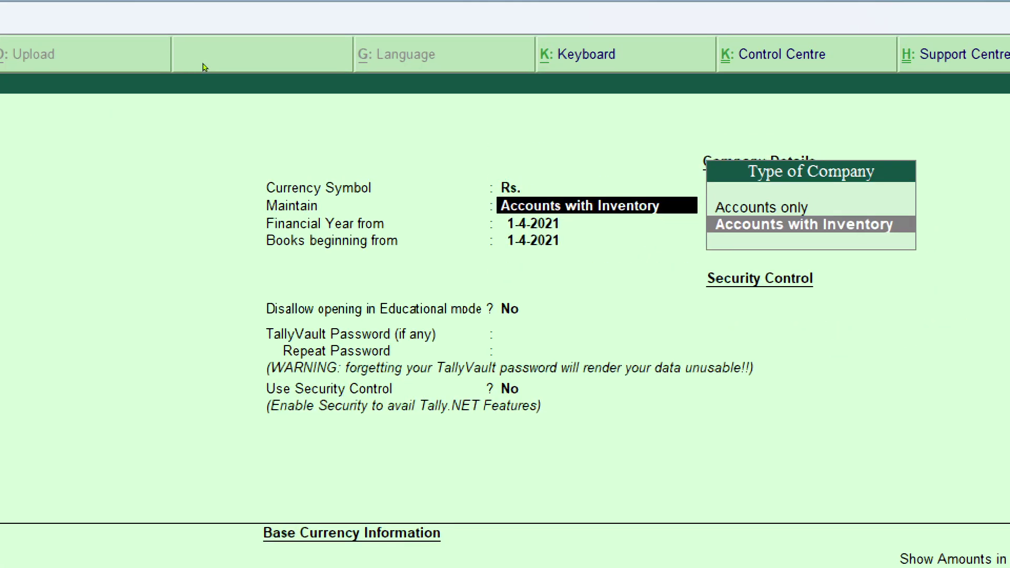
# - Set the company to maintain Accounts only and keep the financial year start of 1-4-2021
pyautogui.press('Up')
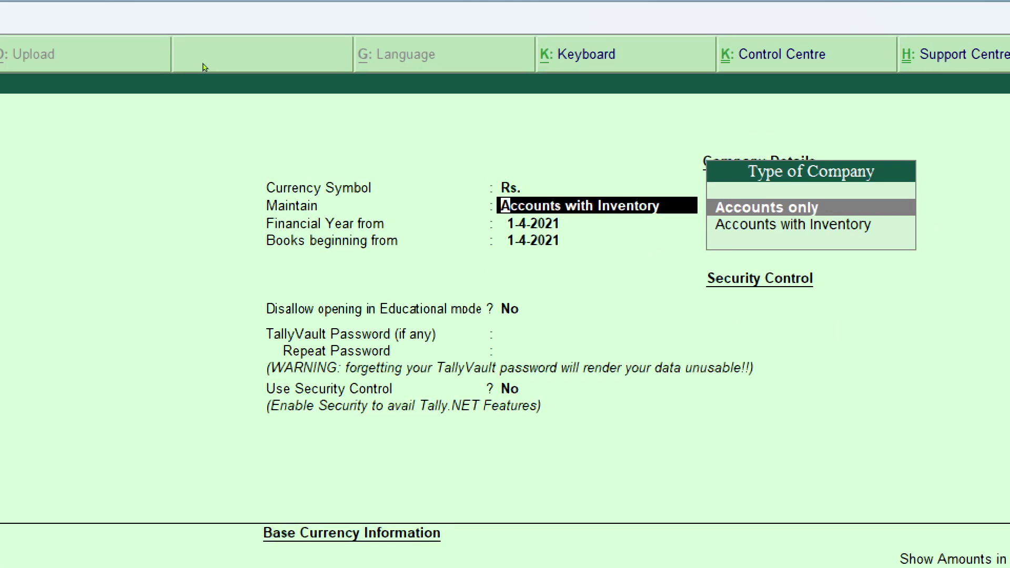
pyautogui.press('Return')
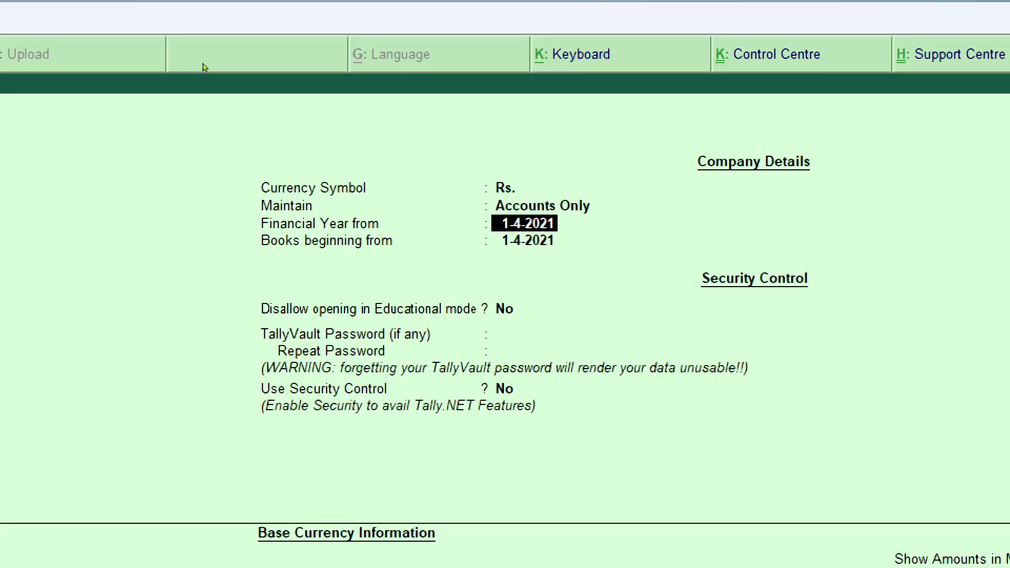
pyautogui.press('Return')
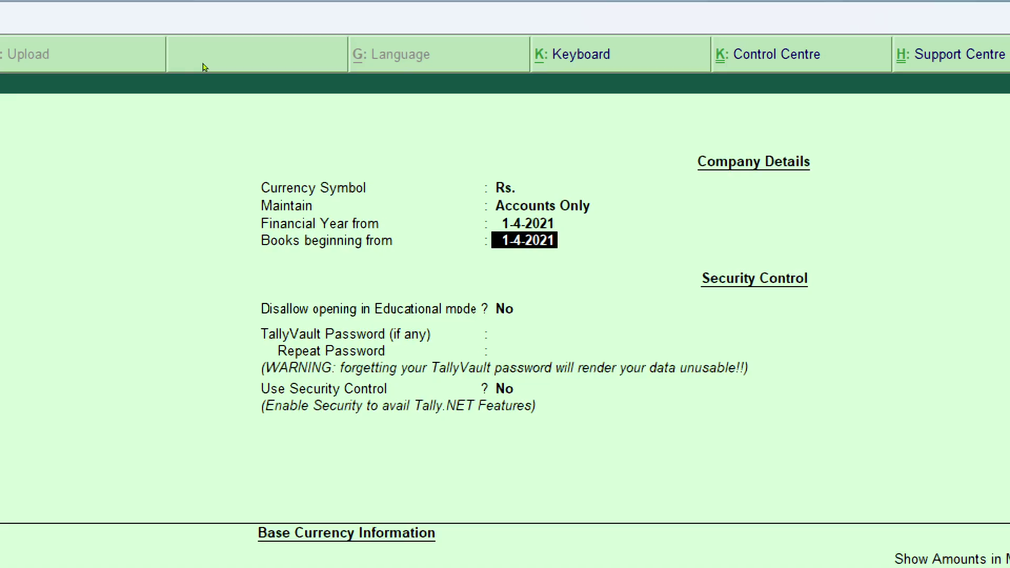
# - Keep the books beginning date with the default security and currency settings, and accept the creation of Kumar Kirana Store
pyautogui.press('Return')
pyautogui.press('Return')
pyautogui.press('Return')
pyautogui.press('Return')
pyautogui.press('Return')
pyautogui.press('Return')
pyautogui.press('Return')
pyautogui.press('Return')
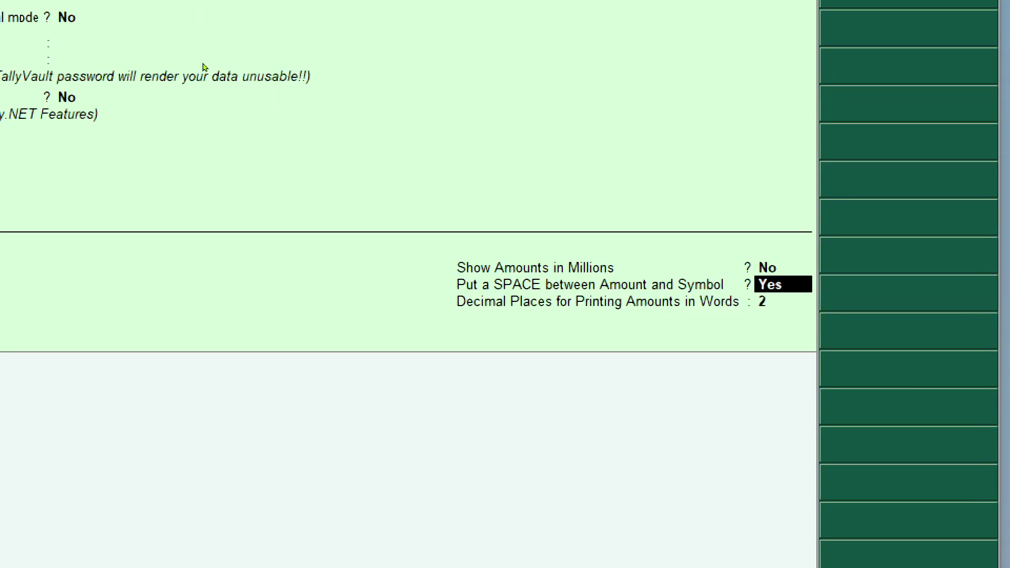
pyautogui.press('Return')
pyautogui.press('Return')
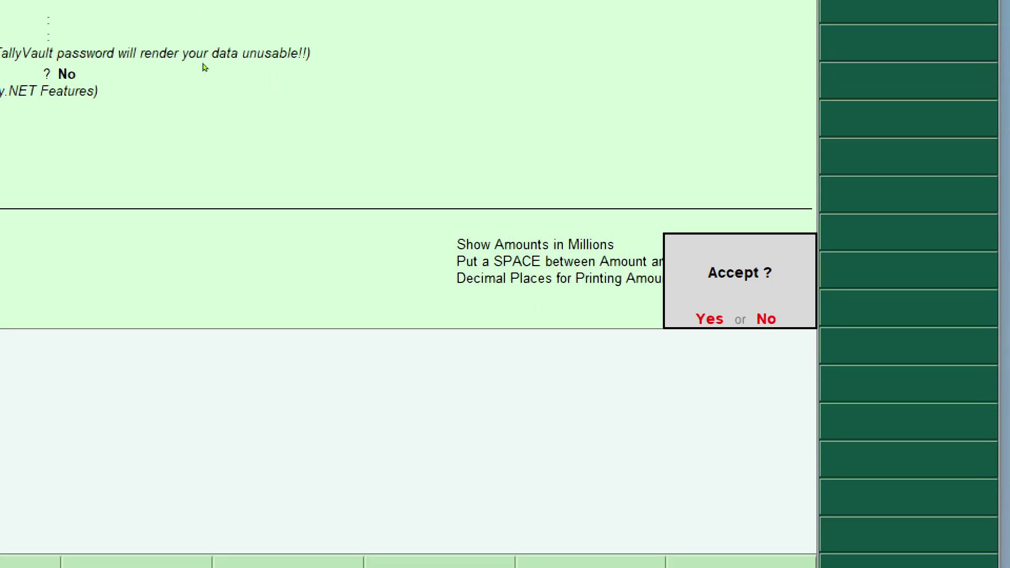
pyautogui.press('Return')
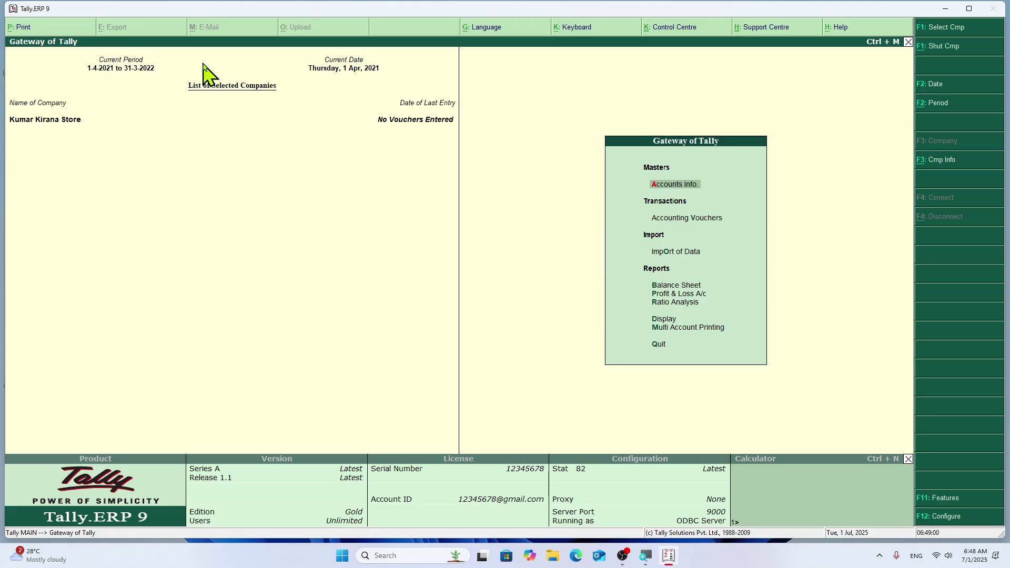
# - Shut Kumar Kirana Store and open Kumar Enterprises from the list of companies
pyautogui.hotkey('alt', 'F1')
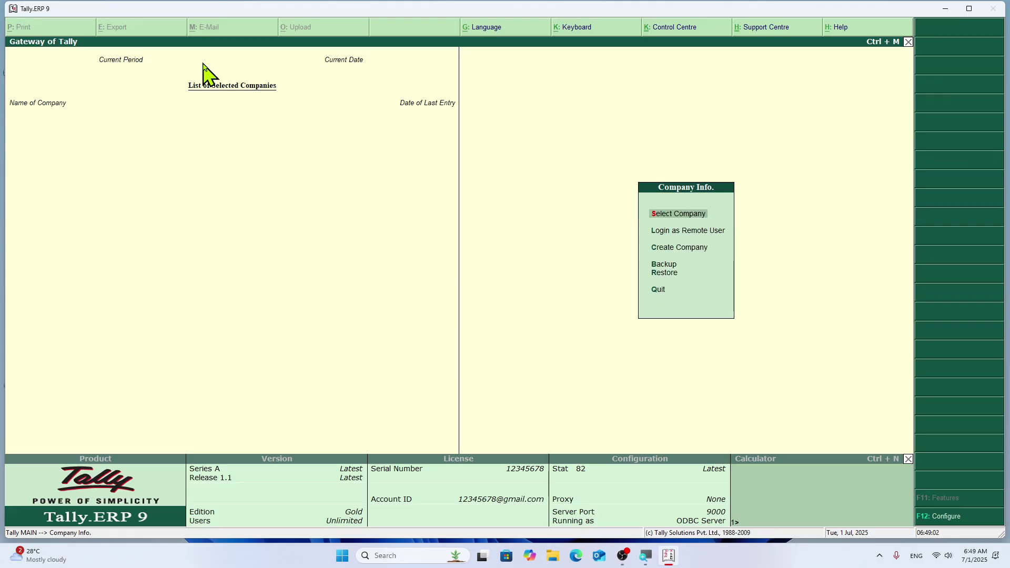
pyautogui.press('Return')
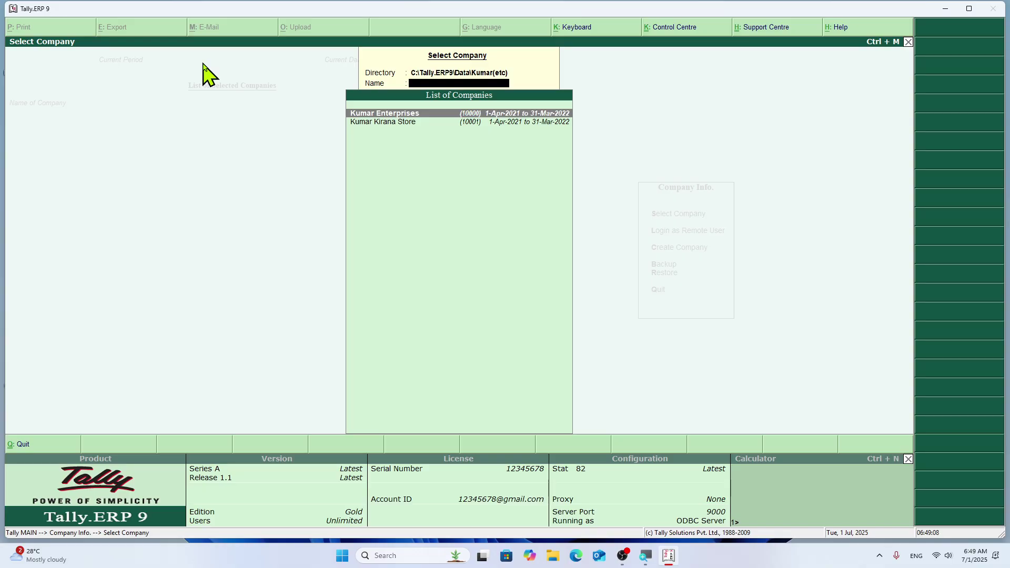
pyautogui.press('Return')
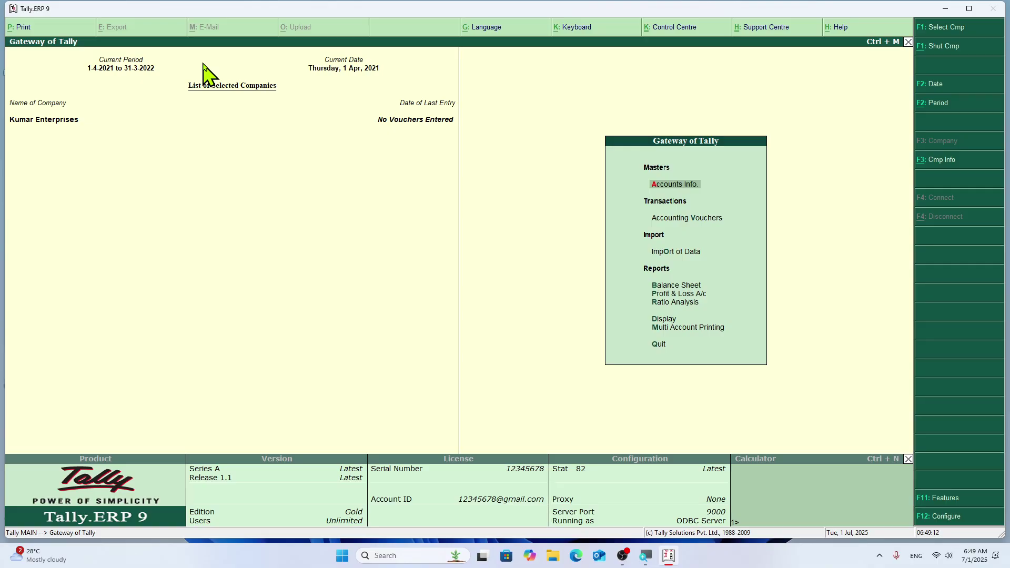
# - Open Kumar Kirana Store as a second company alongside Kumar Enterprises
pyautogui.press('F1')
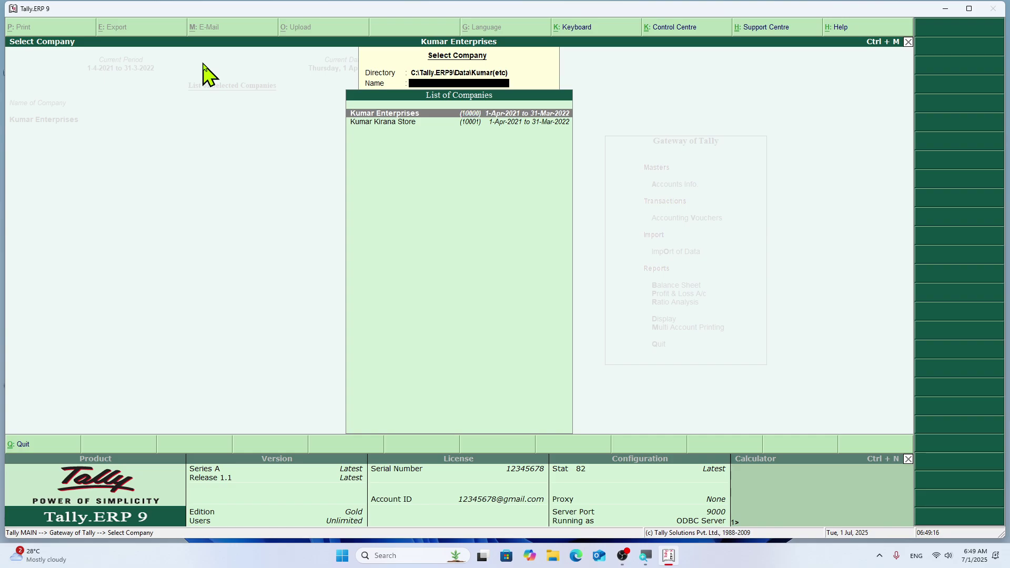
pyautogui.press('Down')
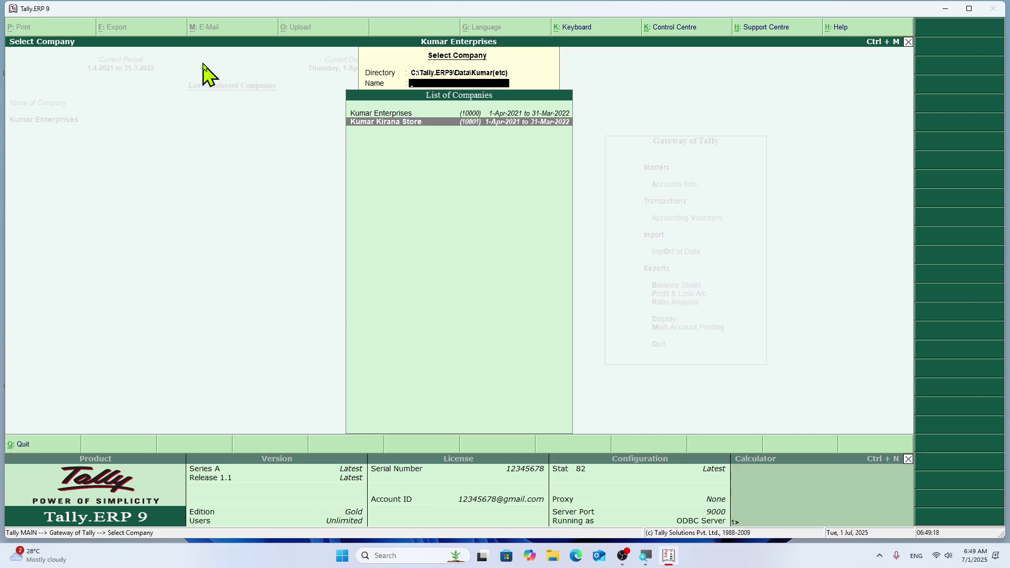
pyautogui.press('Return')
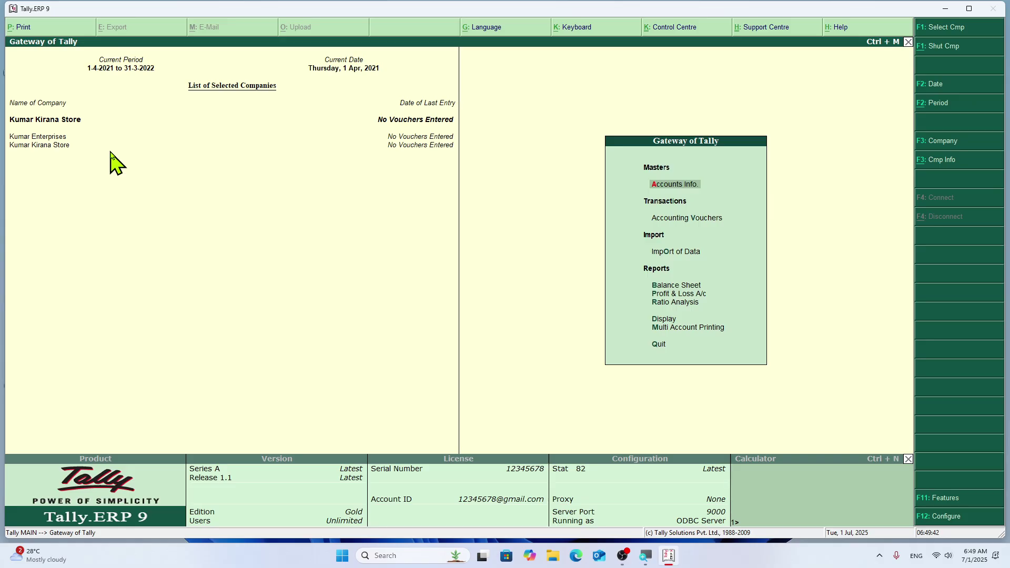
# - Shut Kumar Kirana Store and Kumar Enterprises so that no company stays open
pyautogui.hotkey('alt', 'F1')
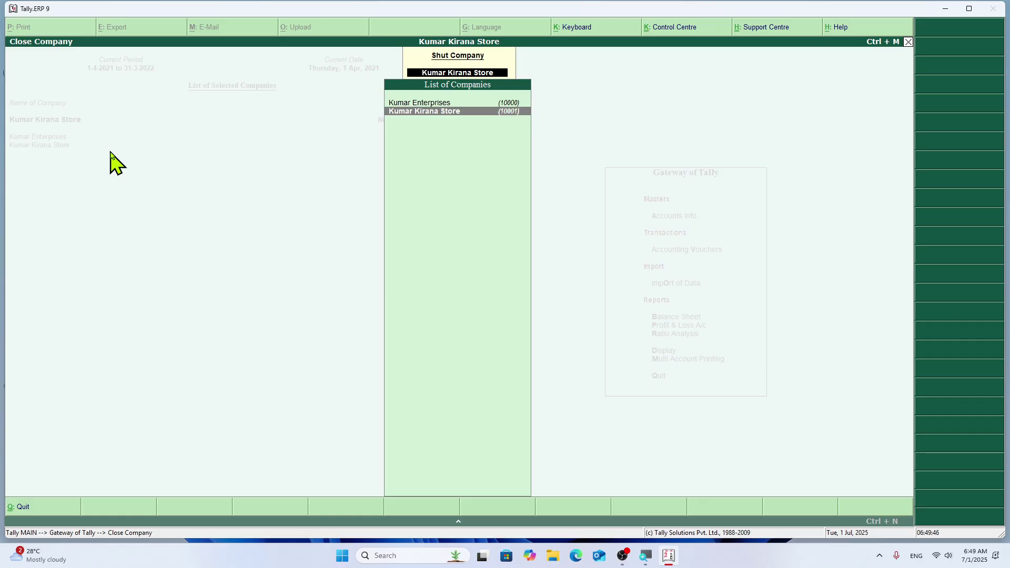
pyautogui.press('Return')
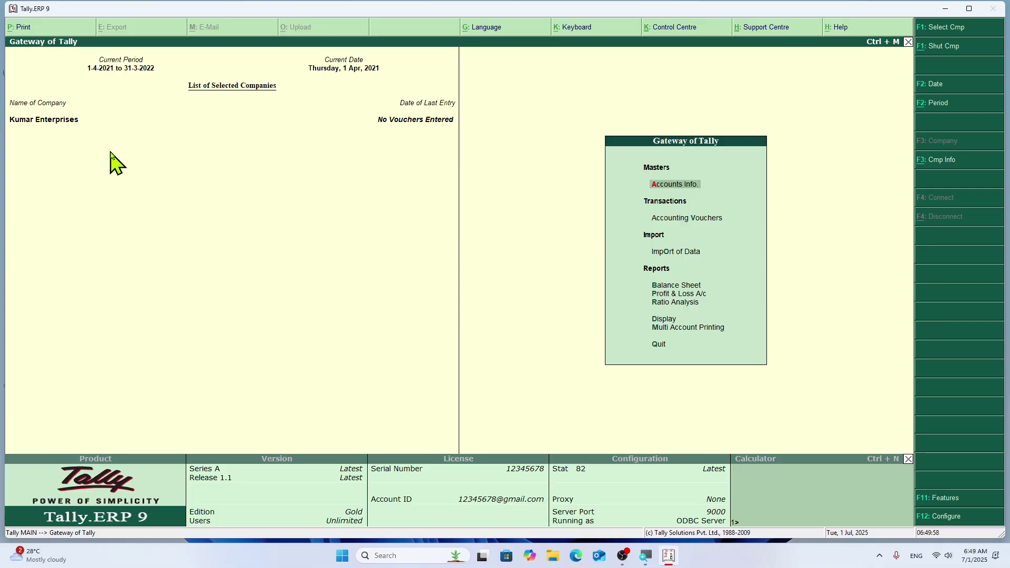
pyautogui.hotkey('alt', 'F1')
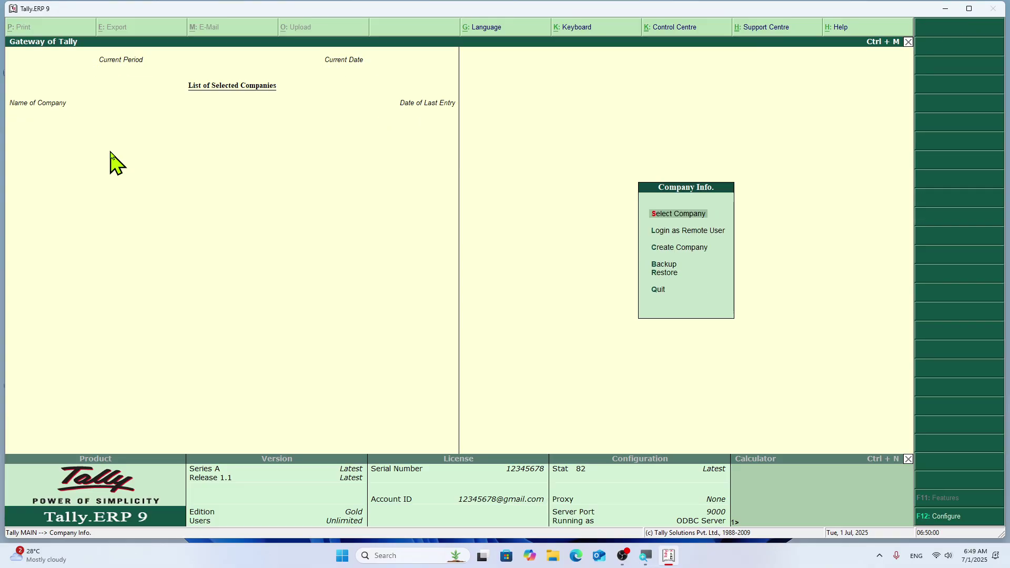
# - Start creating a new company named Kumar Builders in the current data directory
pyautogui.press('Down')
pyautogui.press('Down')
pyautogui.press('Return')
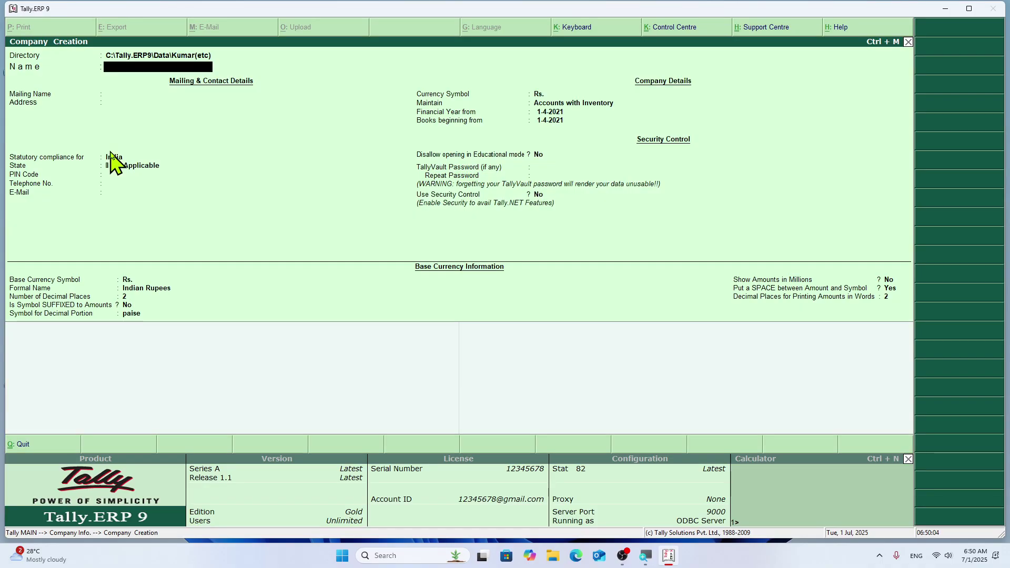
pyautogui.write('Kumar Builders')
pyautogui.press('Return')
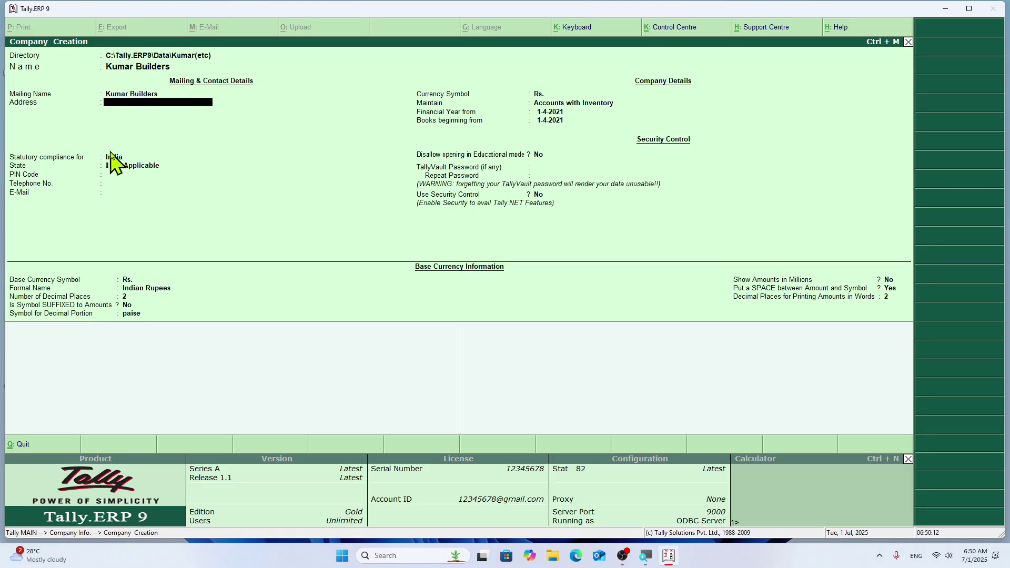
# - Leave the address and PIN code blank, keep India for statutory compliance, and set the state of Kumar Builders to Bihar
pyautogui.press('Return')
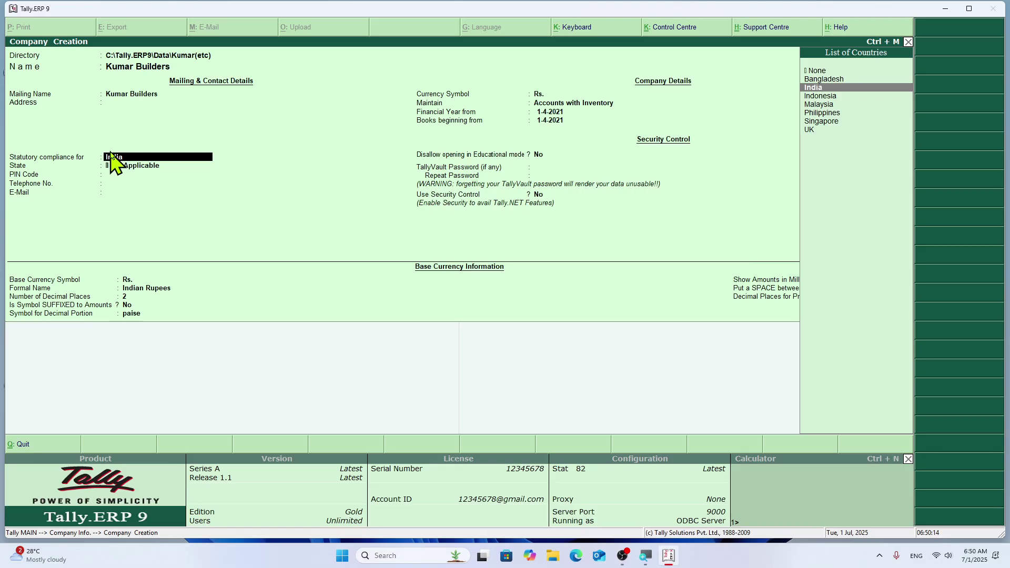
pyautogui.press('Return')
pyautogui.write('B')
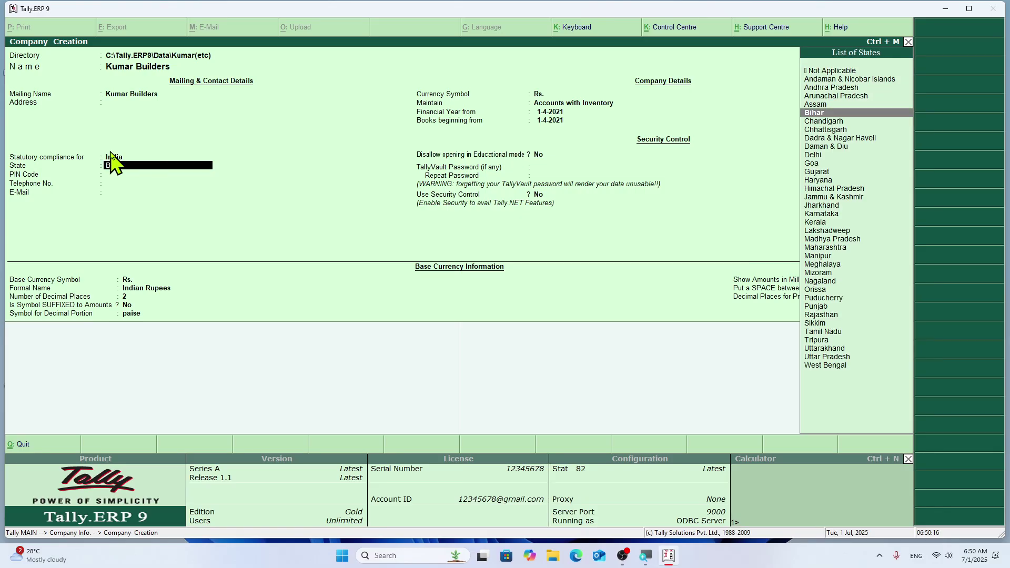
pyautogui.press('Return')
pyautogui.press('Return')
pyautogui.press('Return')
pyautogui.press('Return')
pyautogui.press('Return')
pyautogui.press('Return')
pyautogui.press('Return')
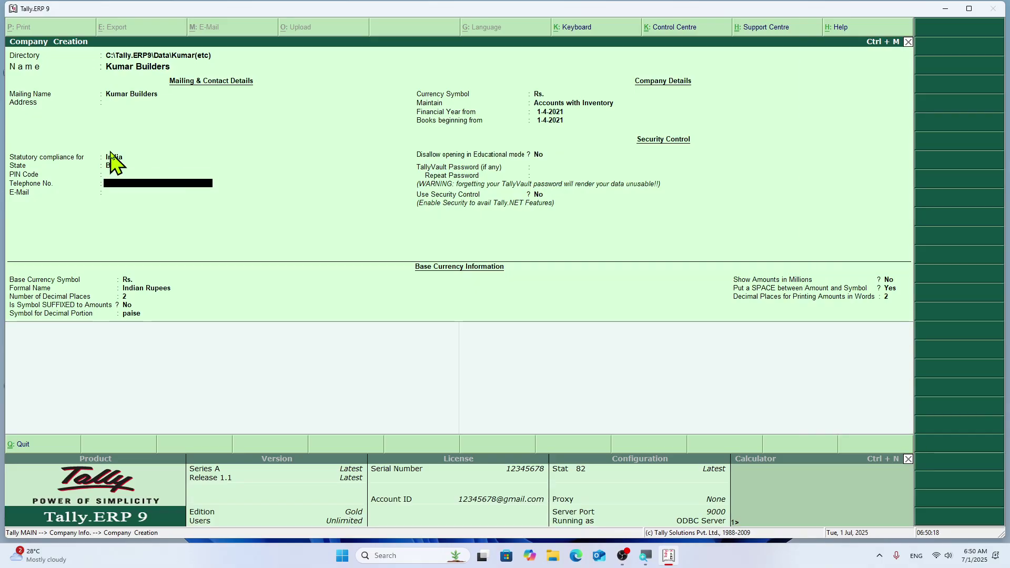
# - Keep Accounts with Inventory and the default year, security and currency settings, and accept the creation of Kumar Builders
pyautogui.press('Return')
pyautogui.press('Return')
pyautogui.press('Return')
pyautogui.press('Return')
pyautogui.press('Return')
pyautogui.press('Return')
pyautogui.press('Return')
pyautogui.press('Return')
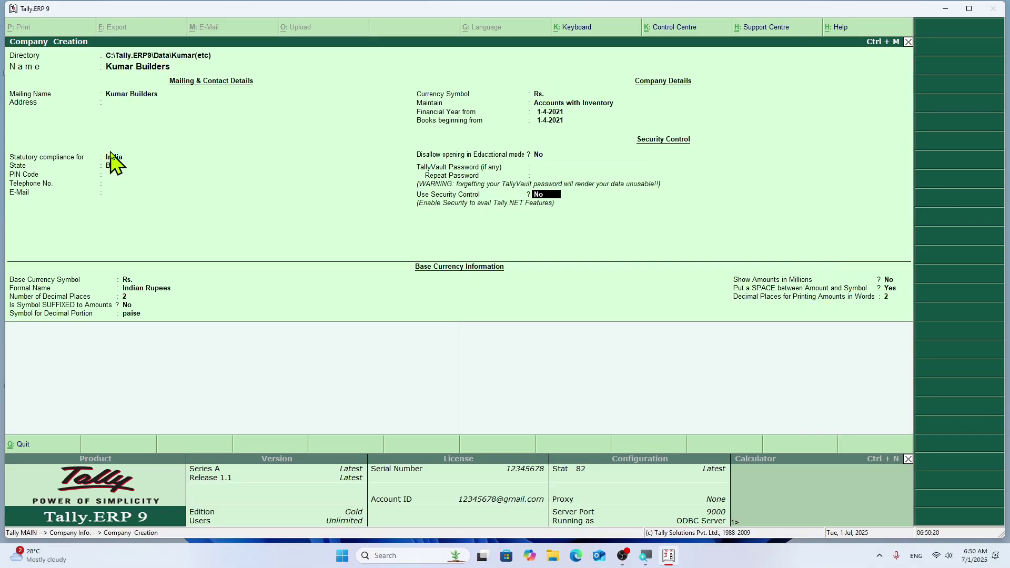
pyautogui.press('Return')
pyautogui.press('Return')
pyautogui.press('Return')
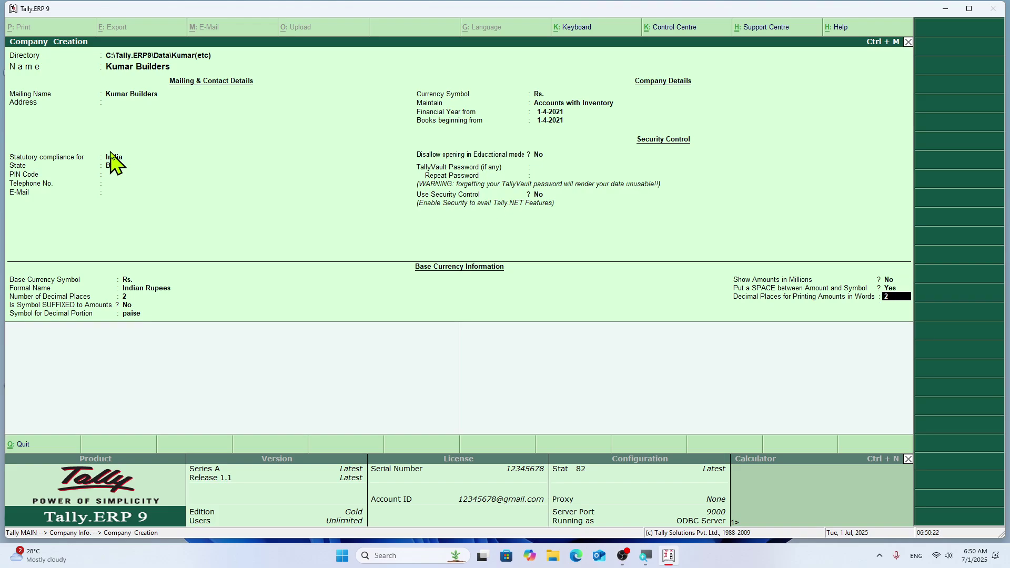
pyautogui.press('Return')
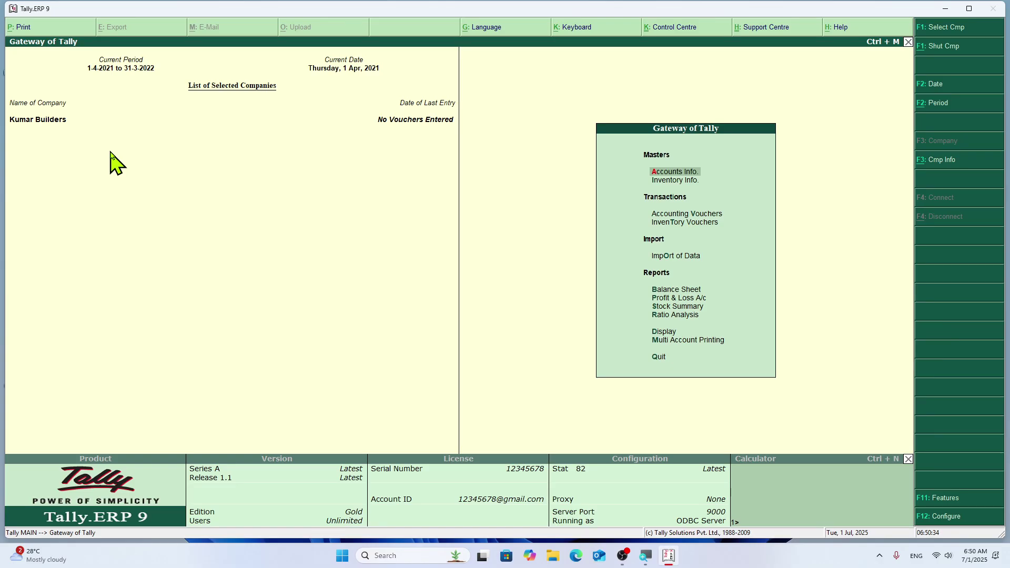
# - Shut Kumar Builders and reopen it from the list of companies, twice in a row
pyautogui.hotkey('alt', 'F1')
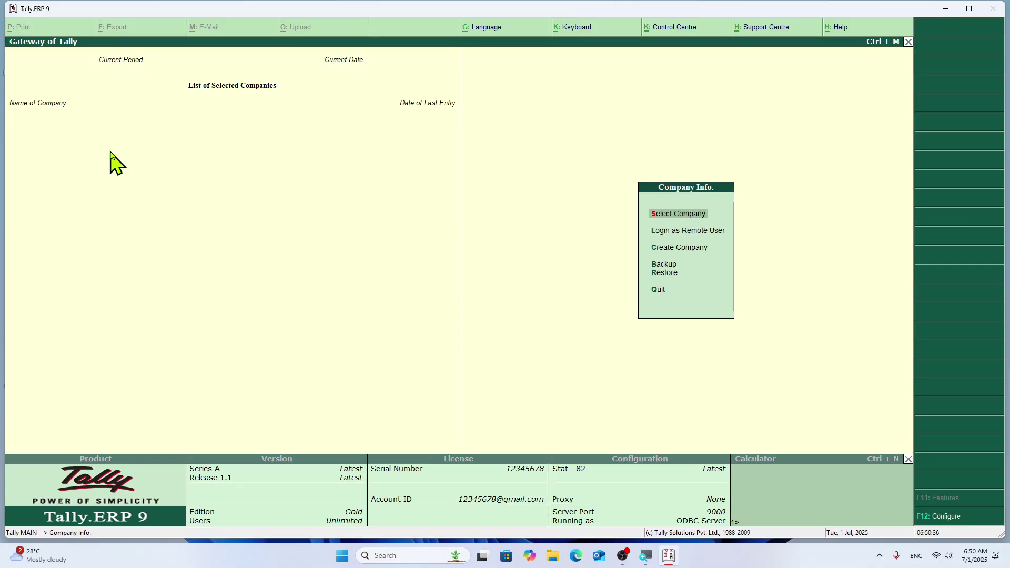
pyautogui.press('Return')
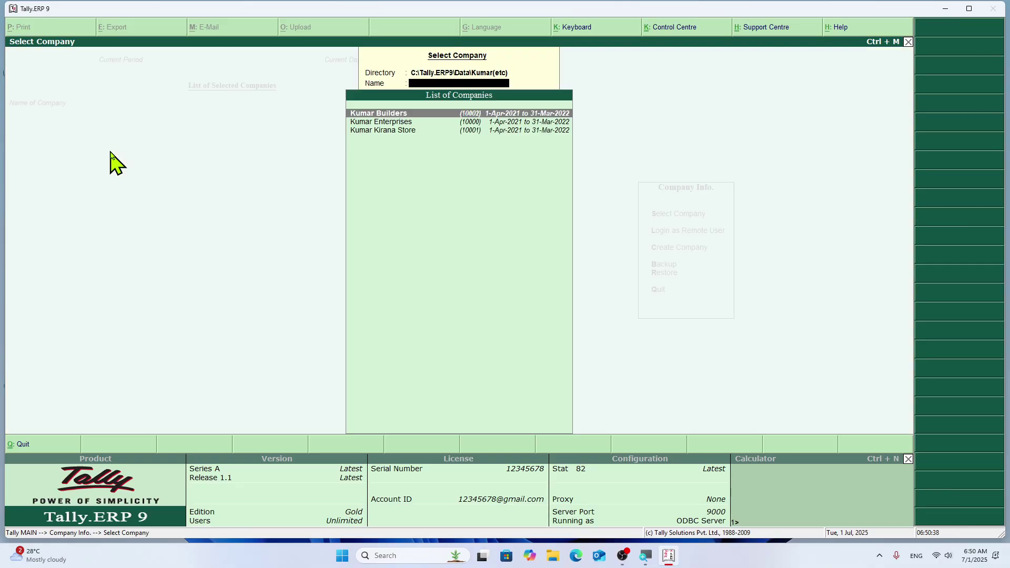
pyautogui.press('Return')
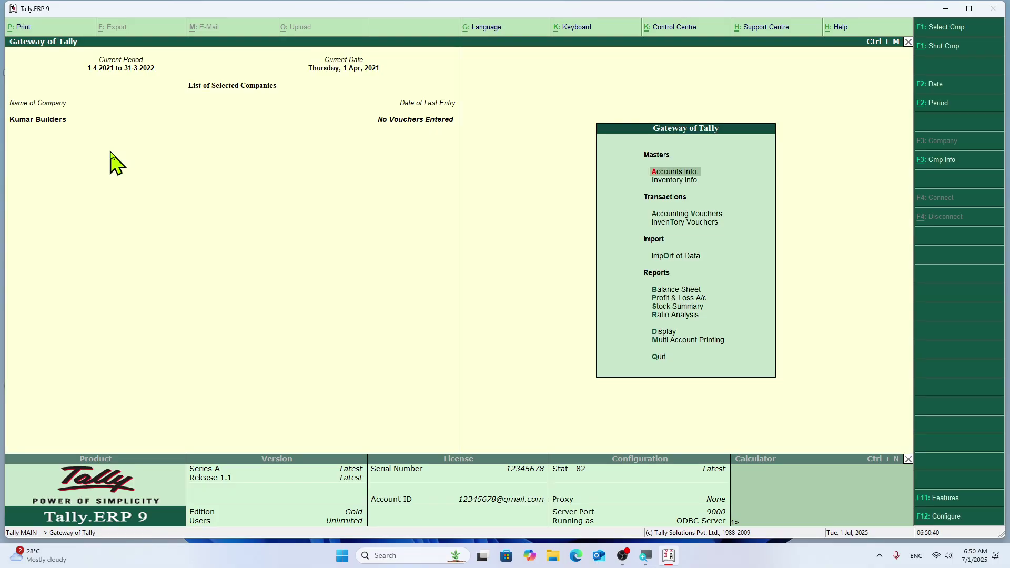
pyautogui.hotkey('alt', 'F1')
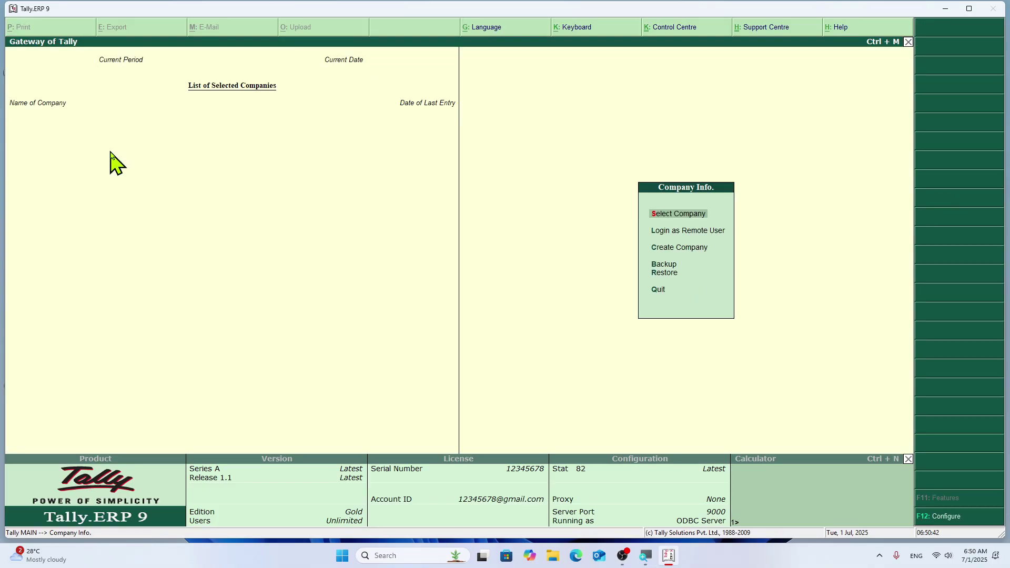
pyautogui.press('Return')
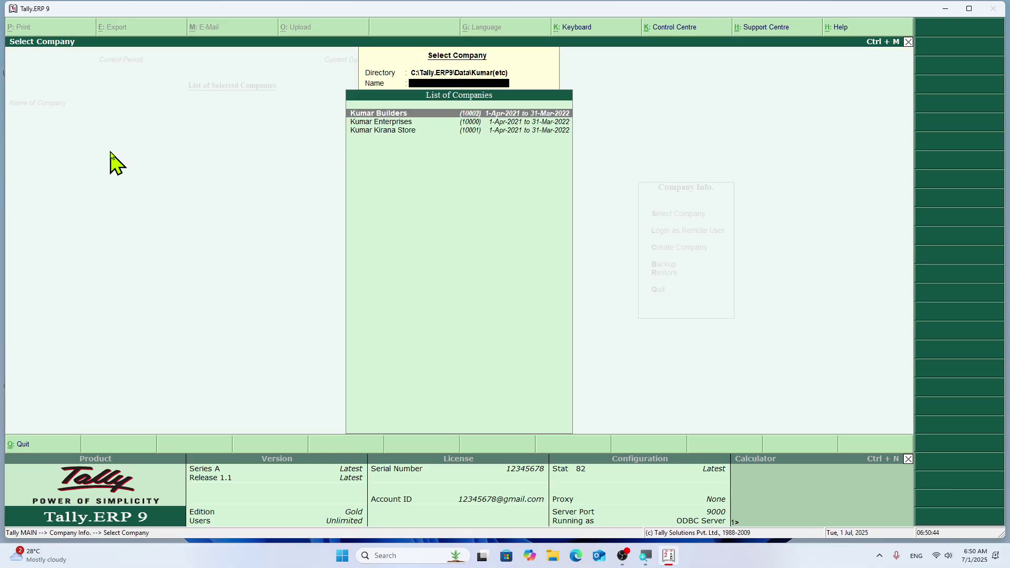
pyautogui.press('Return')
# - Shut Kumar Builders and open Kumar Enterprises from the list of companies
pyautogui.hotkey('alt', 'F1')
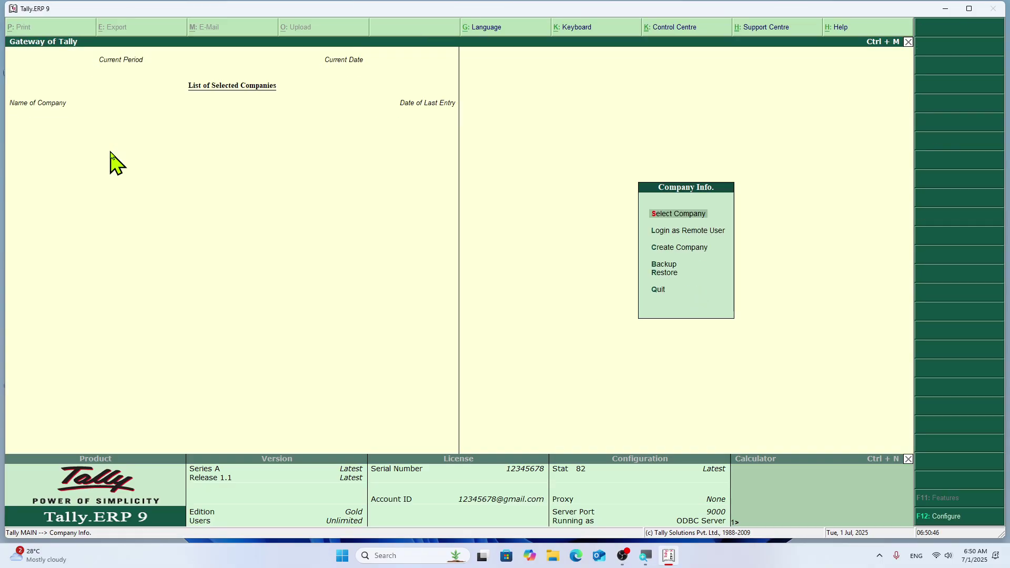
pyautogui.press('Return')
pyautogui.press('Down')
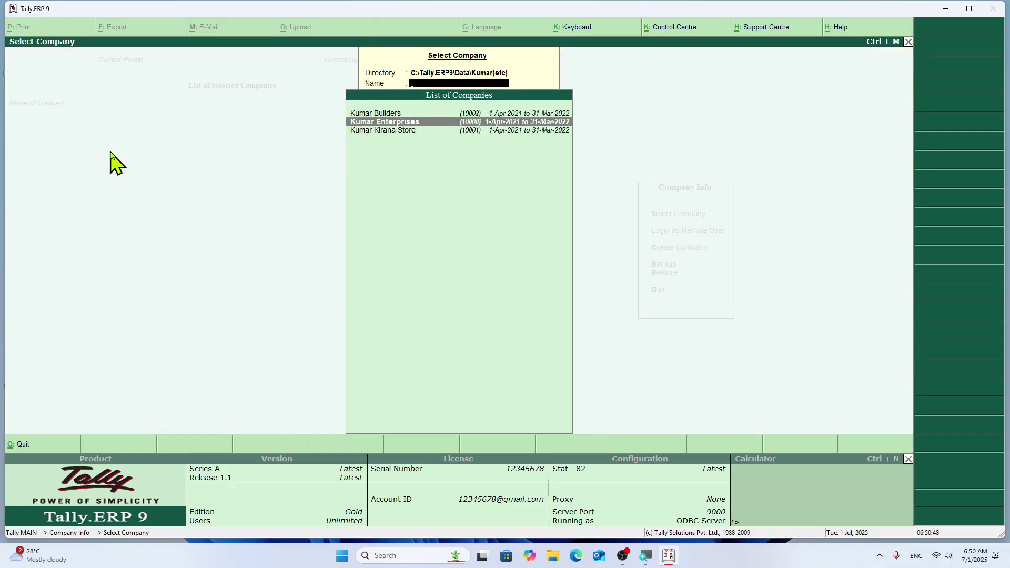
pyautogui.press('Return')
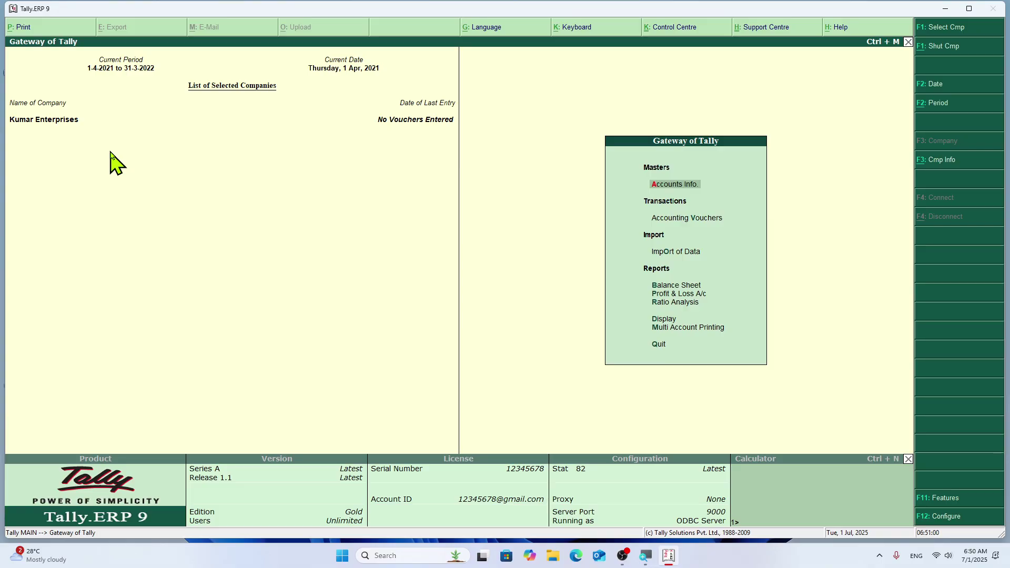
# - Examine the company management options available while Kumar Enterprises is open, from selecting a company down to altering one
pyautogui.hotkey('alt', 'F3')
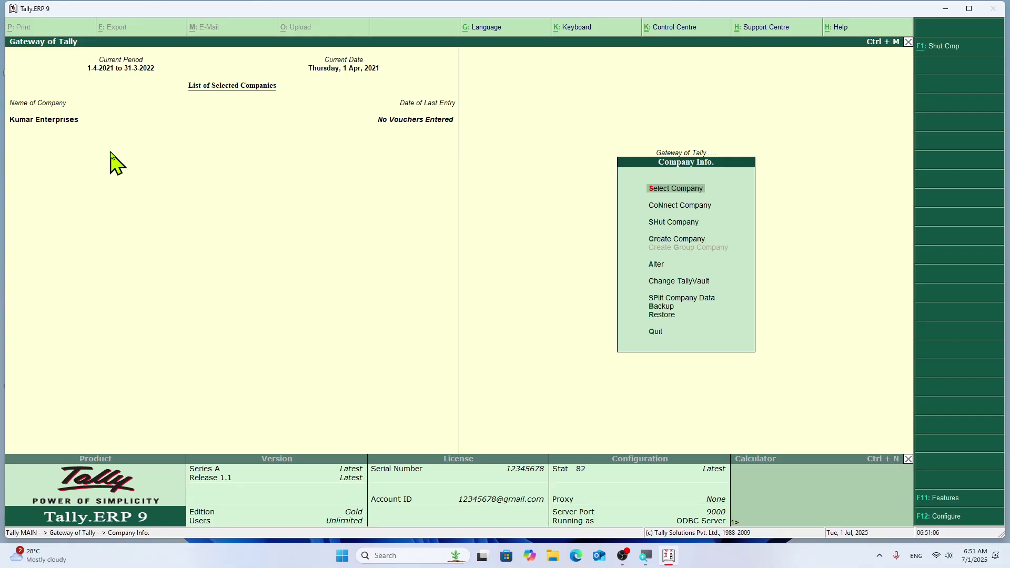
pyautogui.press('Down')
pyautogui.press('Down')
pyautogui.press('Down')
pyautogui.press('Down')
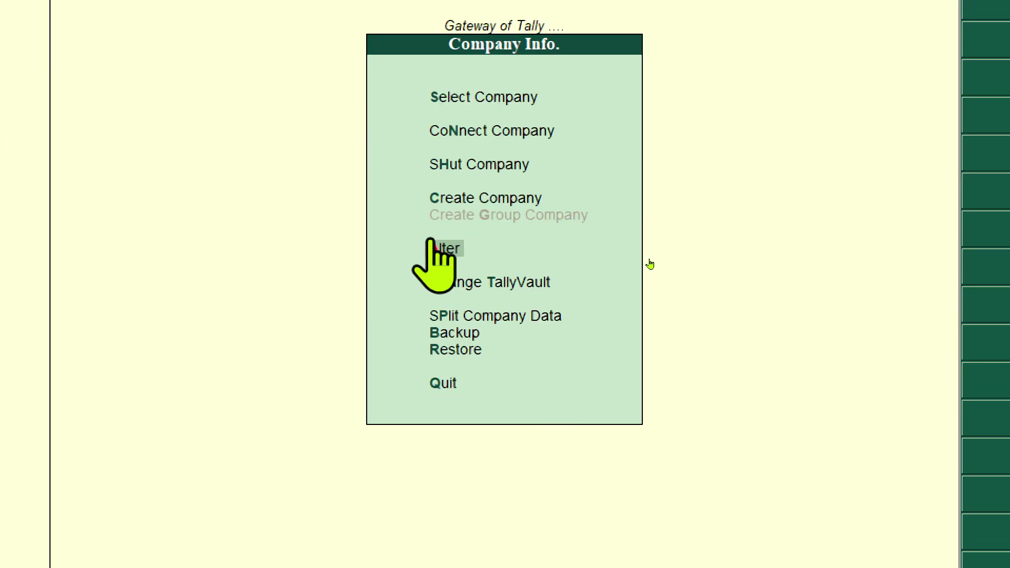
pyautogui.press('Up')
pyautogui.press('Up')
pyautogui.press('Up')
pyautogui.press('Up')
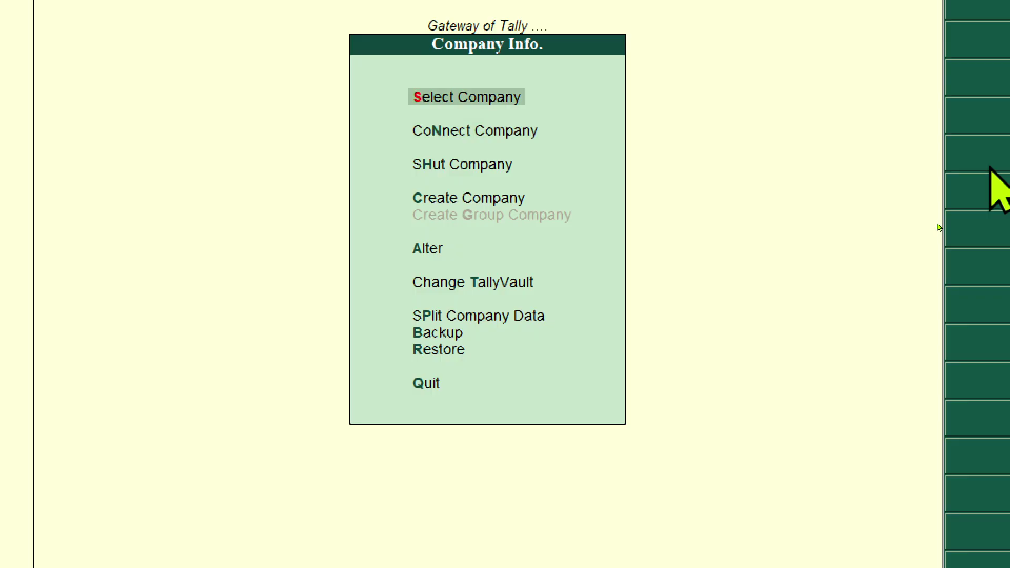
# - Open Kumar Enterprises for alteration to view its details, and leave it without saving, returning to the Gateway of Tally
pyautogui.press('Down')
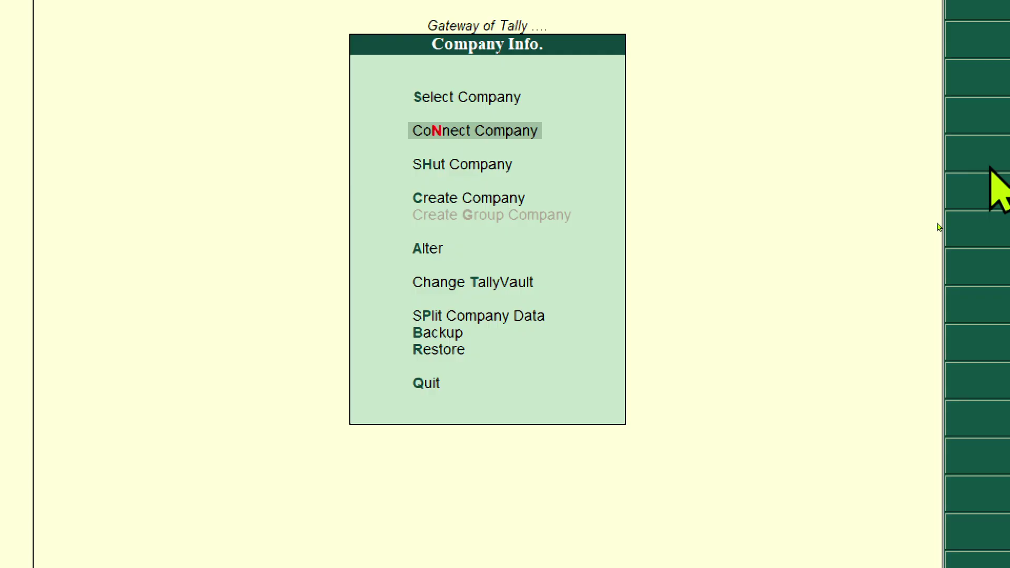
pyautogui.press('Down')
pyautogui.press('Down')
pyautogui.press('Down')
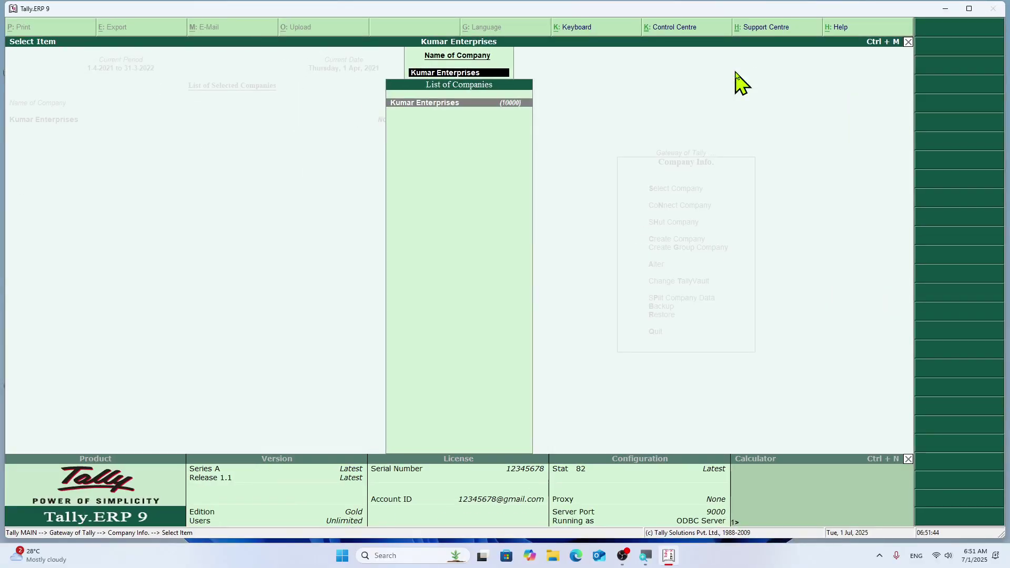
pyautogui.press('Return')
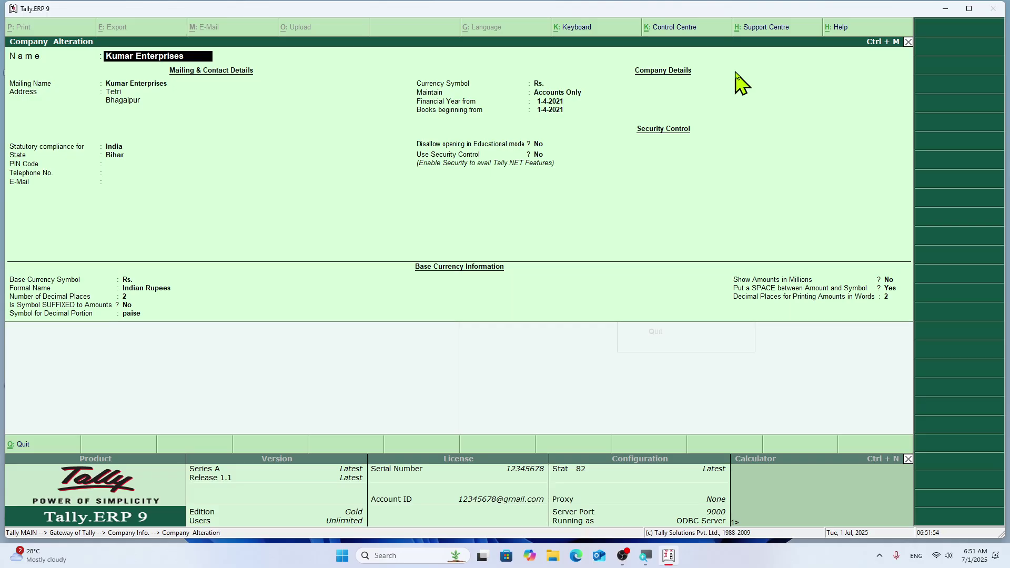
pyautogui.press('Escape')
pyautogui.press('y')
pyautogui.press('s')
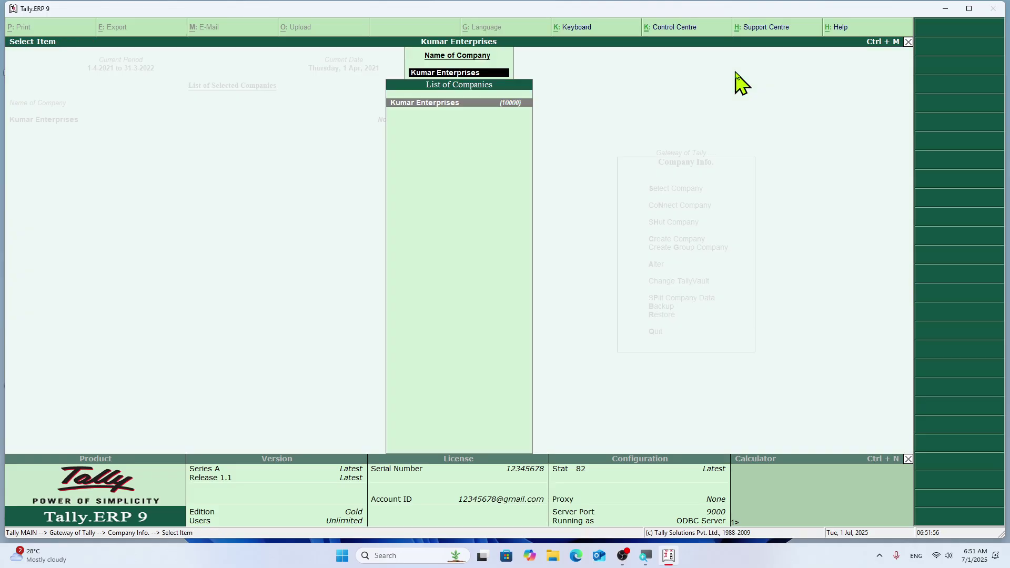
pyautogui.press('Return')
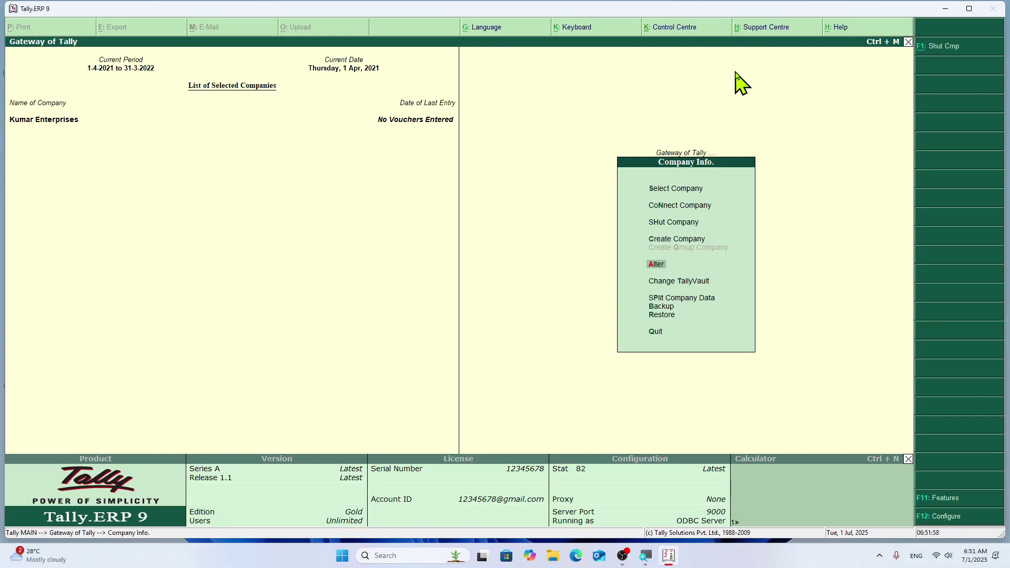
pyautogui.press('s')
pyautogui.press('Escape')
pyautogui.press('Escape')
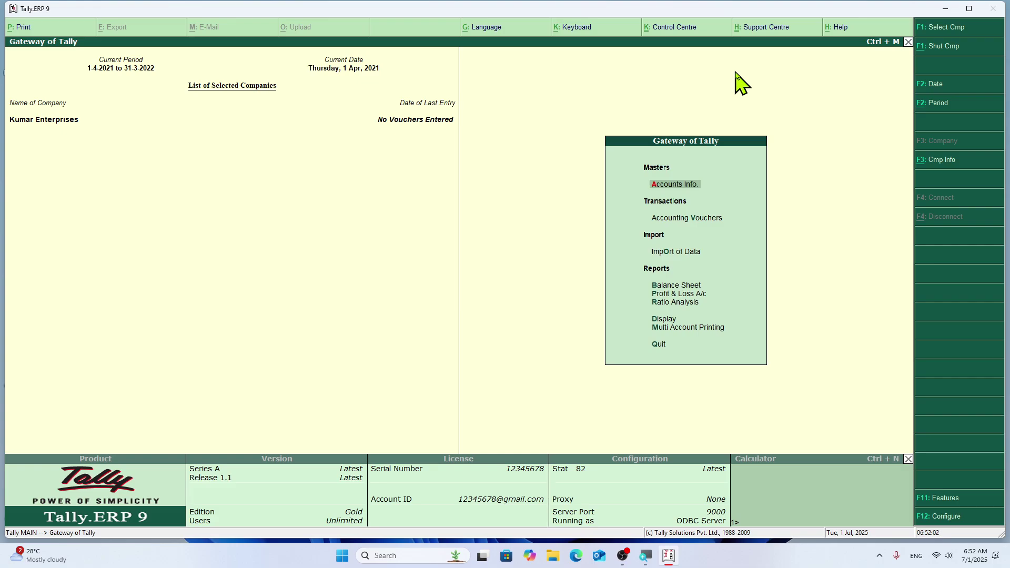
# - Shut Kumar Enterprises and open Kumar Builders from the list of companies
pyautogui.hotkey('alt', 'F1')
pyautogui.press('Return')
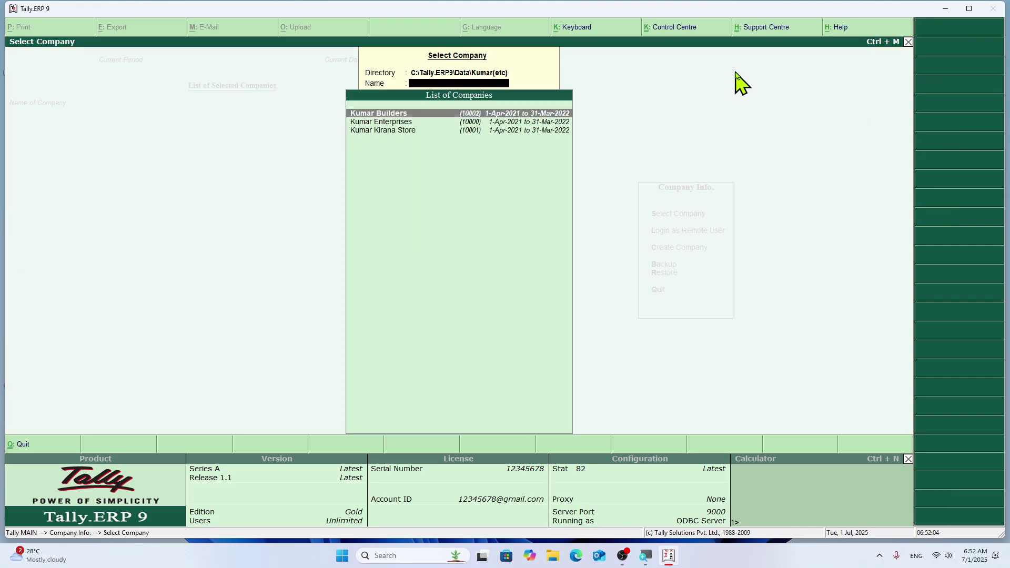
pyautogui.press('Down')
pyautogui.press('Up')
pyautogui.press('Return')
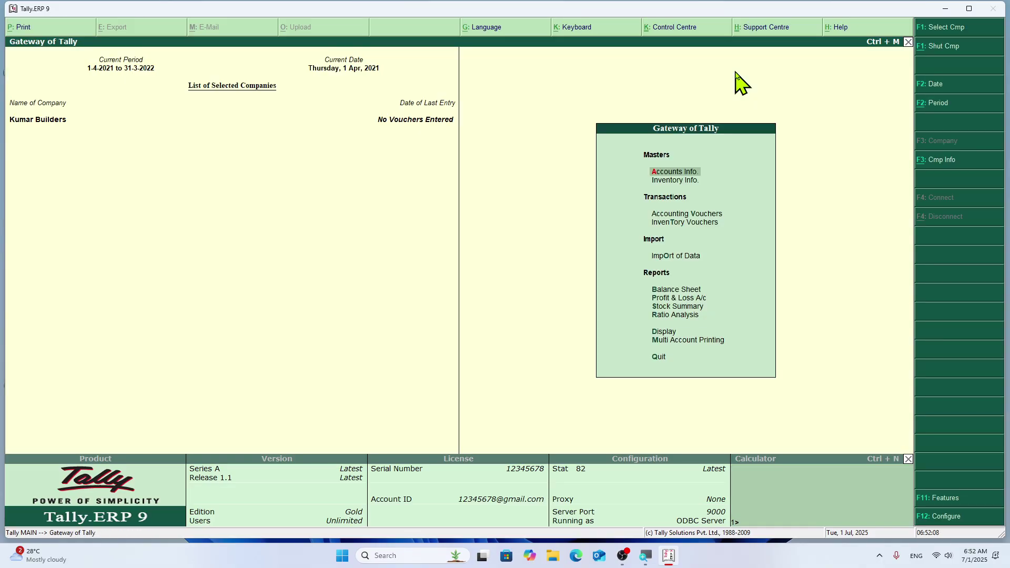
# - Open Kumar Builders for alteration and fill in its address on two lines, the town and the district
pyautogui.hotkey('alt', 'F3')
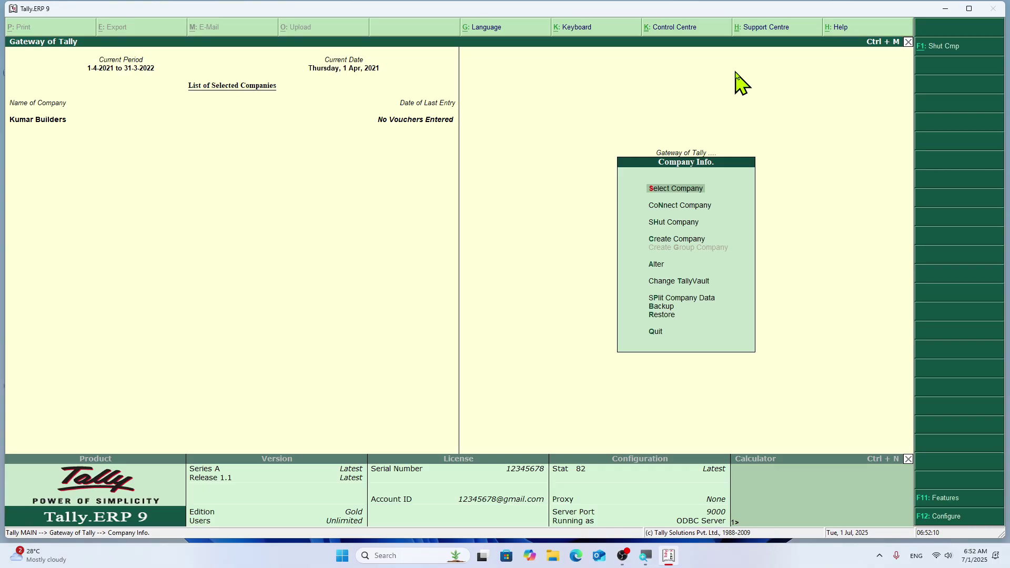
pyautogui.press('Return')
pyautogui.press('Return')
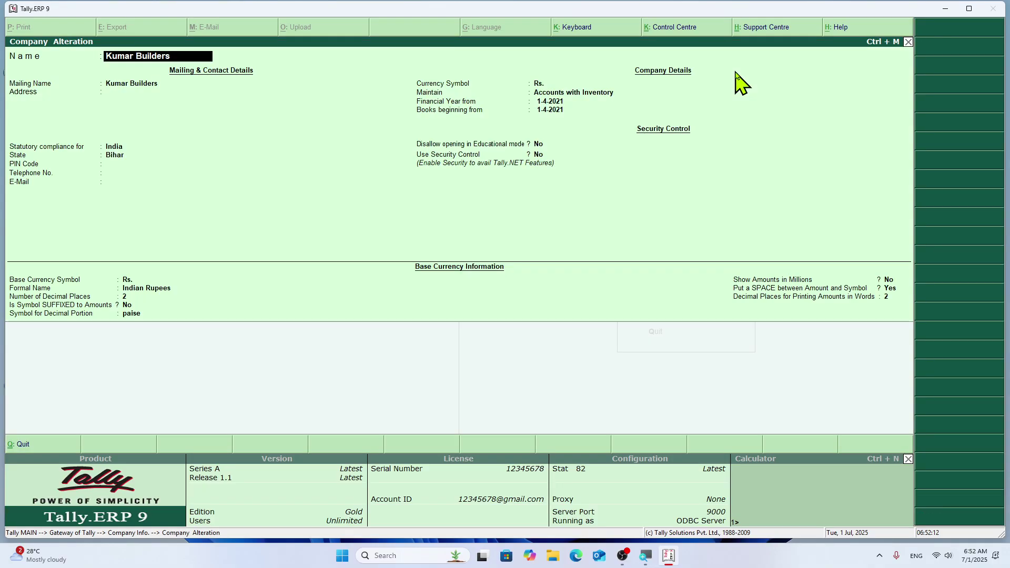
pyautogui.press('Return')
pyautogui.press('Return')
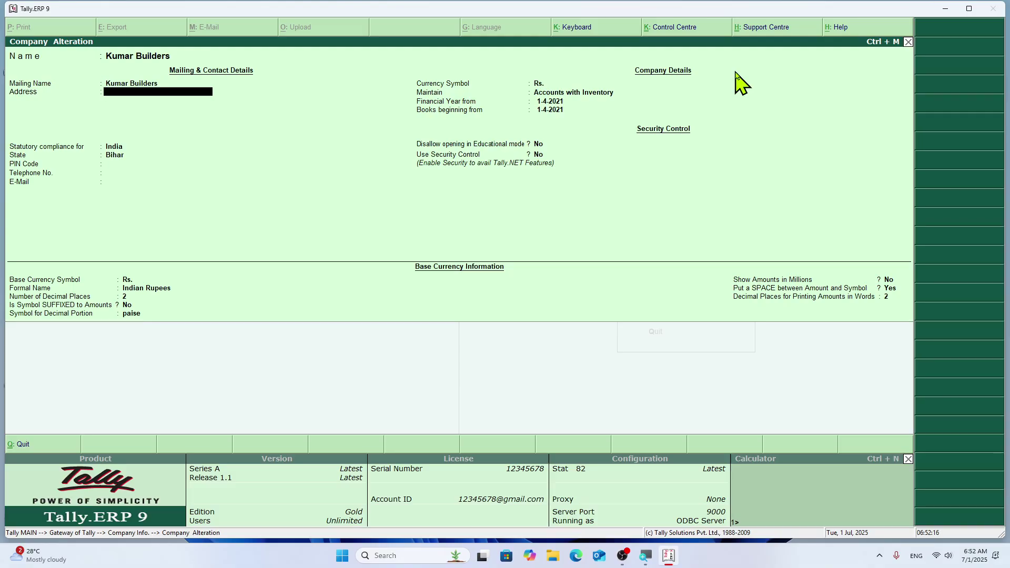
pyautogui.write('Naugachia')
pyautogui.press('Return')
pyautogui.write('Bhagalpur')
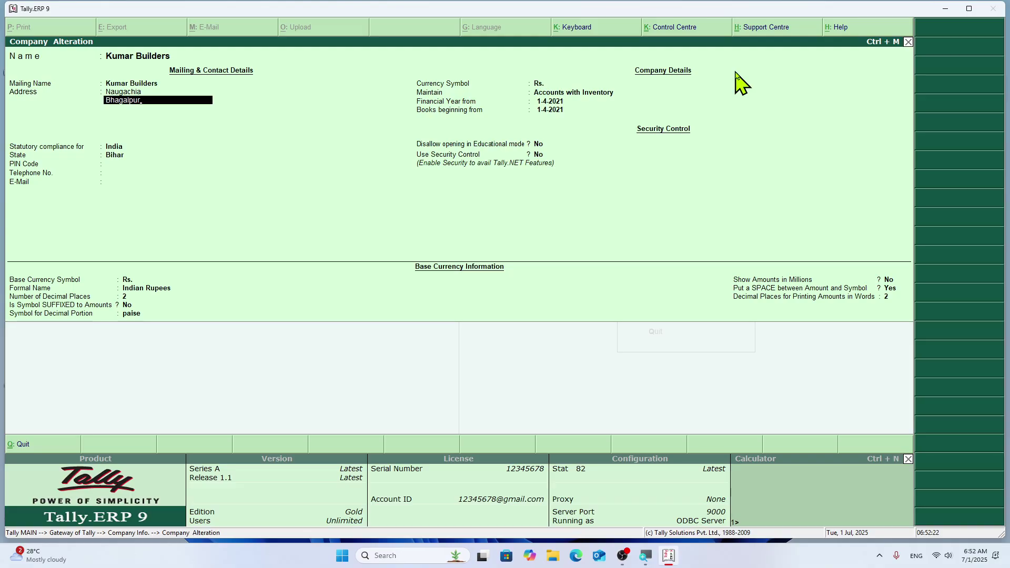
# - Keep the remaining contact, accounting, security and currency settings of Kumar Builders, and decline accepting the alteration to return to the company name
pyautogui.press('Return')
pyautogui.press('Return')
pyautogui.press('Return')
pyautogui.press('Return')
pyautogui.press('Return')
pyautogui.press('Return')
pyautogui.press('Return')
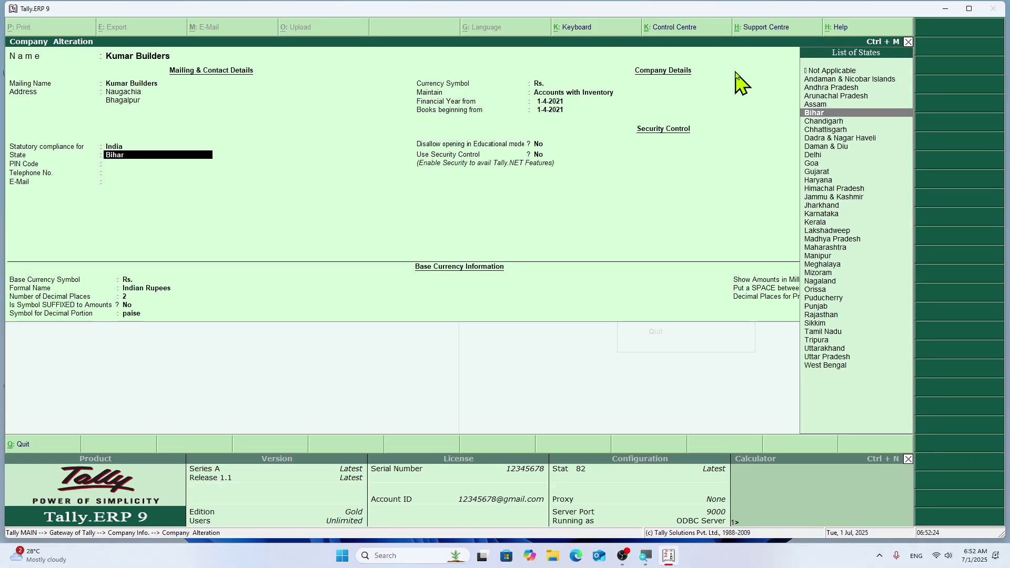
pyautogui.press('Return')
pyautogui.press('Return')
pyautogui.press('Return')
pyautogui.press('Return')
pyautogui.press('Return')
pyautogui.press('Return')
pyautogui.press('Return')
pyautogui.press('Return')
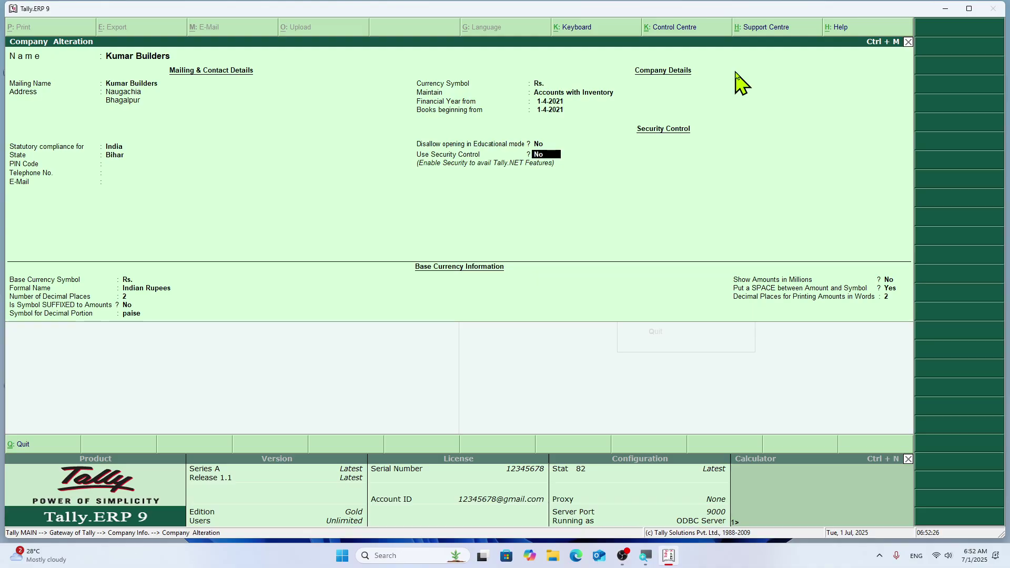
pyautogui.press('Return')
pyautogui.press('Return')
pyautogui.press('Return')
pyautogui.press('Return')
pyautogui.press('Return')
pyautogui.press('Return')
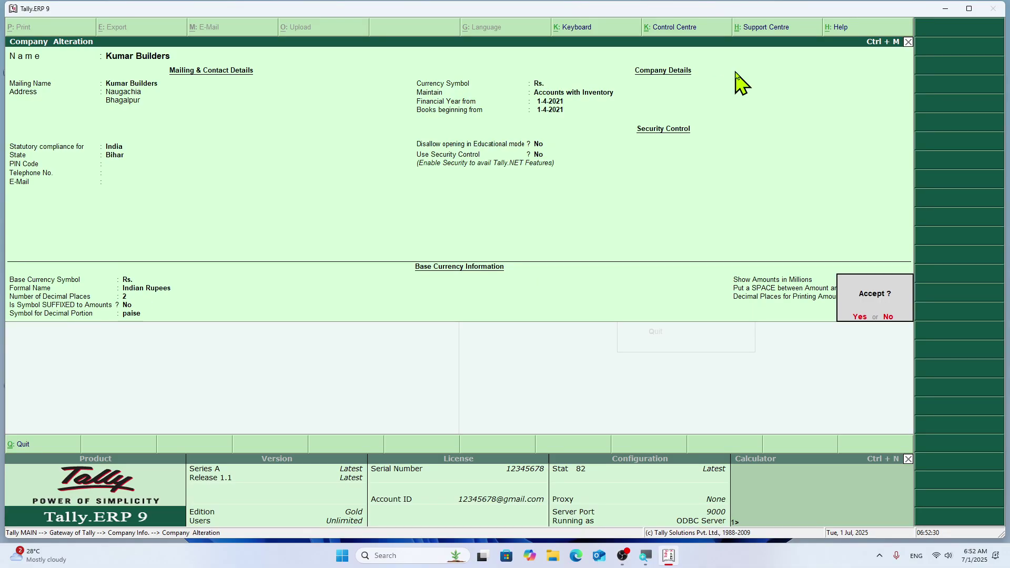
pyautogui.press('n')
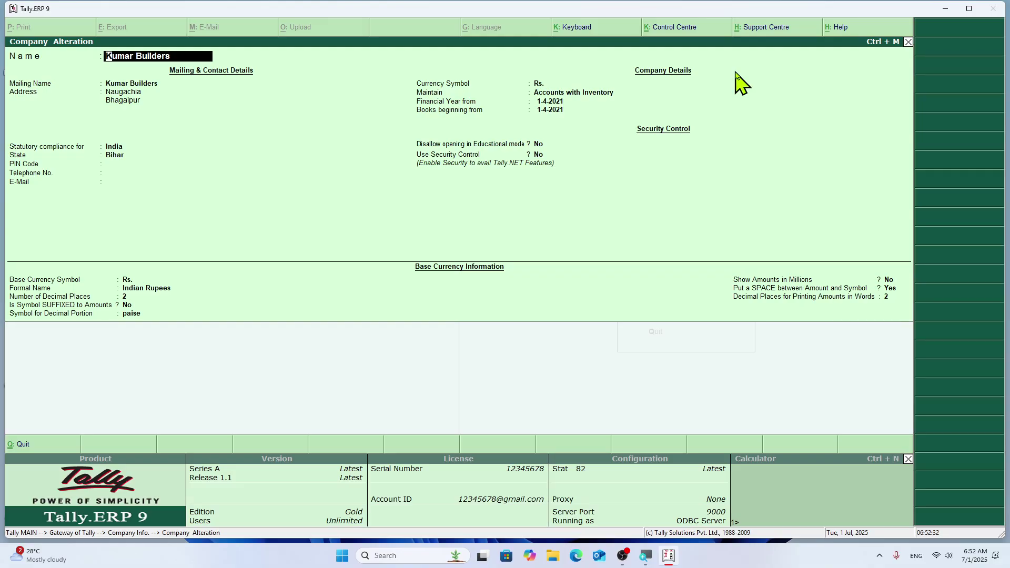
# - Go through the name and address of Kumar Builders and leave the company alteration, returning to the Gateway of Tally
pyautogui.press('Return')
pyautogui.press('Return')
pyautogui.press('Return')
pyautogui.press('Return')
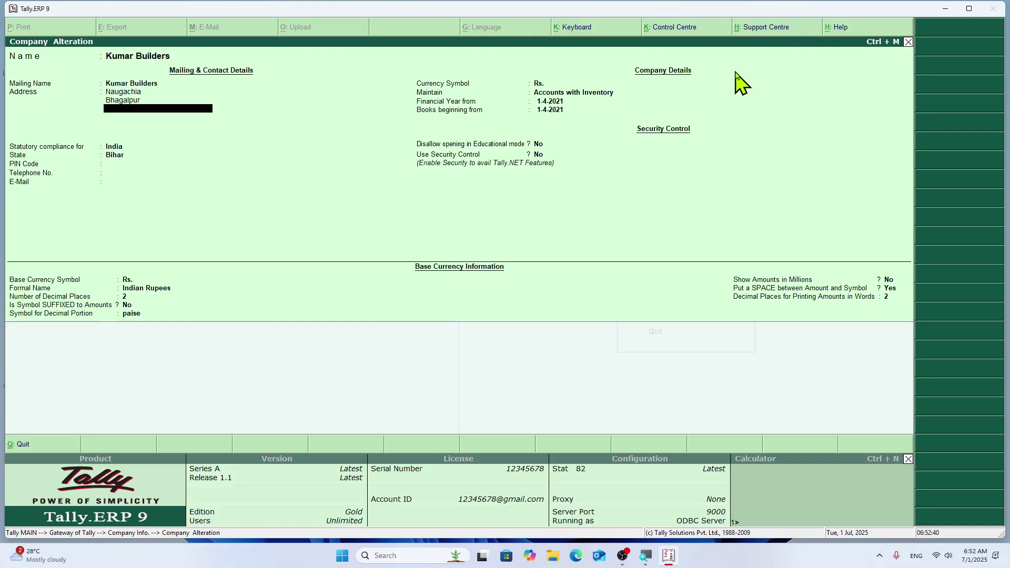
pyautogui.press('Escape')
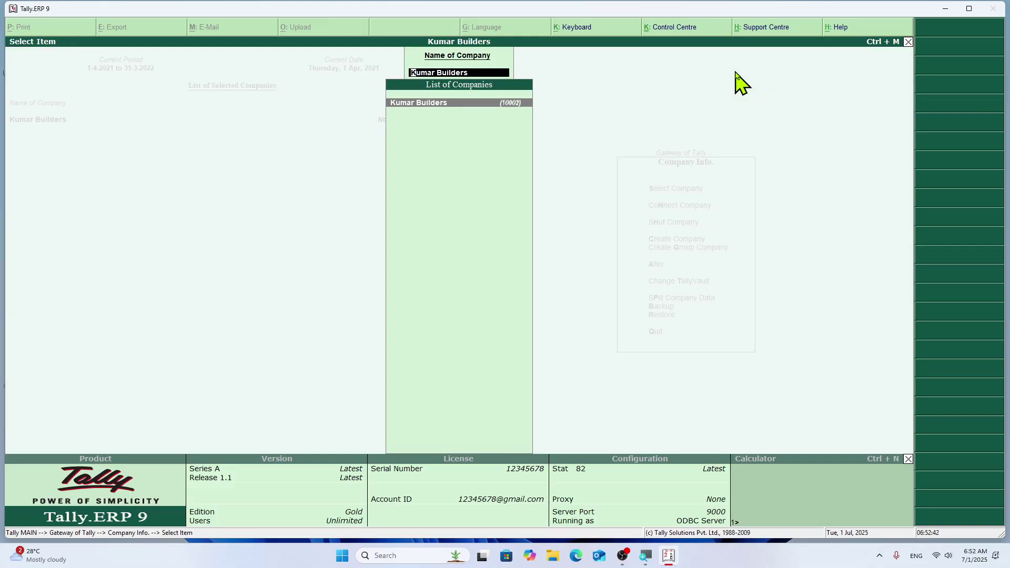
pyautogui.press('Escape')
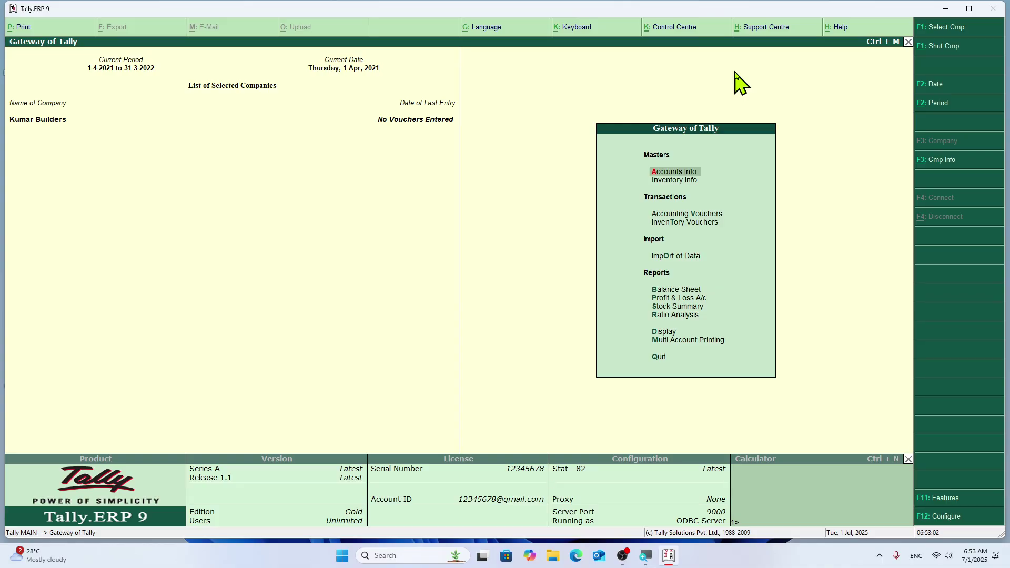
# - Open Kumar Builders for alteration and delete the company, confirming the deletion
pyautogui.hotkey('alt', 'F3')
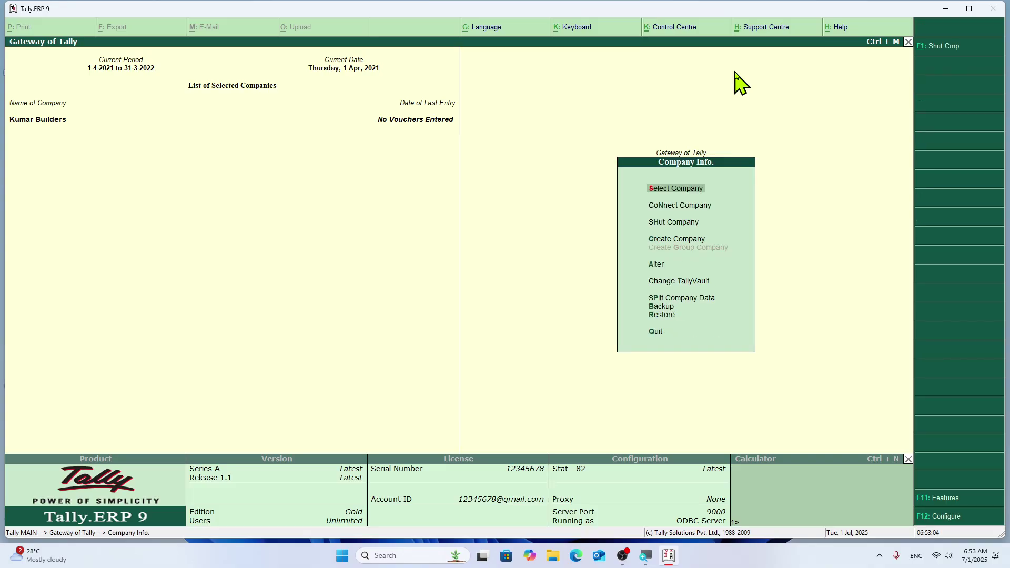
pyautogui.press('Return')
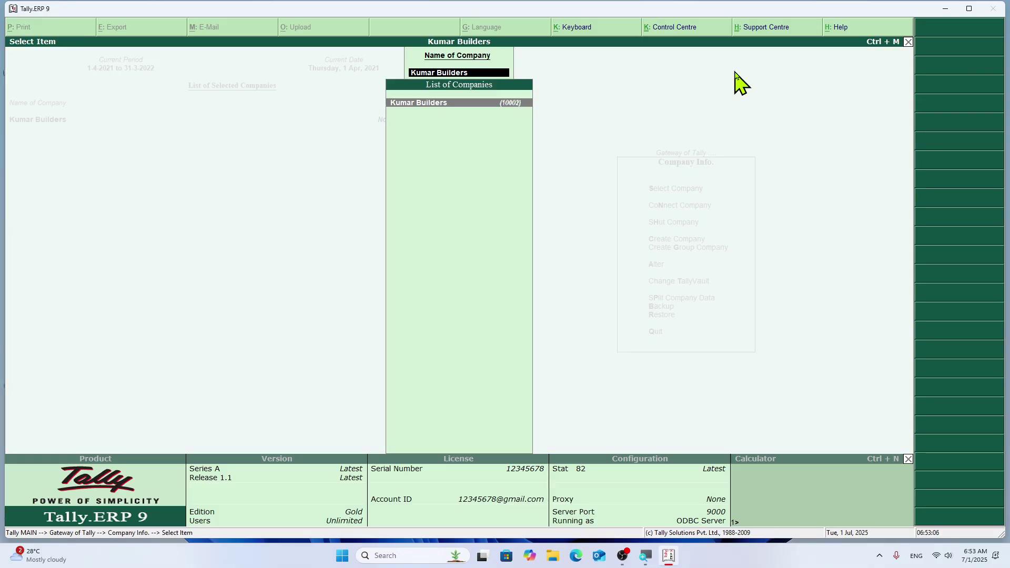
pyautogui.press('Return')
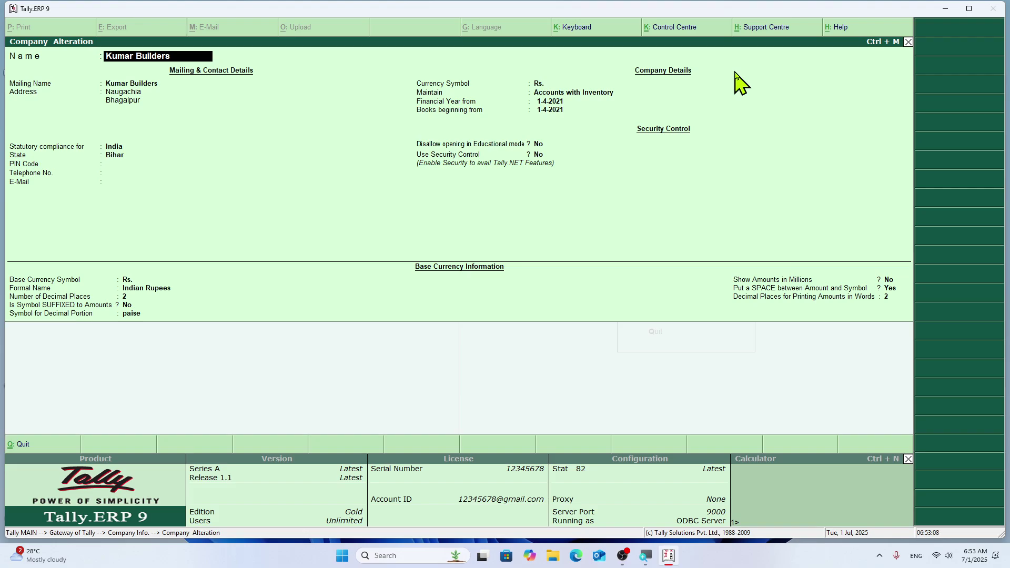
pyautogui.hotkey('alt', 'd')
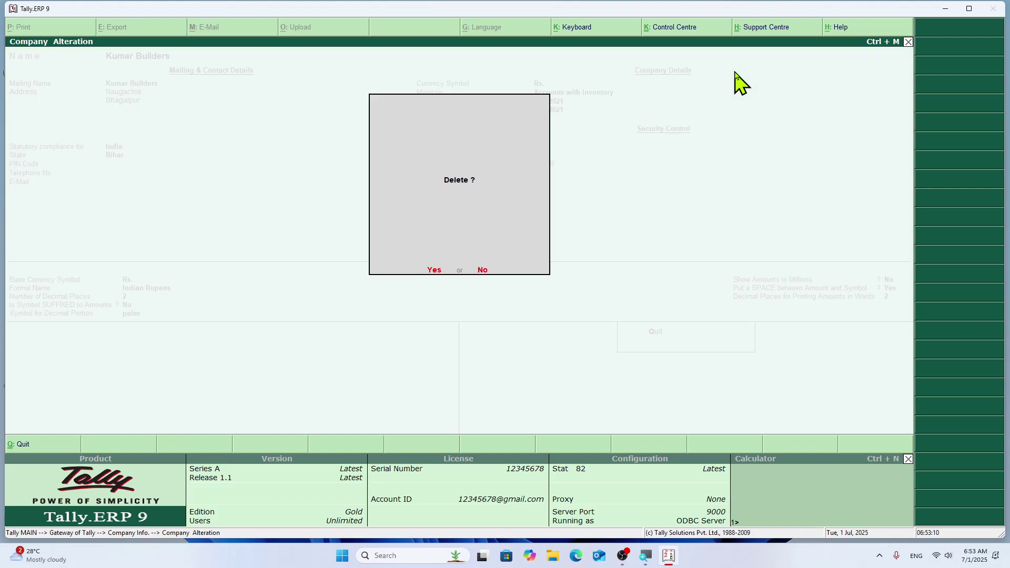
pyautogui.press('y')
pyautogui.press('y')
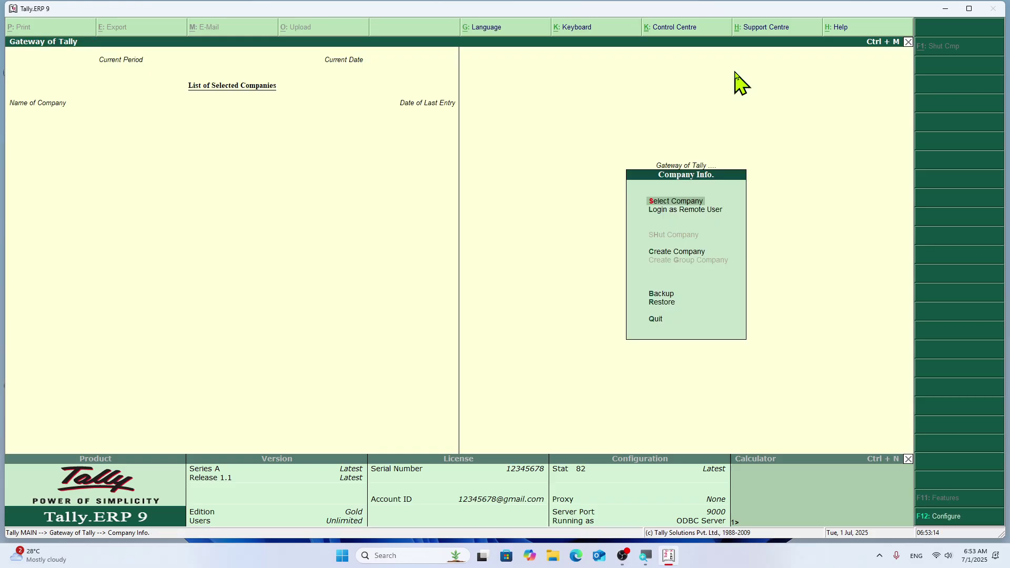
# - Open Kumar Enterprises from the list of companies and return to the Gateway of Tally
pyautogui.press('Return')
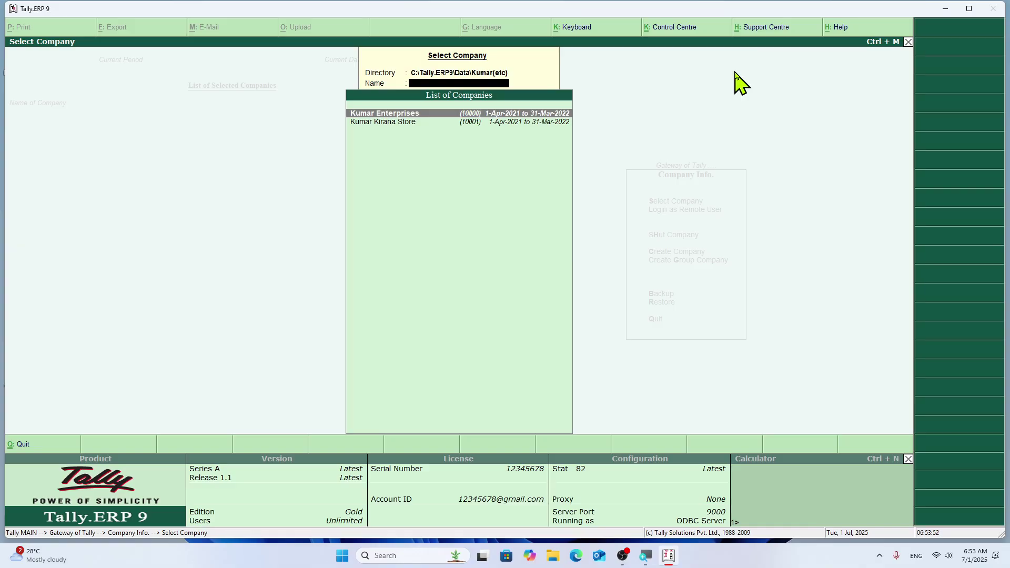
pyautogui.press('Return')
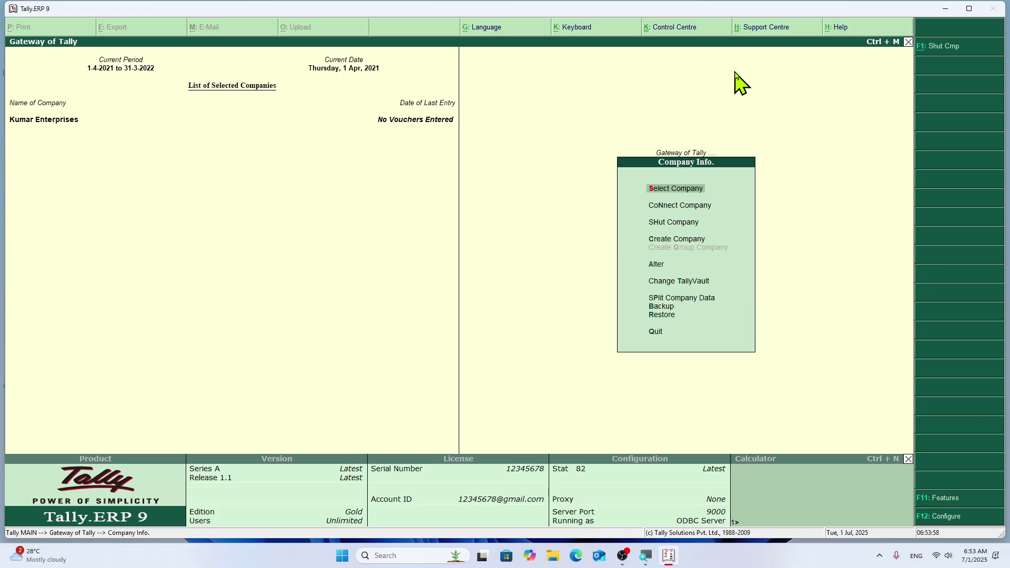
pyautogui.press('Escape')
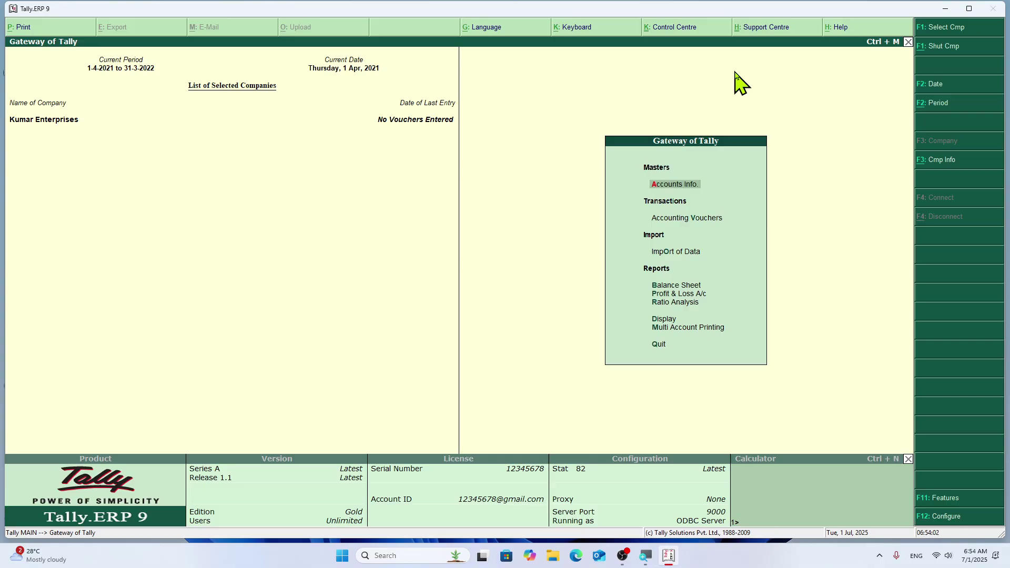
pyautogui.press('Return')
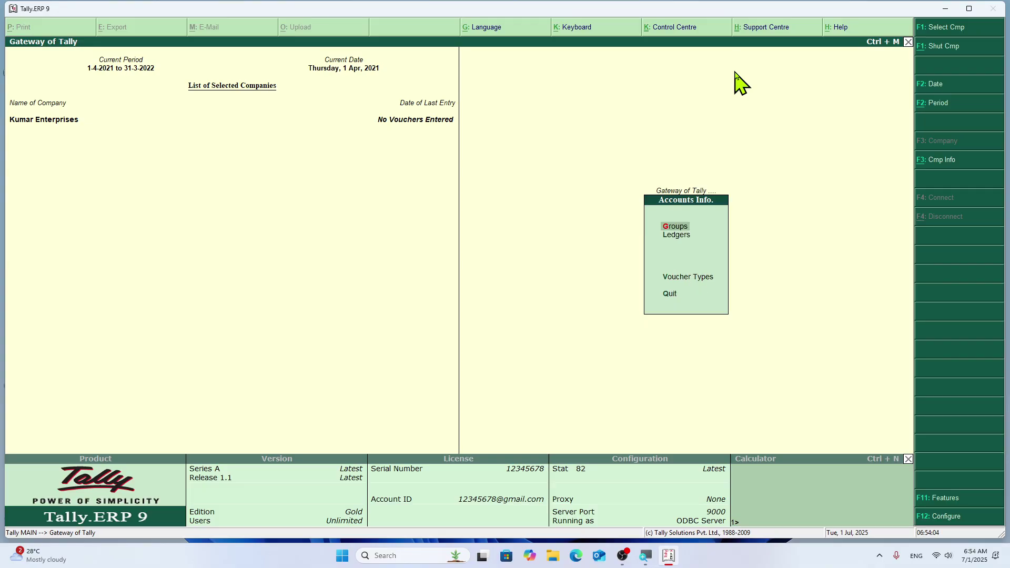
pyautogui.press('Down')
pyautogui.press('Return')
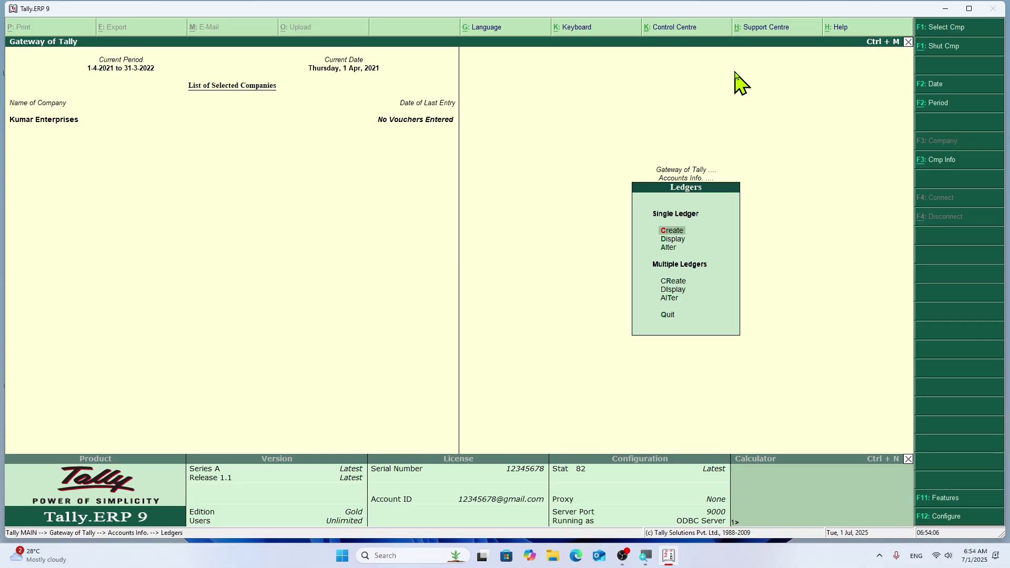
pyautogui.press('Return')
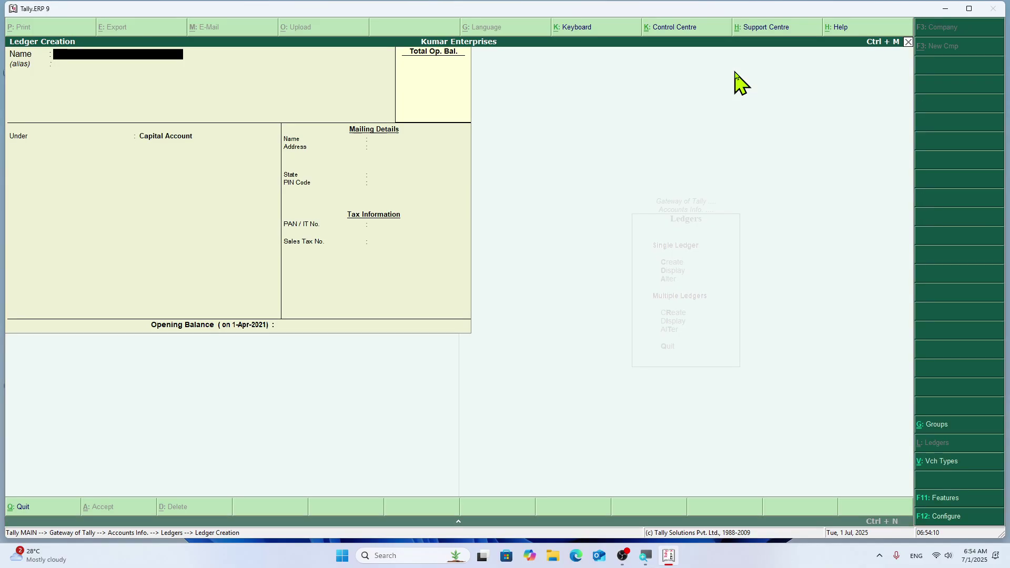
pyautogui.press('Escape')
pyautogui.press('y')
pyautogui.press('Escape')
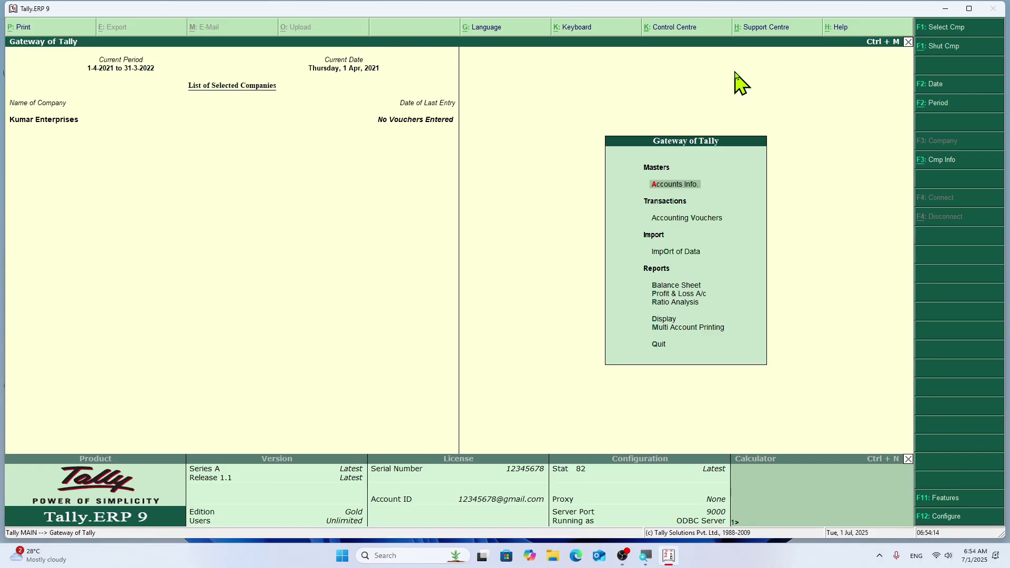
# - Start creating a single ledger in Kumar Enterprises, naming it with the first customer's name followed by A/c and leaving the alias blank
pyautogui.press('Return')
pyautogui.press('Down')
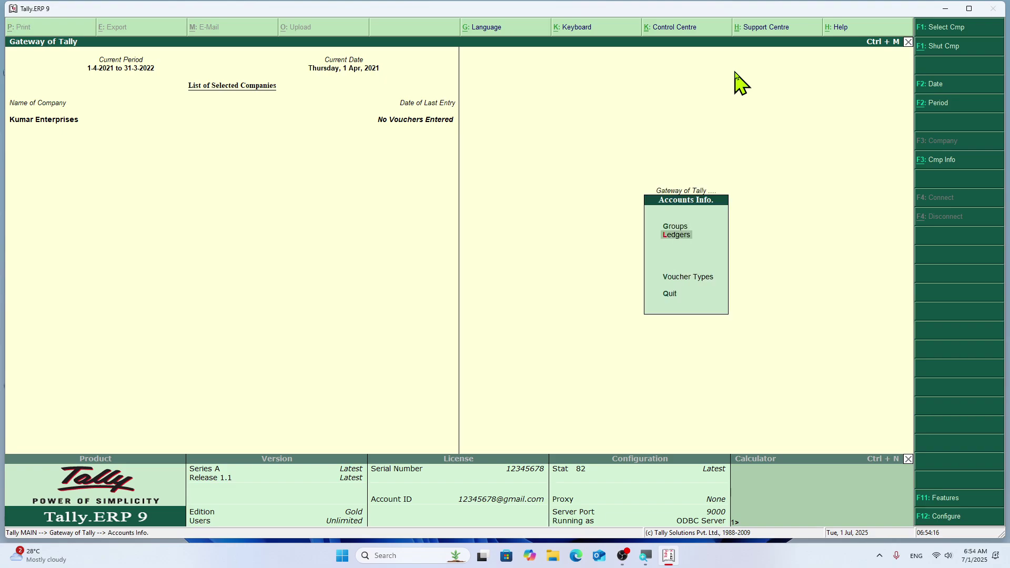
pyautogui.press('Return')
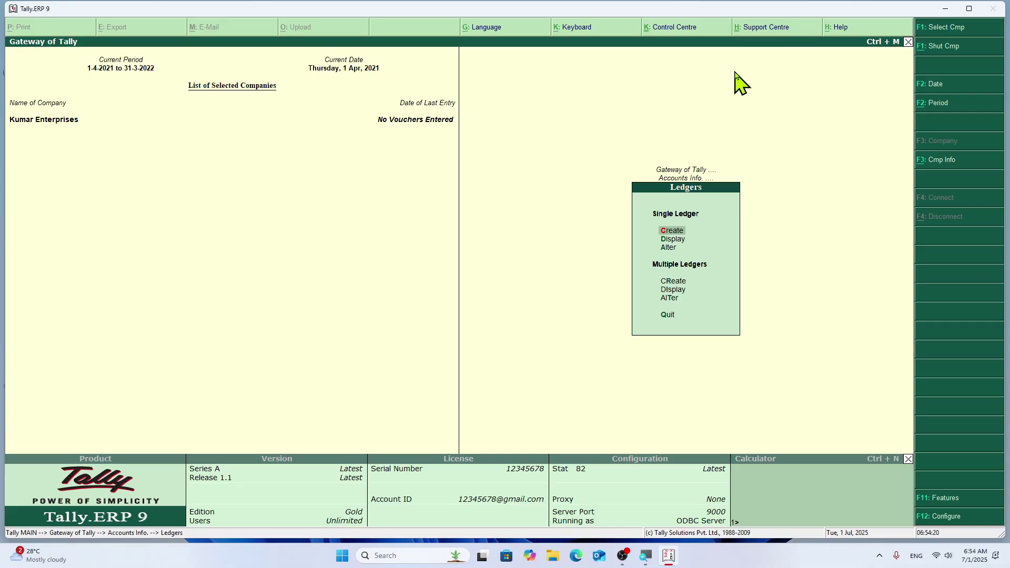
pyautogui.press('Return')
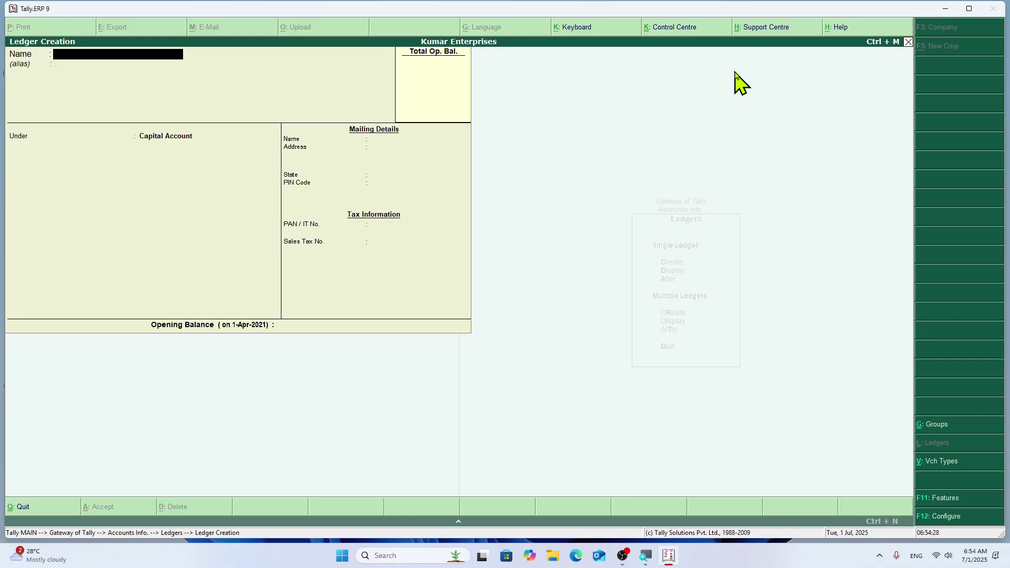
pyautogui.write("Mukesh's A/c")
pyautogui.press('Return')
pyautogui.press('Return')
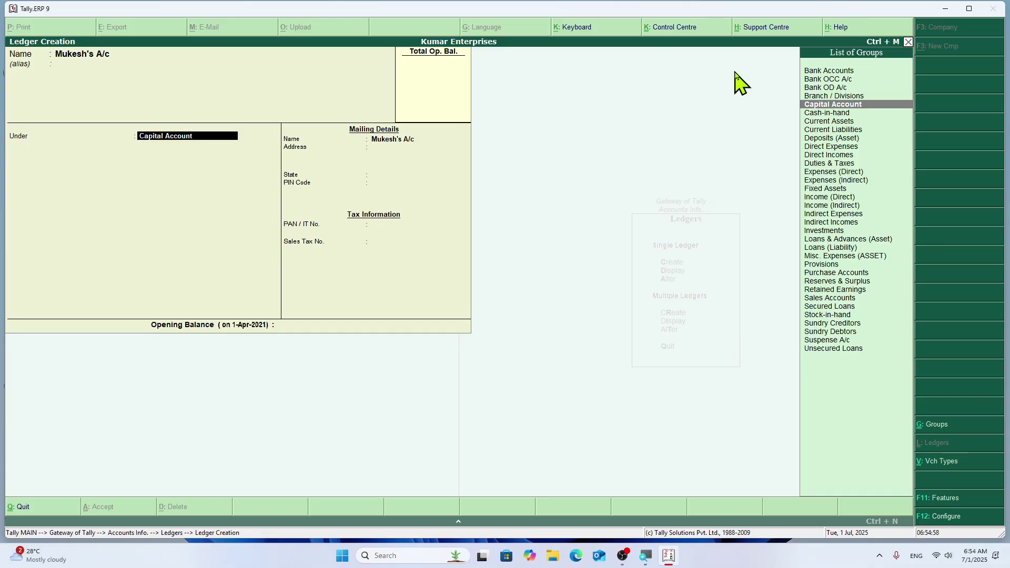
# - Start a new group from the ledger's parent group field and name it Bhawanipur Sundry Debtors, without an alias
pyautogui.write('S')
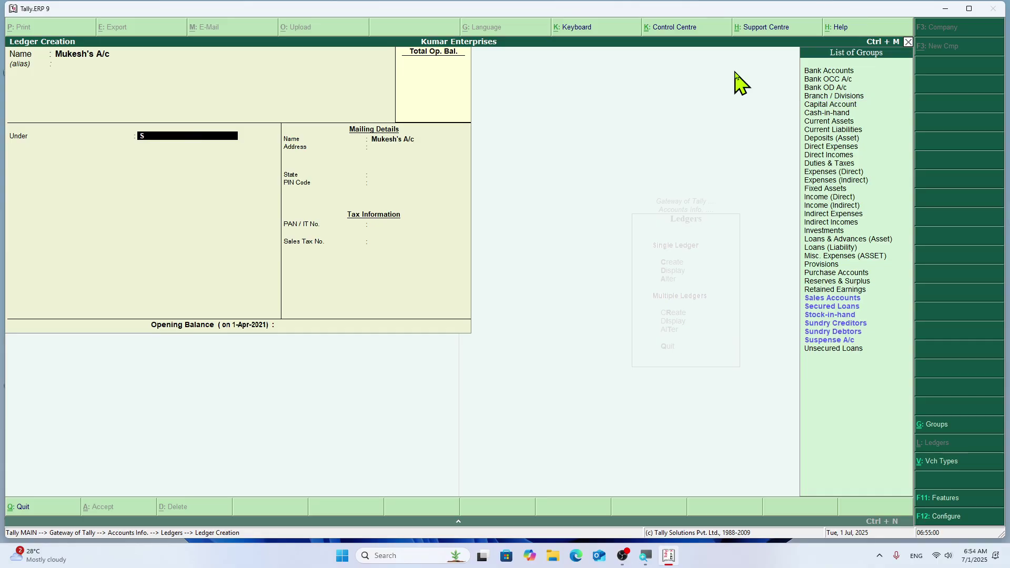
pyautogui.press('Down')
pyautogui.press('Down')
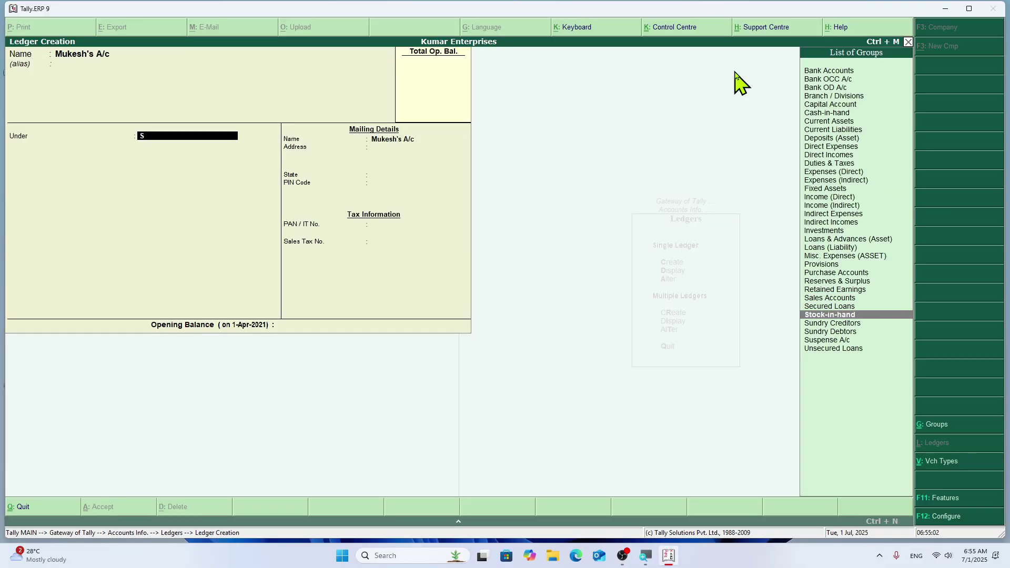
pyautogui.press('Down')
pyautogui.press('Down')
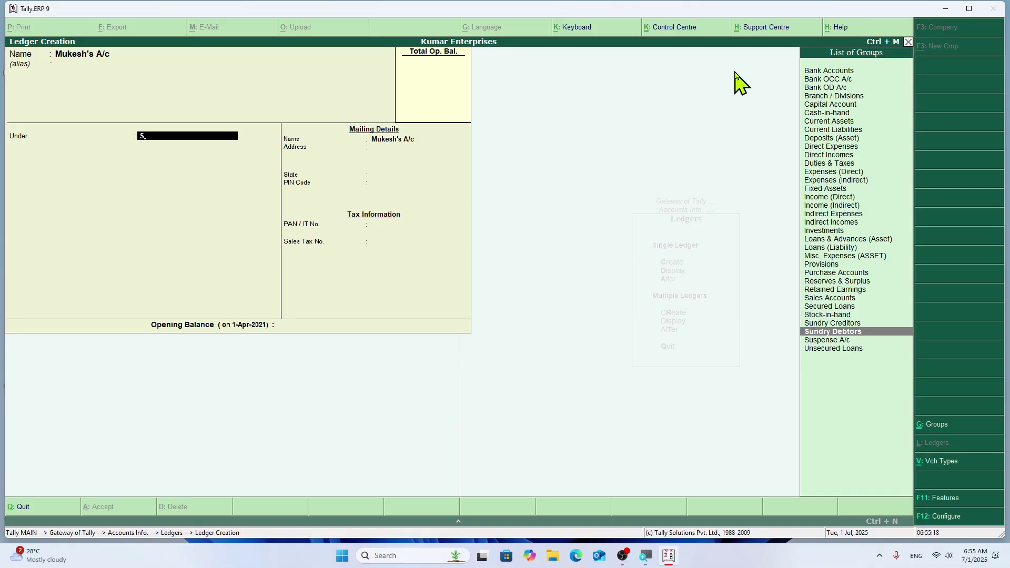
pyautogui.hotkey('alt', 'c')
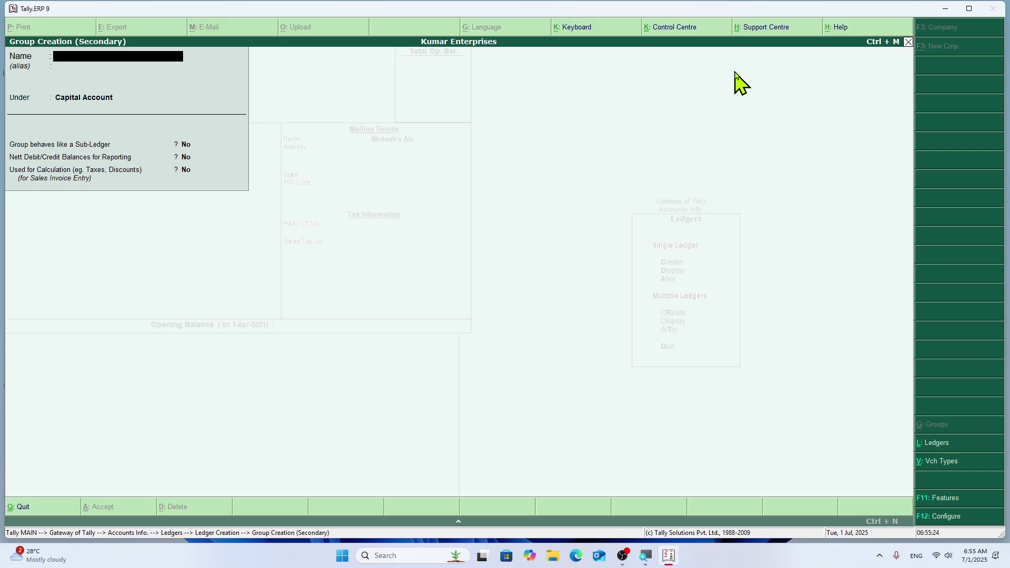
pyautogui.write('Bhawanipur Sundry Debt')
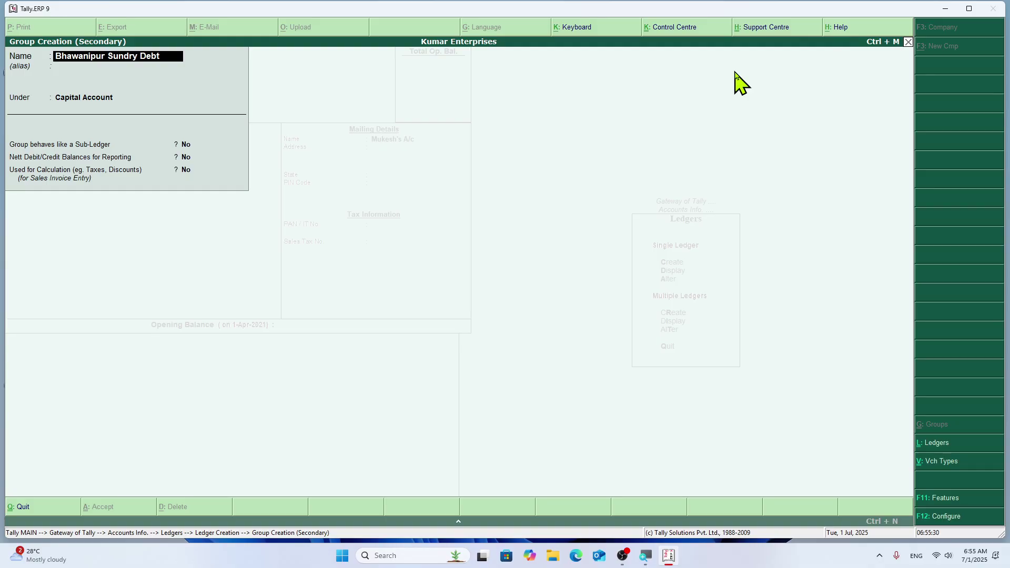
pyautogui.write('ors')
pyautogui.press('Return')
pyautogui.press('Return')
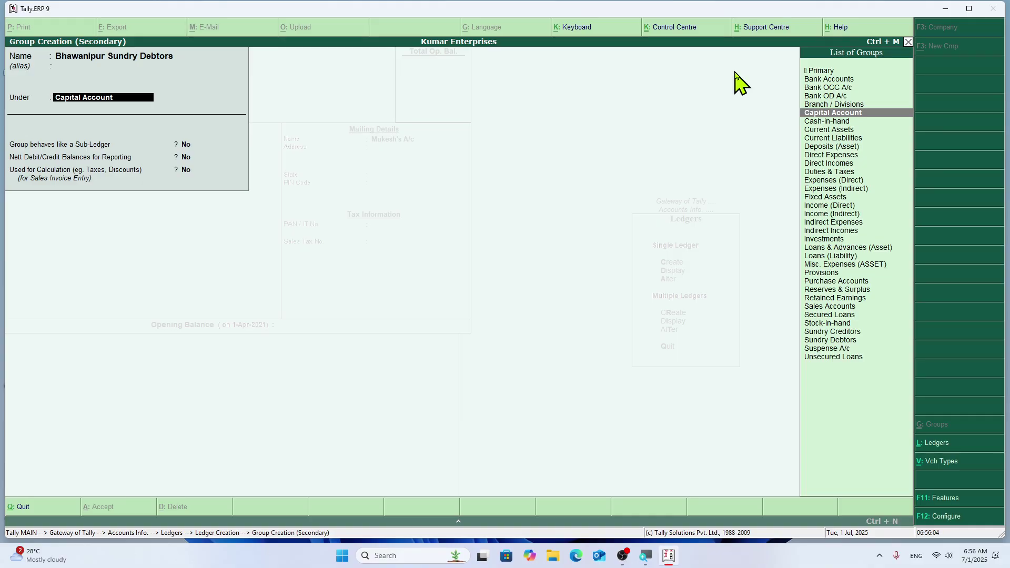
# - Place the new group under Sundry Debtors, keep its three remaining options at No, and accept it as the ledger's group
pyautogui.write('S')
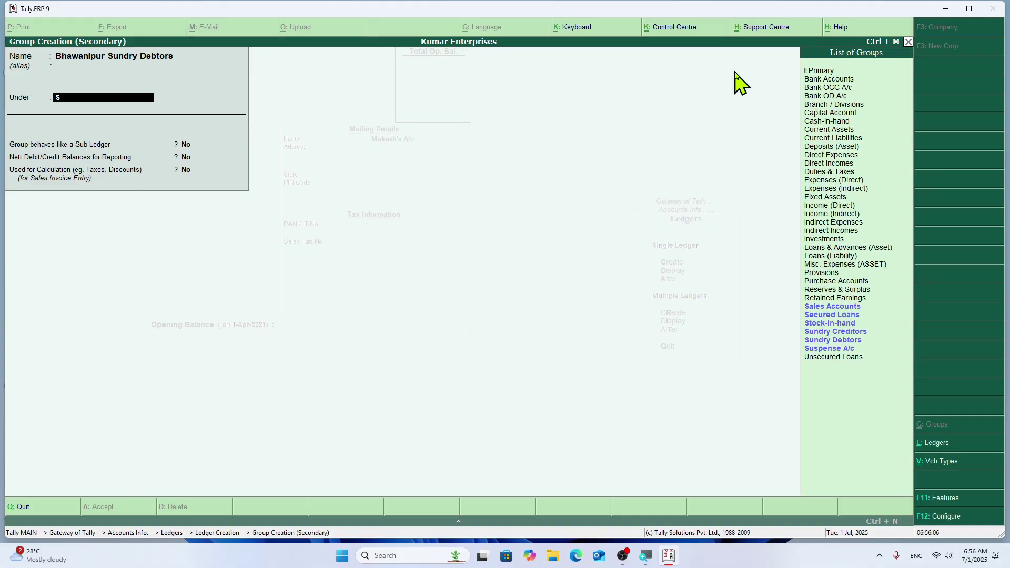
pyautogui.press('Down')
pyautogui.press('Down')
pyautogui.press('Down')
pyautogui.press('Down')
pyautogui.press('Down')
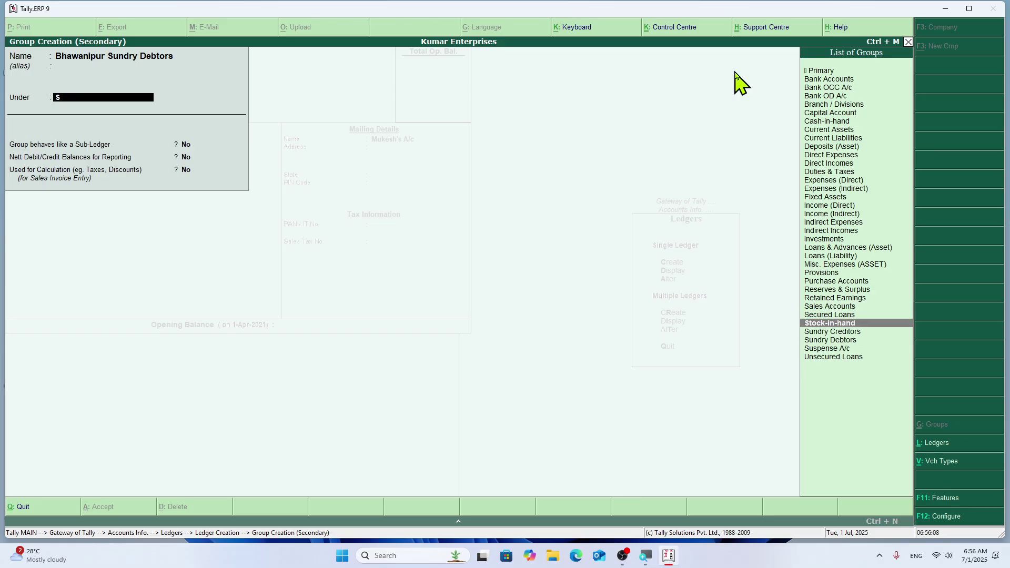
pyautogui.press('Return')
pyautogui.press('Return')
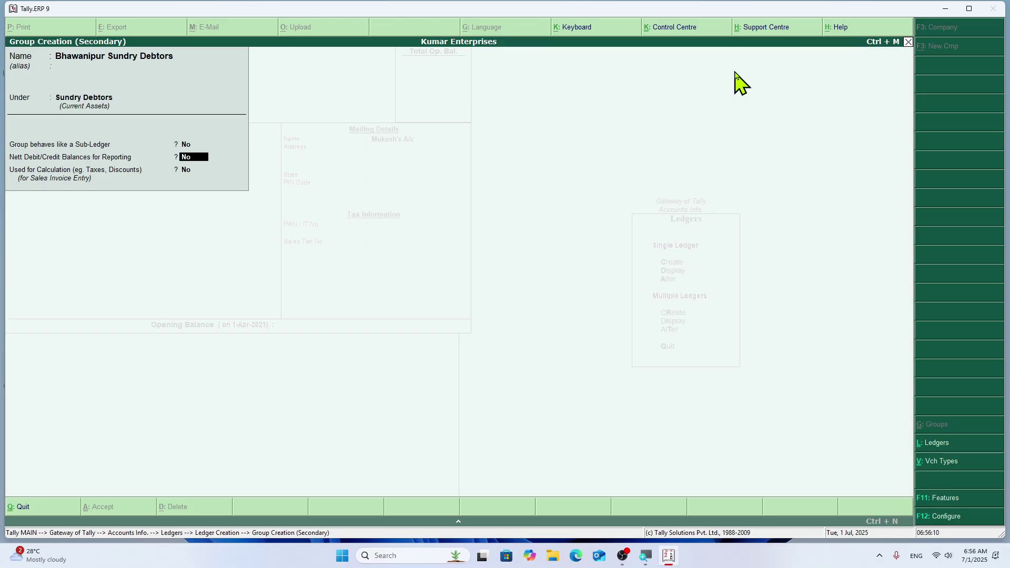
pyautogui.press('Return')
pyautogui.press('Return')
pyautogui.press('Return')
pyautogui.press('Return')
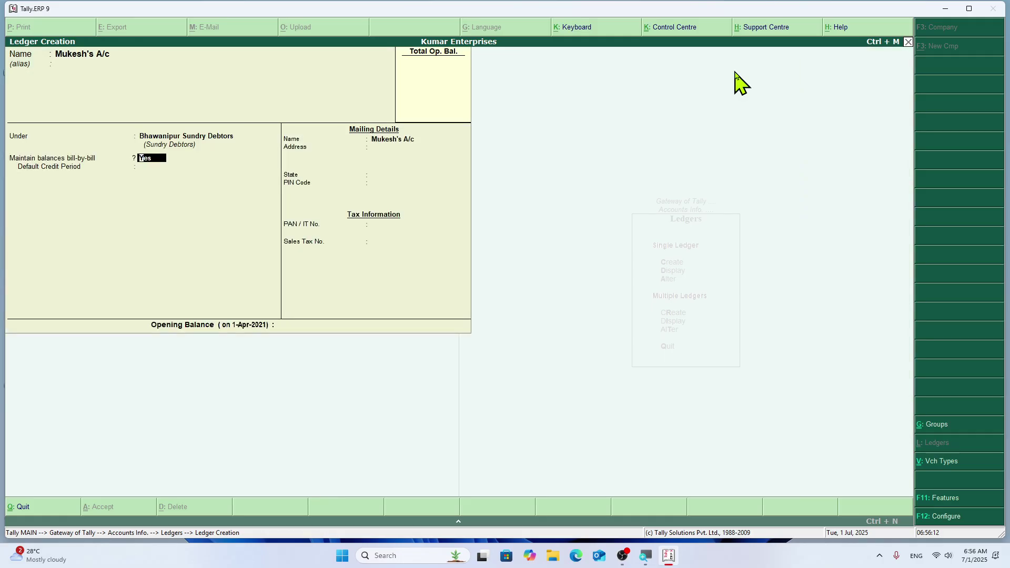
# - Set bill-by-bill balances to No for the ledger, choose Not Applicable as the state, and leave the address and tax details blank
pyautogui.write('n')
pyautogui.press('Return')
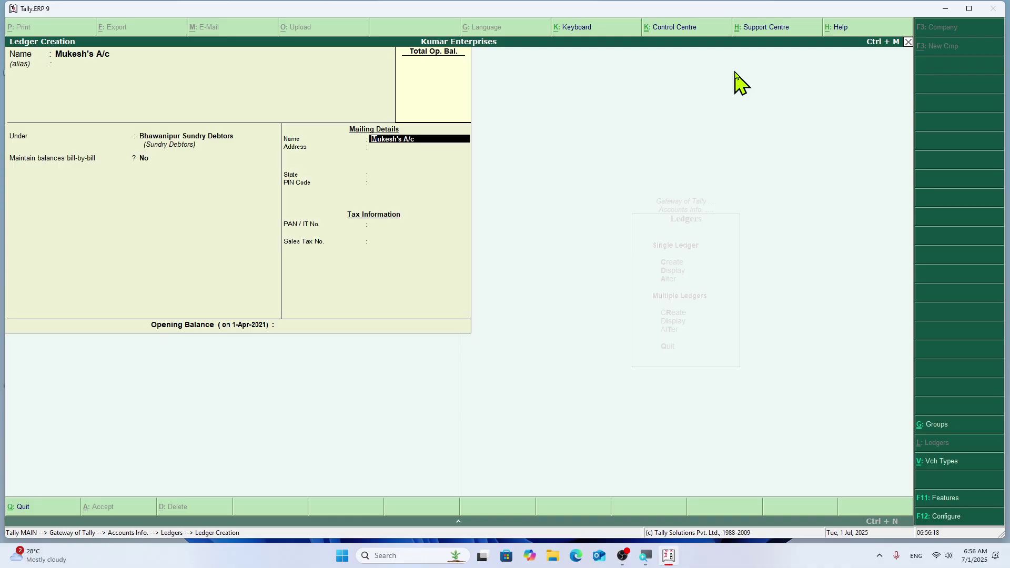
pyautogui.press('Return')
pyautogui.press('Return')
pyautogui.press('Return')
pyautogui.press('Return')
pyautogui.press('Return')
pyautogui.press('Return')
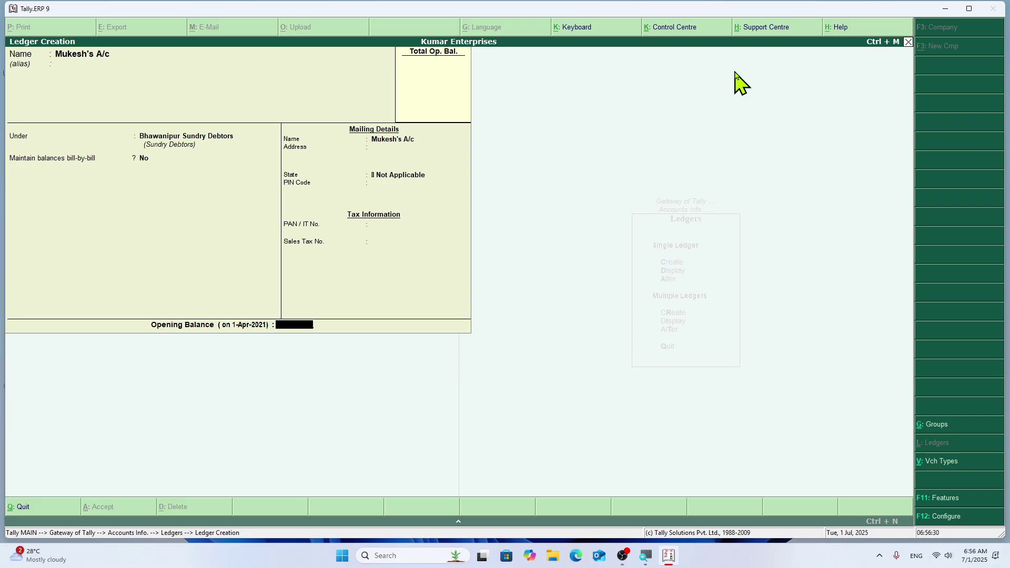
# - Set the ledger's opening balance to 2500 Dr and accept the ledger
pyautogui.write('2500')
pyautogui.press('Return')
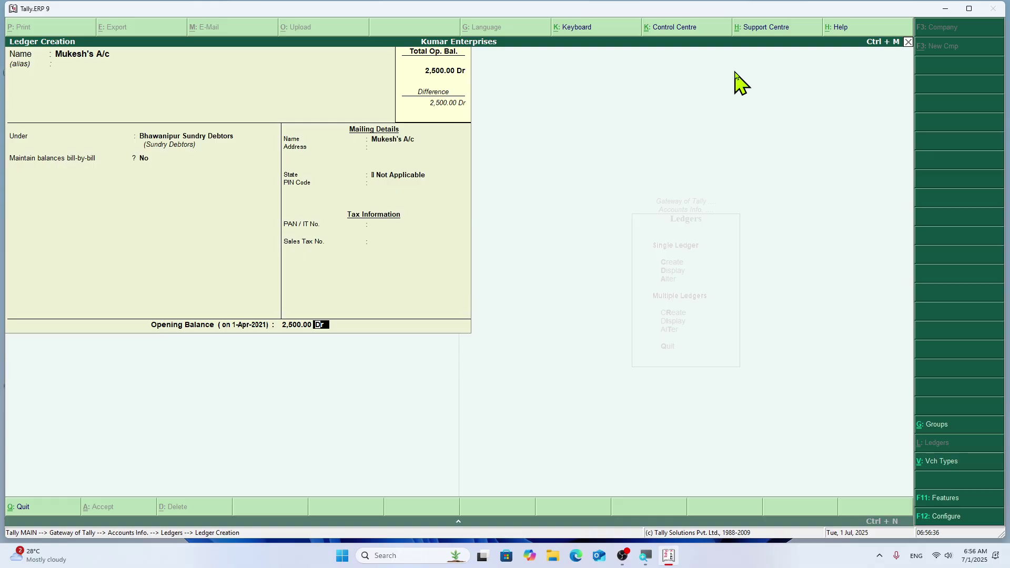
pyautogui.press('Return')
pyautogui.press('Return')
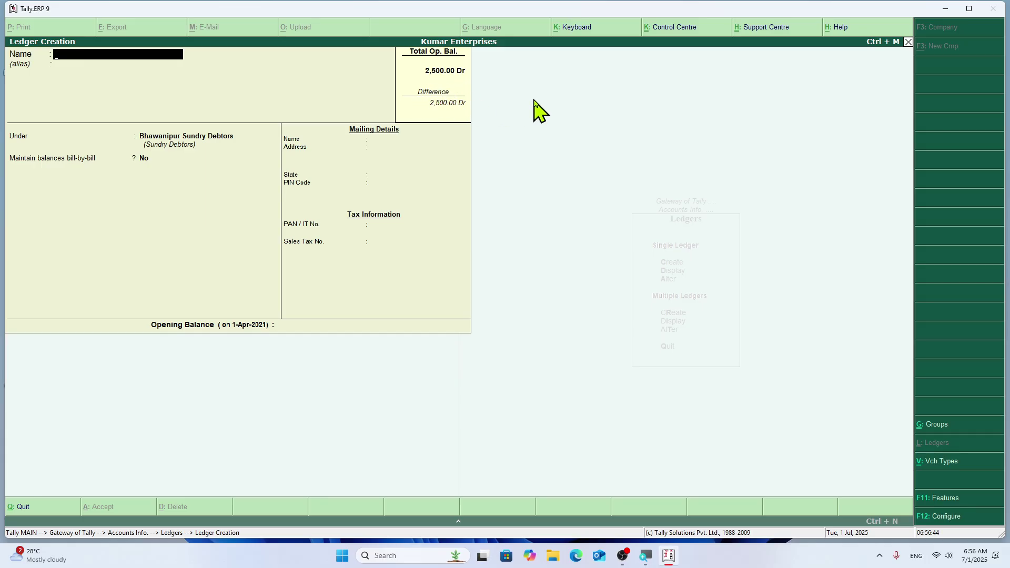
# - Name the ledger with the customer's account name and start a new parent group named Naya Tola Sundry Debtors
pyautogui.write("Rakesh's A/c")
pyautogui.press('Return')
pyautogui.press('Return')
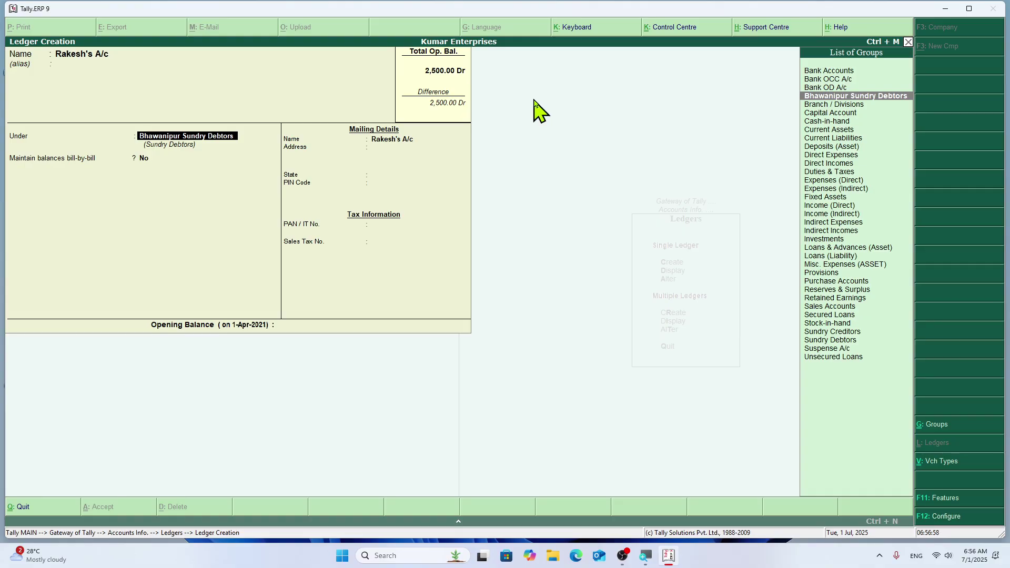
pyautogui.hotkey('alt', 'c')
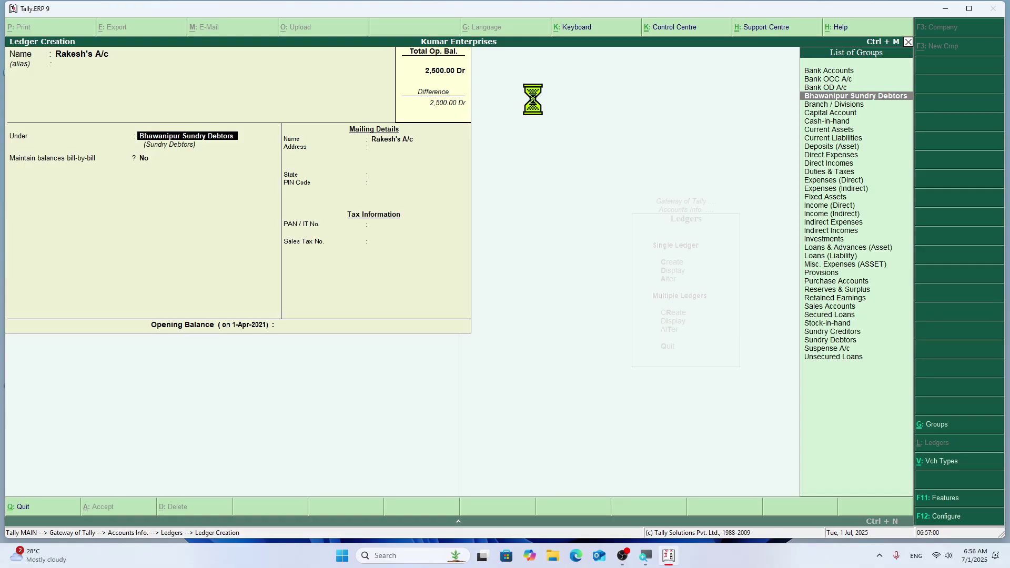
pyautogui.write('Nay')
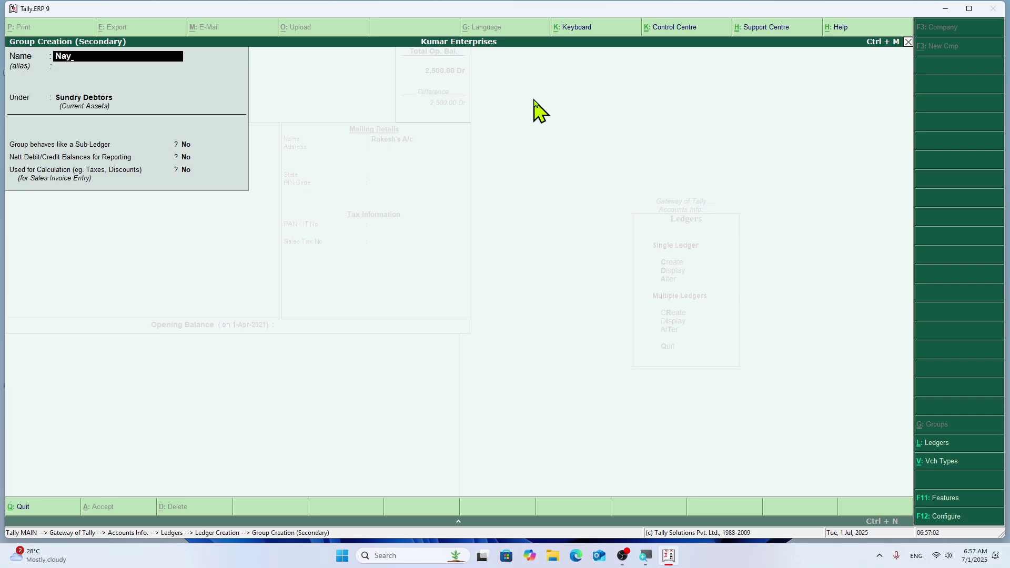
pyautogui.write('a Tola Sundry Detbtors')
pyautogui.press('Return')
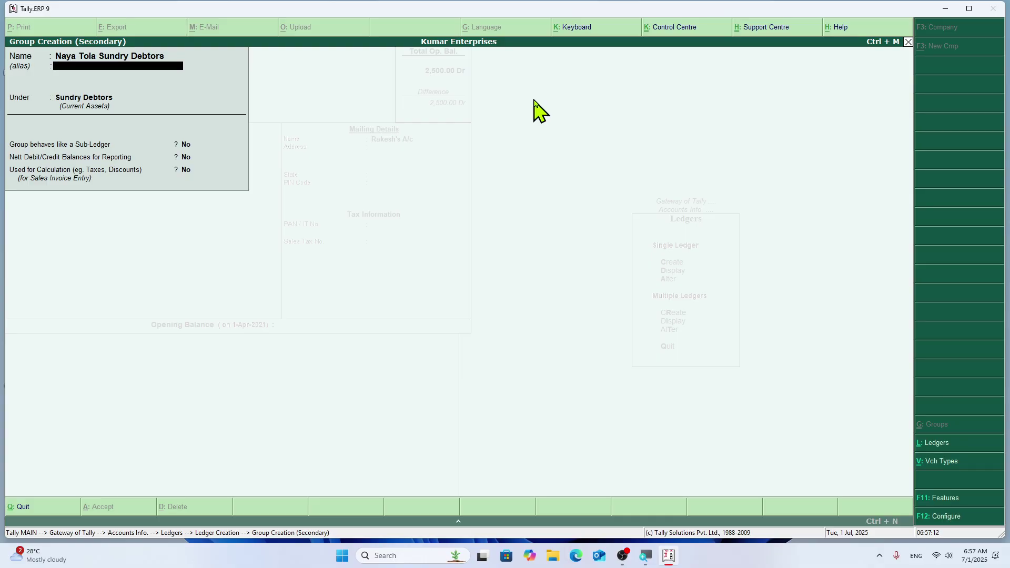
# - Place the Naya Tola group under Sundry Debtors without an alias, keep its three options at No, and accept it
pyautogui.press('Return')
pyautogui.press('Return')
pyautogui.press('Return')
pyautogui.press('Return')
pyautogui.press('Return')
pyautogui.press('Return')
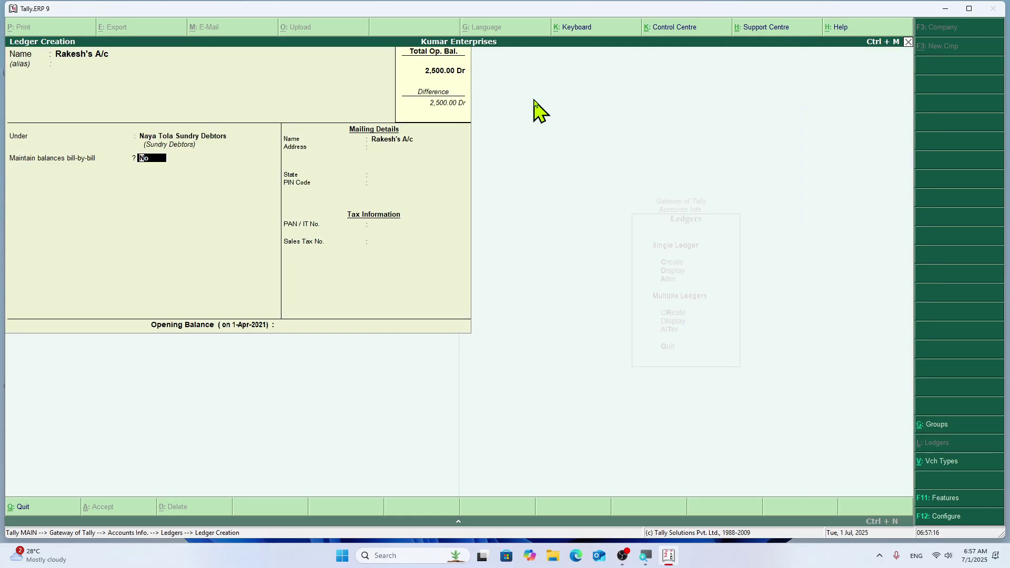
# - Keep bill-by-bill balances at No, choose Not Applicable as the state, and leave the ledger's address and tax details blank
pyautogui.press('Return')
pyautogui.press('Return')
pyautogui.press('Return')
pyautogui.press('Return')
pyautogui.press('Return')
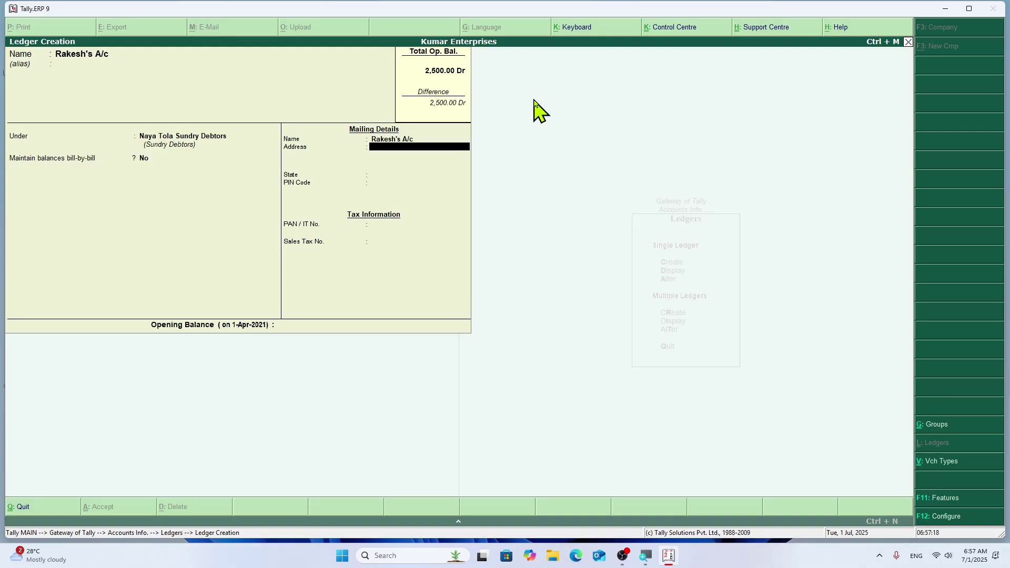
pyautogui.press('Return')
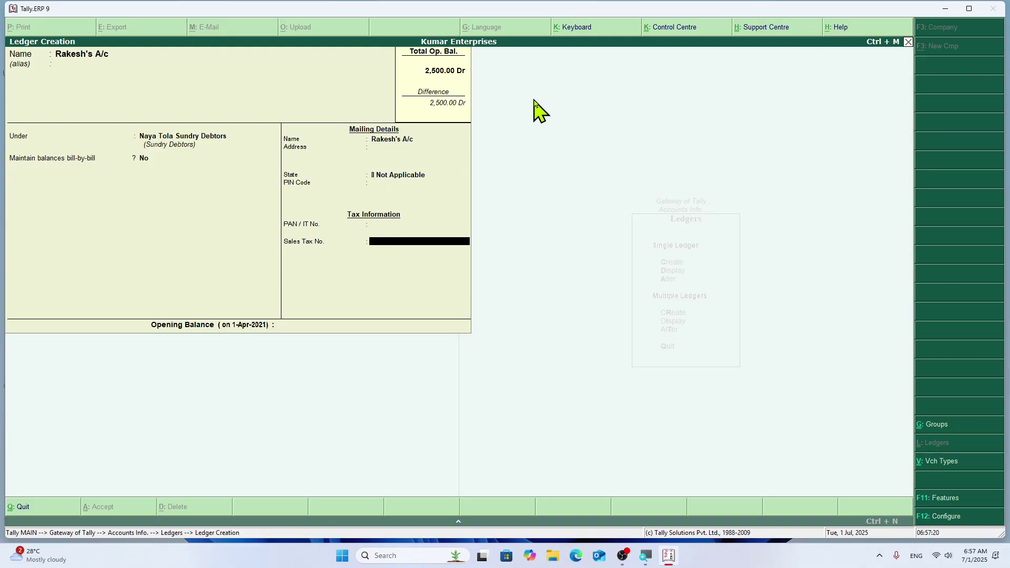
pyautogui.press('Return')
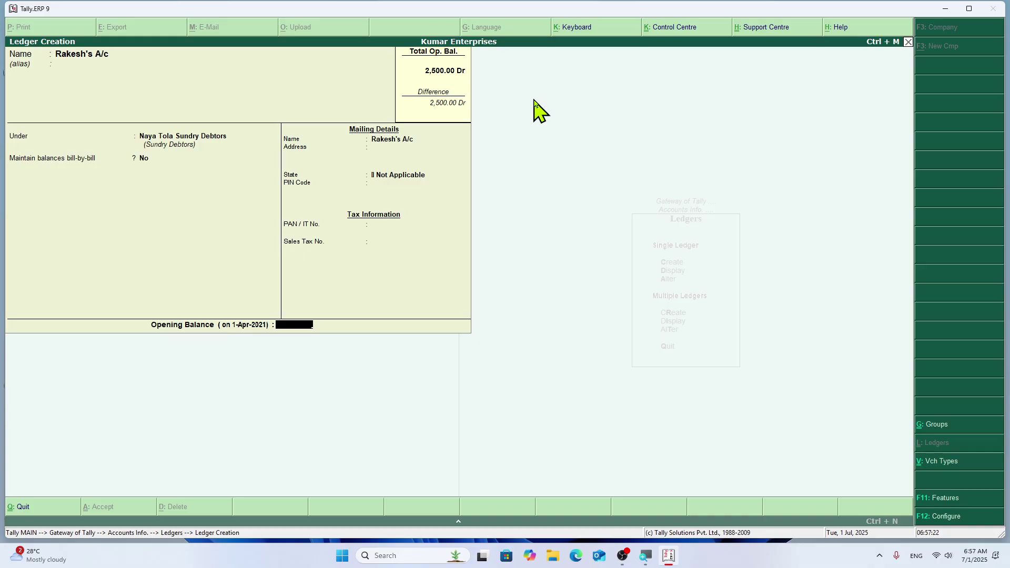
# - Set the ledger's opening balance to 30000 Dr and accept the ledger
pyautogui.write('30000')
pyautogui.press('Return')
pyautogui.press('Return')
pyautogui.press('Return')
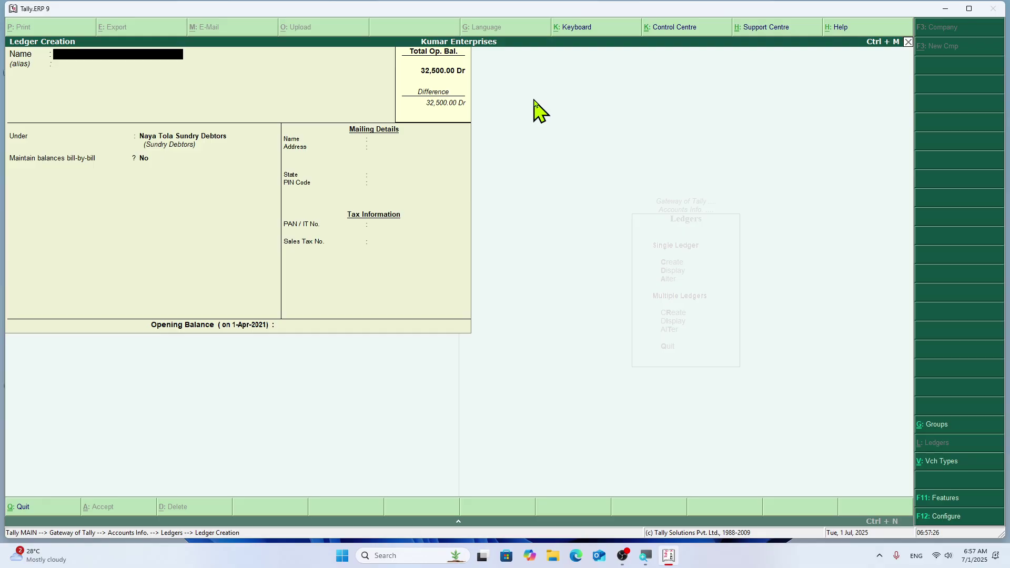
# - Name the new ledger with the next customer's account name and place it under Bhawanipur Sundry Debtors
pyautogui.write("Sukesh's A/c")
pyautogui.press('Return')
pyautogui.press('Return')
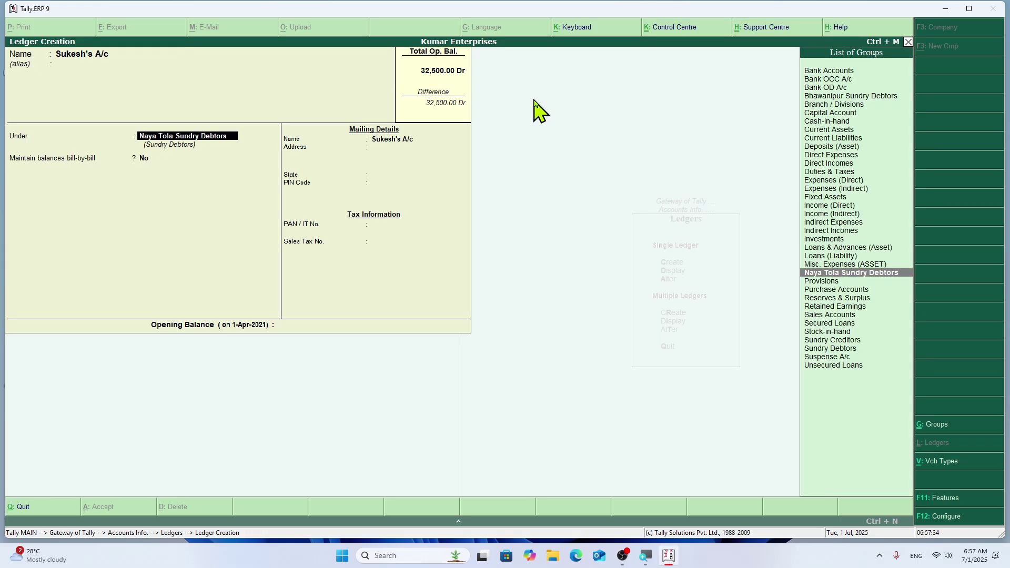
pyautogui.write('N')
pyautogui.press('BackSpace')
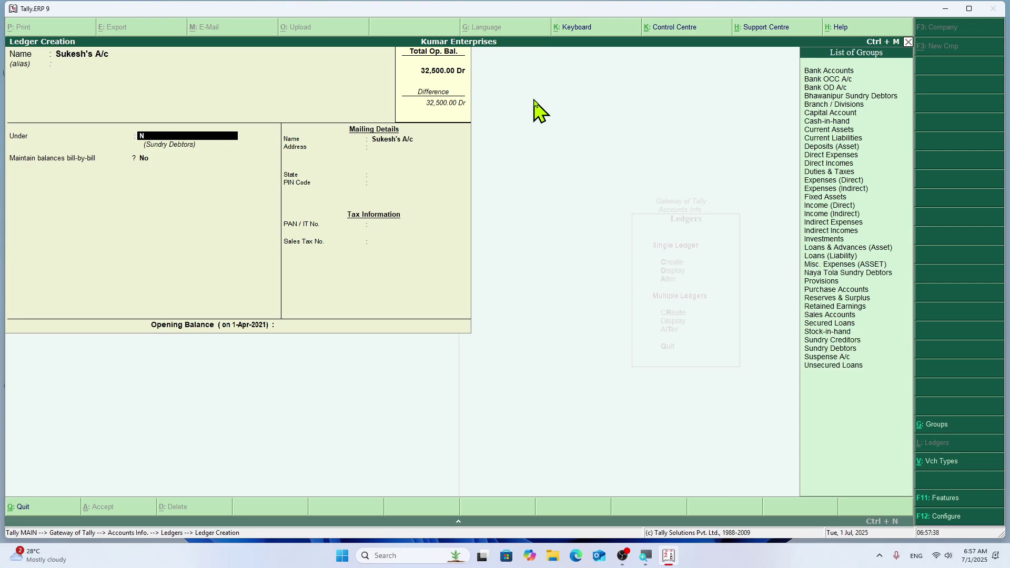
pyautogui.write('B')
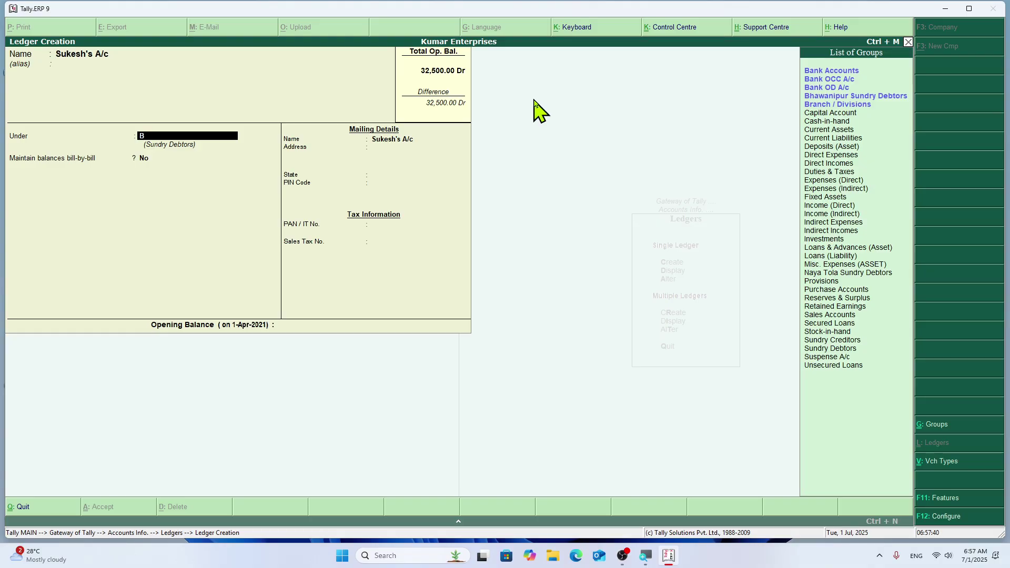
pyautogui.press('Down')
pyautogui.press('Down')
pyautogui.press('Down')
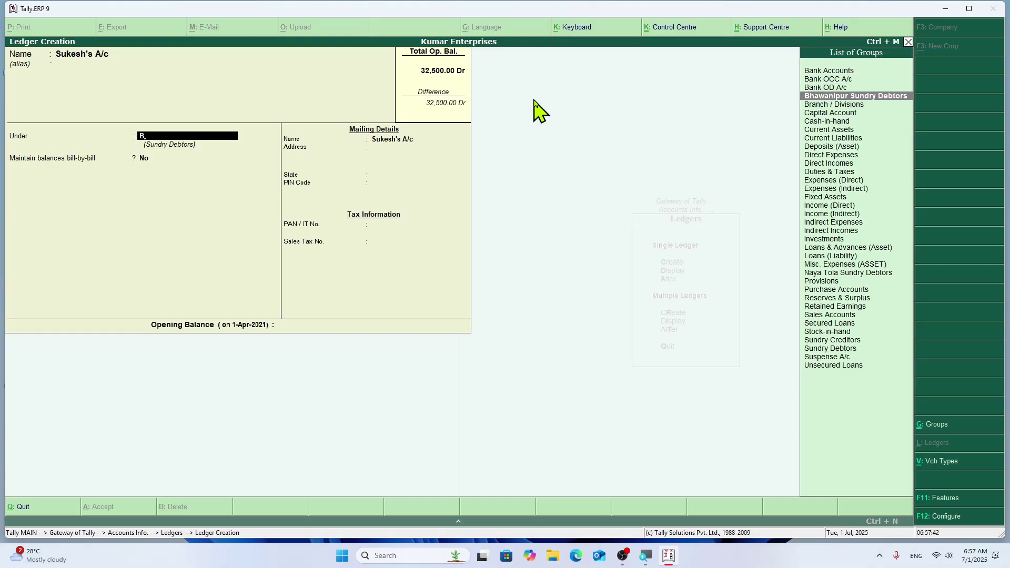
pyautogui.press('Return')
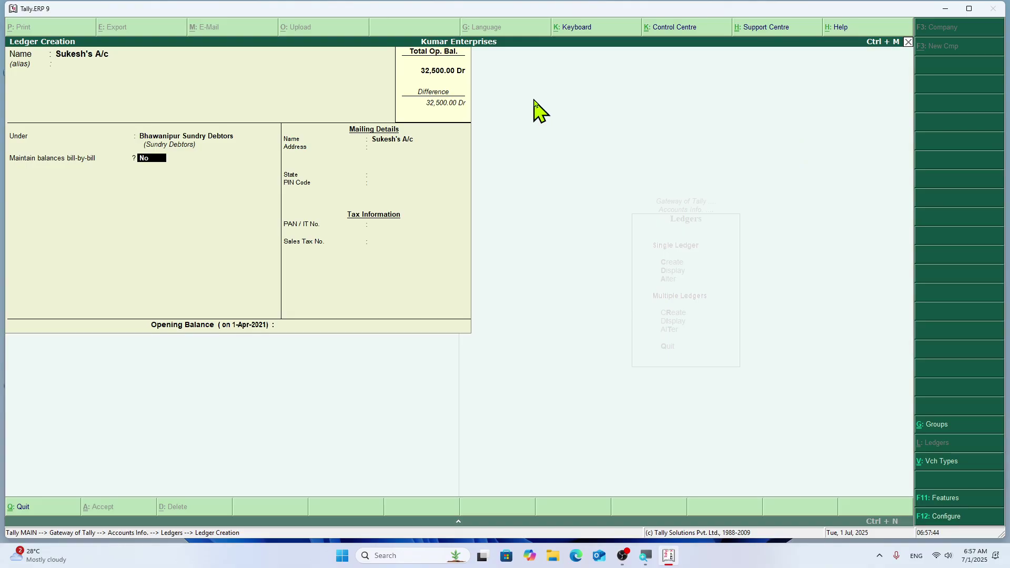
# - Keep bill-by-bill balances at No for the ledger, choose Not Applicable as the state, and leave the other mailing and tax details blank
pyautogui.press('Return')
pyautogui.press('Return')
pyautogui.press('Return')
pyautogui.press('Return')
pyautogui.press('Return')
pyautogui.press('Return')
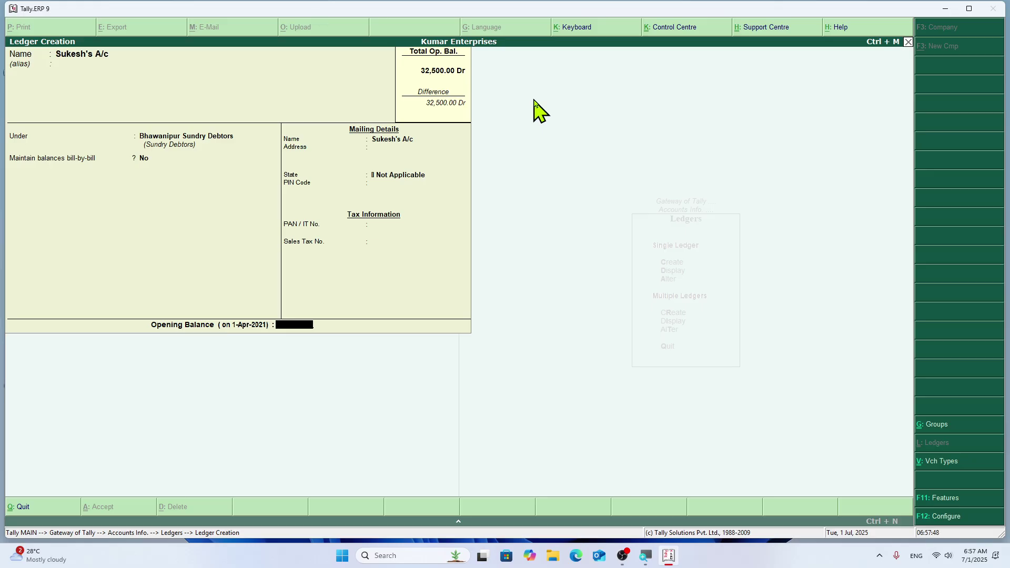
# - Set the ledger's opening balance to 5000 Dr and accept the ledger
pyautogui.write('5000')
pyautogui.press('Return')
pyautogui.press('Return')
pyautogui.press('Return')
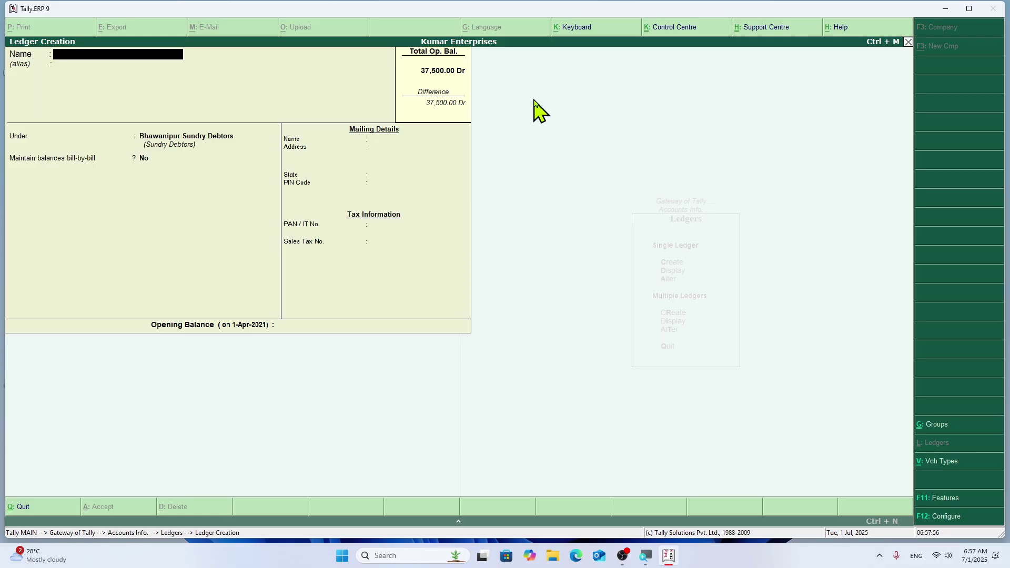
# - Name the new ledger with the next customer's account name and place it under the existing Naya Tola Sundry Debtors group
pyautogui.write("Jaykumar's a/c")
pyautogui.press('Return')
pyautogui.press('Return')
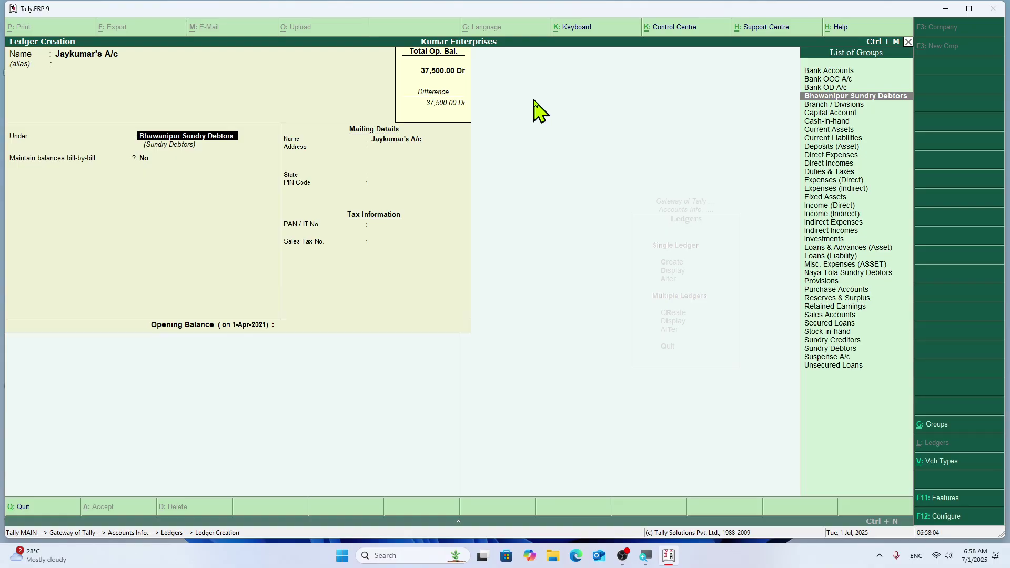
pyautogui.write('N')
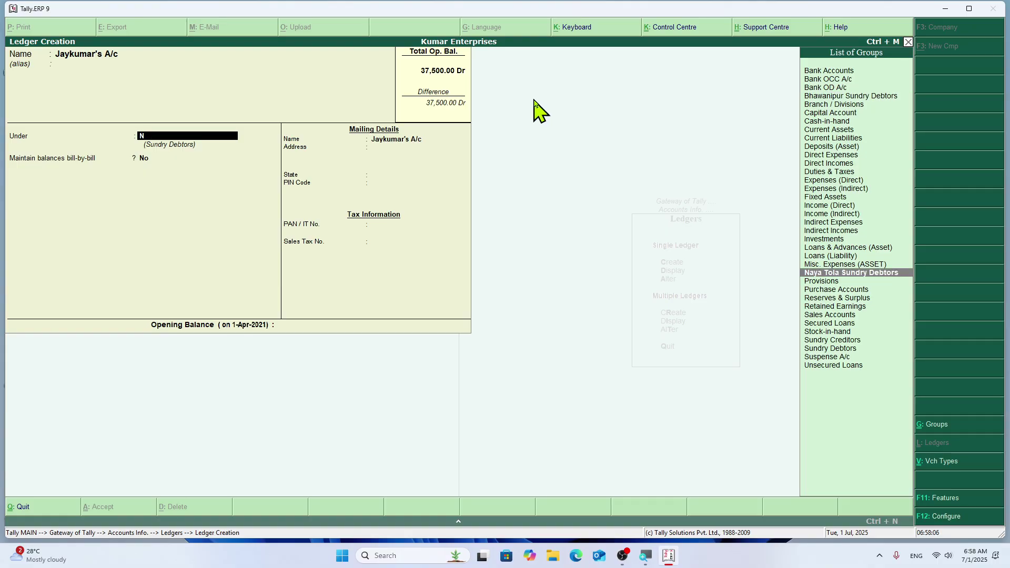
pyautogui.press('Return')
# - Leave bill-by-bill balances at No and the address and tax details blank, with Not Applicable as the ledger's state
pyautogui.press('Return')
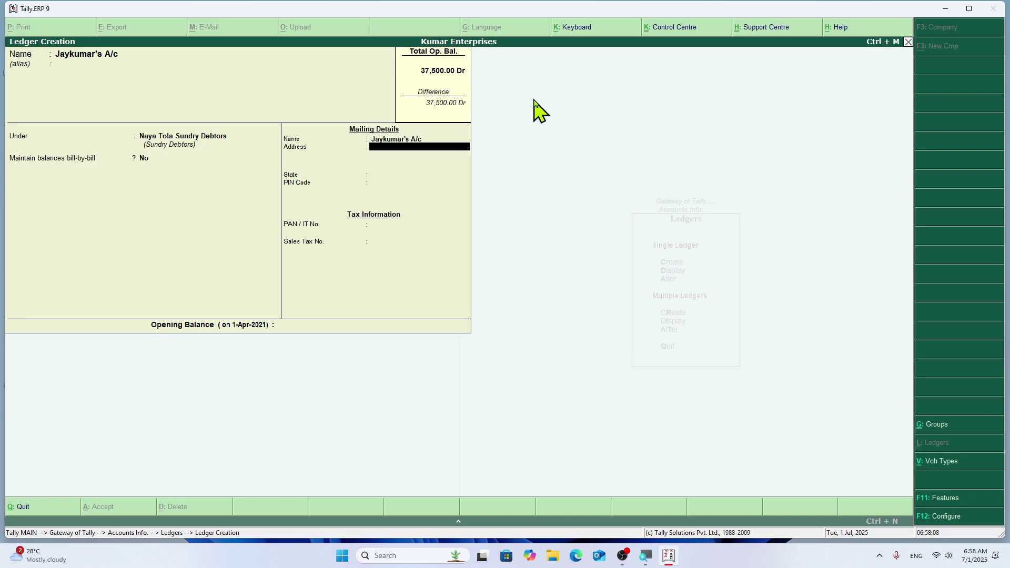
pyautogui.press('Return')
pyautogui.press('Return')
pyautogui.press('Return')
pyautogui.press('Return')
pyautogui.press('Return')
pyautogui.press('Return')
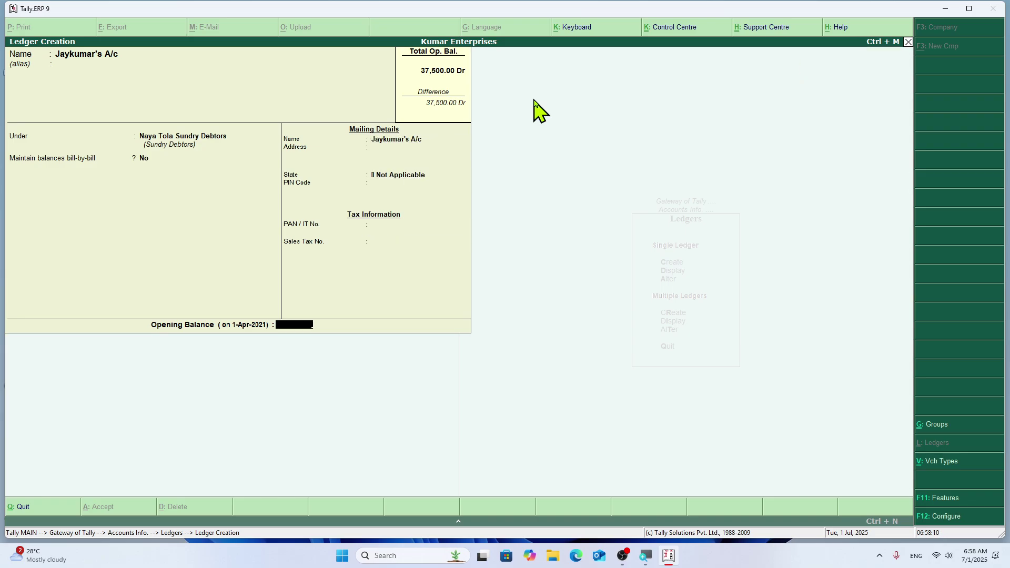
# - Set the ledger's opening balance to 70000 Dr and accept the ledger
pyautogui.write('70000')
pyautogui.press('Return')
pyautogui.press('Return')
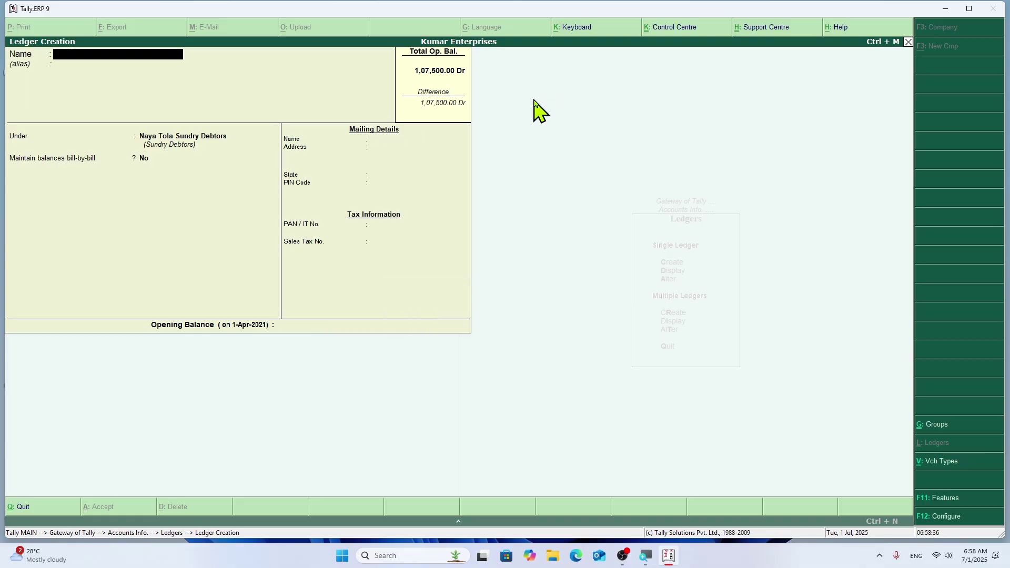
# - Name the new ledger with the next customer's account name, leaving the alias blank
pyautogui.write('Sanya')
pyautogui.press('BackSpace')
pyautogui.press('BackSpace')
pyautogui.write("jay's A/c")
pyautogui.press('Return')
pyautogui.press('Return')
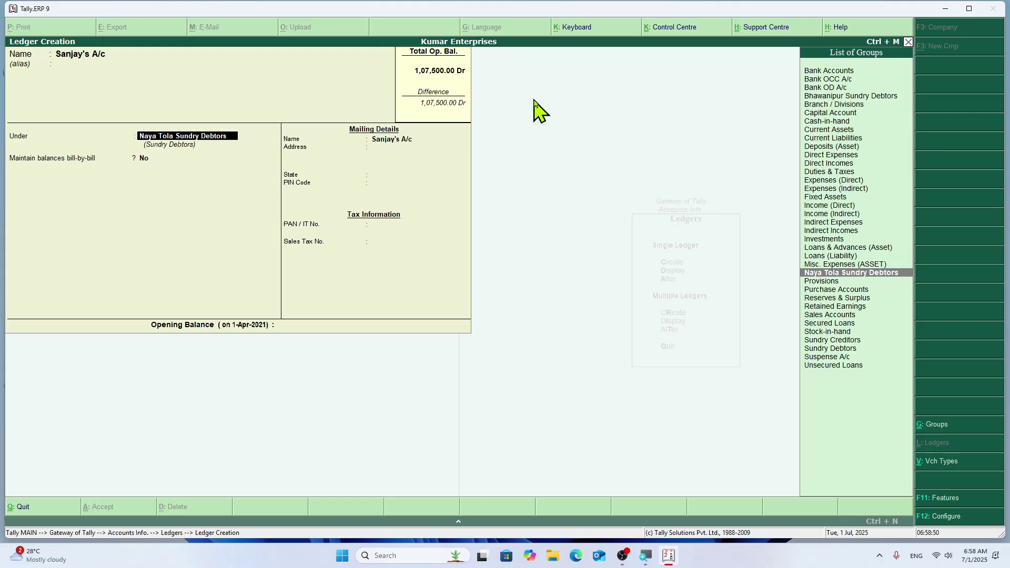
# - Start a new group from the ledger's parent group field and name it Rajendra Colony Sundry Debtors, without an alias
pyautogui.write('R')
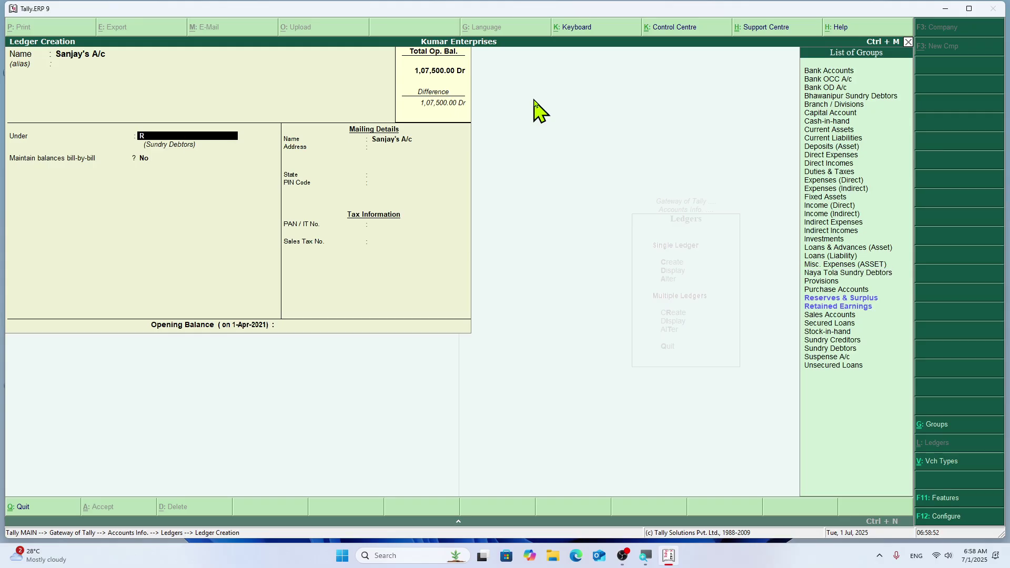
pyautogui.press('BackSpace')
pyautogui.hotkey('alt', 'c')
pyautogui.write('Rajen')
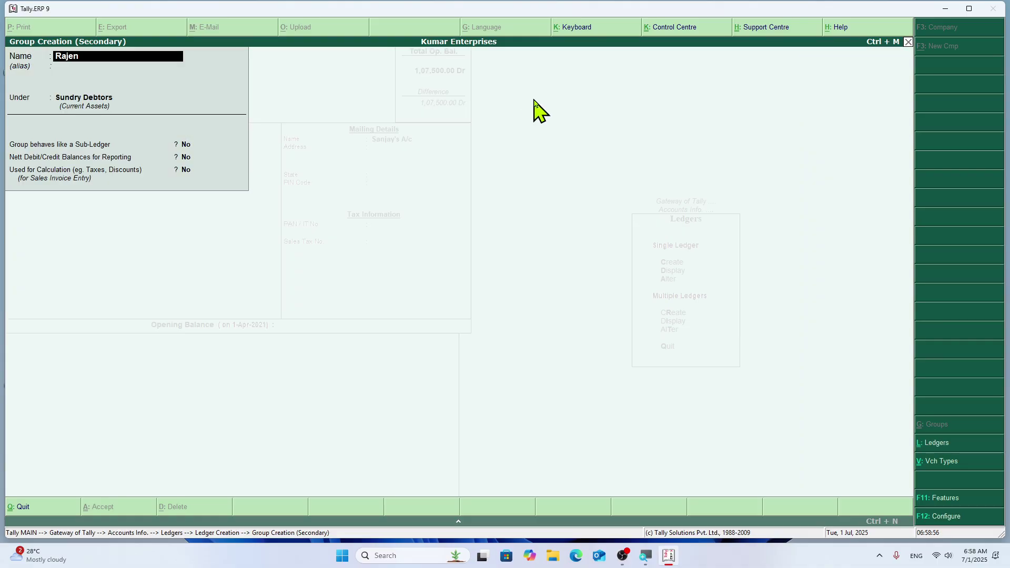
pyautogui.write('dra Colony Sundry Deb')
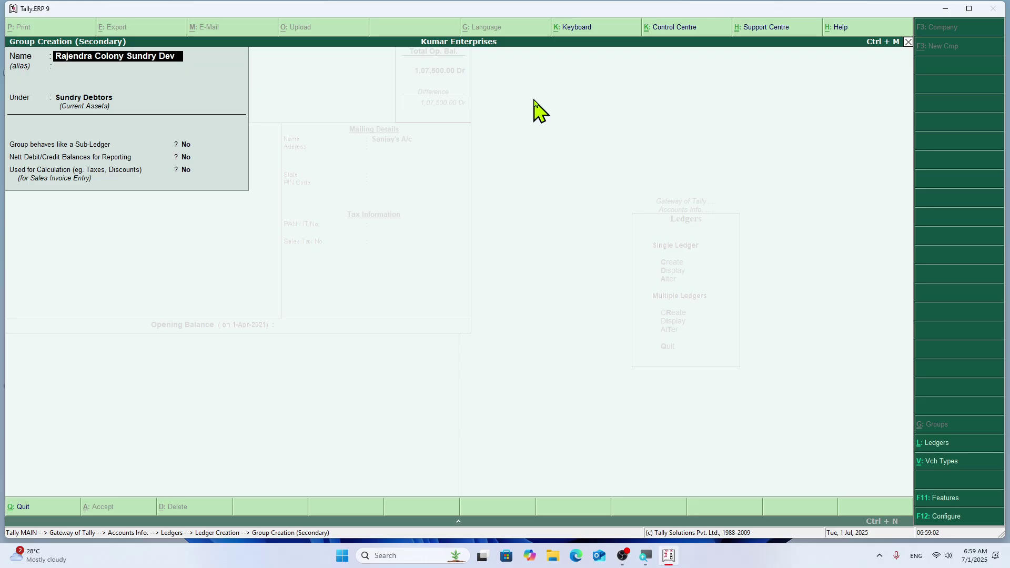
pyautogui.write('tors')
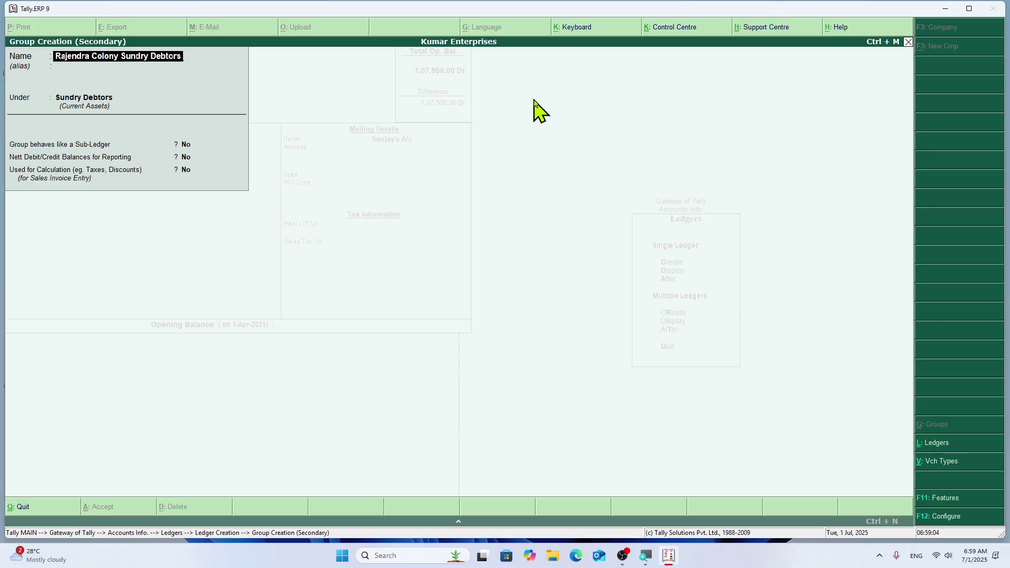
pyautogui.press('Return')
pyautogui.press('Return')
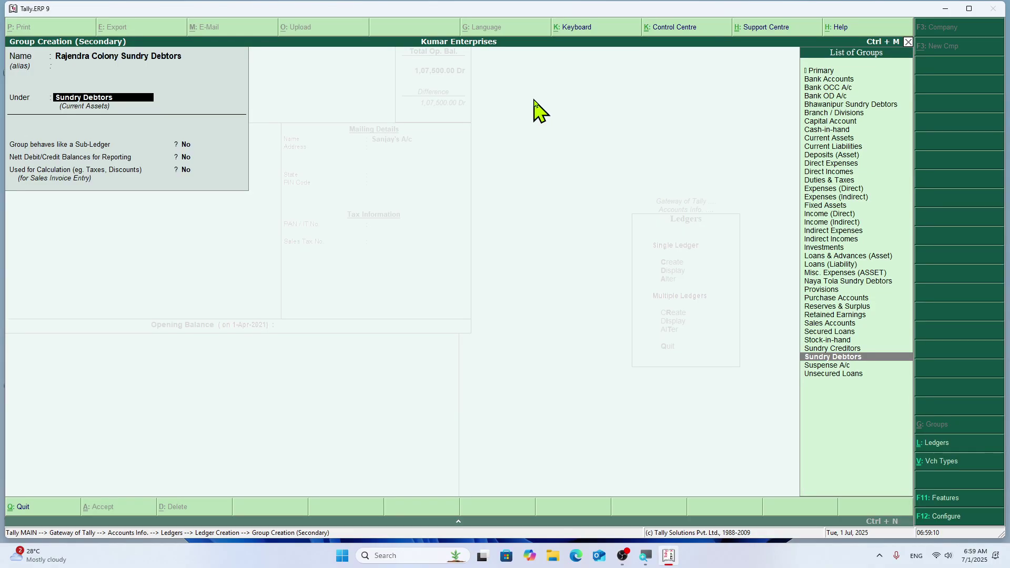
# - Place the Rajendra Colony group under Sundry Debtors, keep its three remaining options at No, and accept it
pyautogui.press('Return')
pyautogui.press('Return')
pyautogui.press('Return')
pyautogui.press('Return')
pyautogui.press('Return')
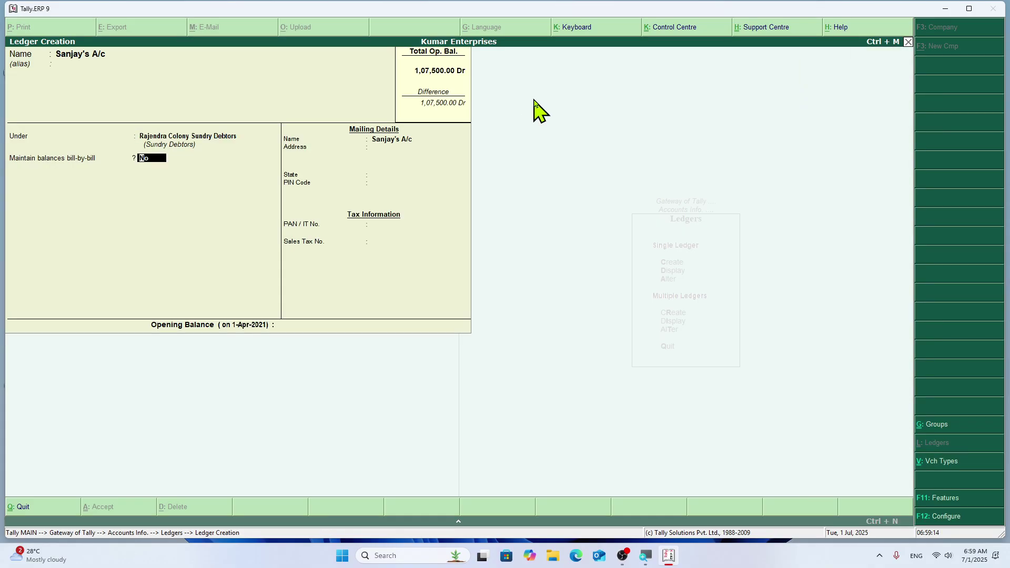
# - Keep bill-by-bill balances at No, choose Not Applicable as the state, and leave the ledger's address and tax details blank
pyautogui.press('Return')
pyautogui.press('Return')
pyautogui.press('Return')
pyautogui.press('Return')
pyautogui.press('Return')
pyautogui.press('Return')
pyautogui.press('Return')
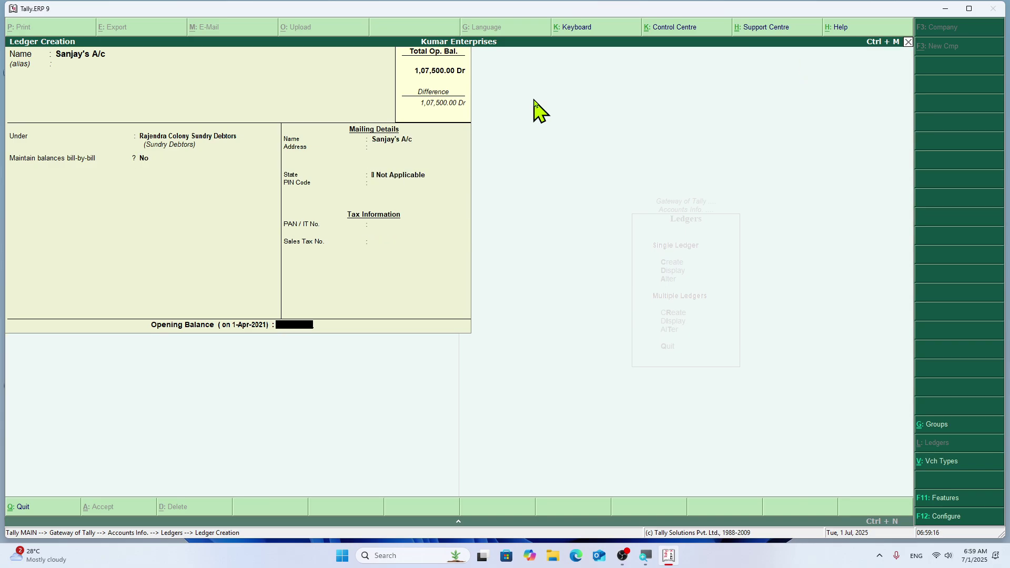
# - Set the ledger's opening balance to 10000 Dr and accept the ledger
pyautogui.write('10000')
pyautogui.press('Return')
pyautogui.press('Return')
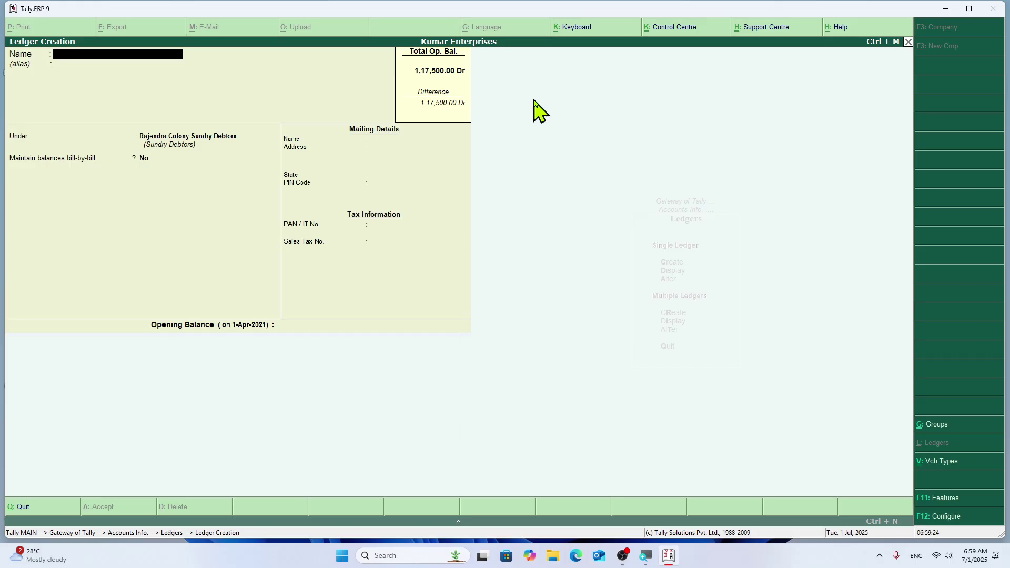
# - Name the new ledger with the next party's account name and start a new parent group named Bhagalpur Sundry Creditors, without an alias
pyautogui.write("Suchitra's a/c")
pyautogui.press('Return')
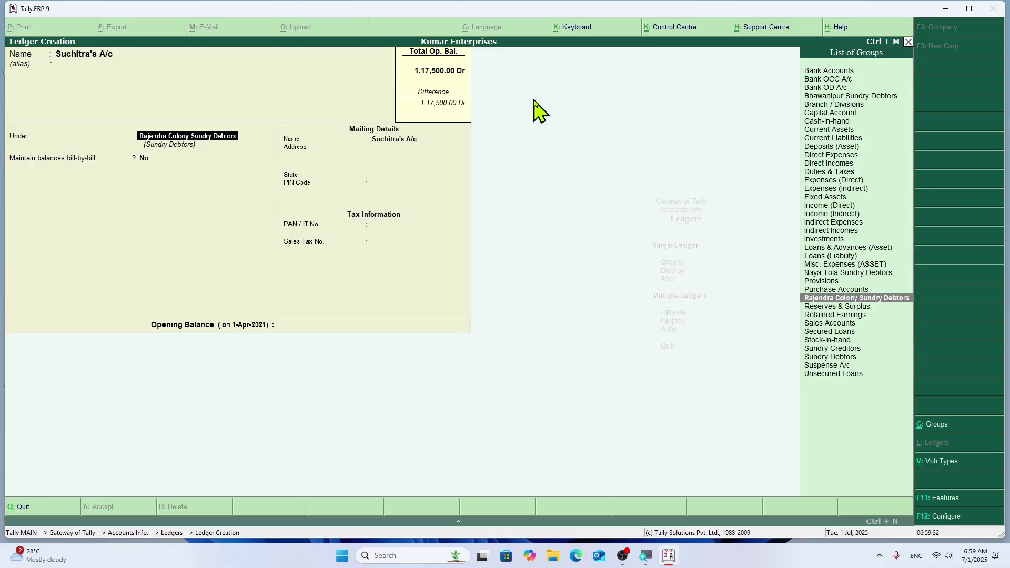
pyautogui.write('b')
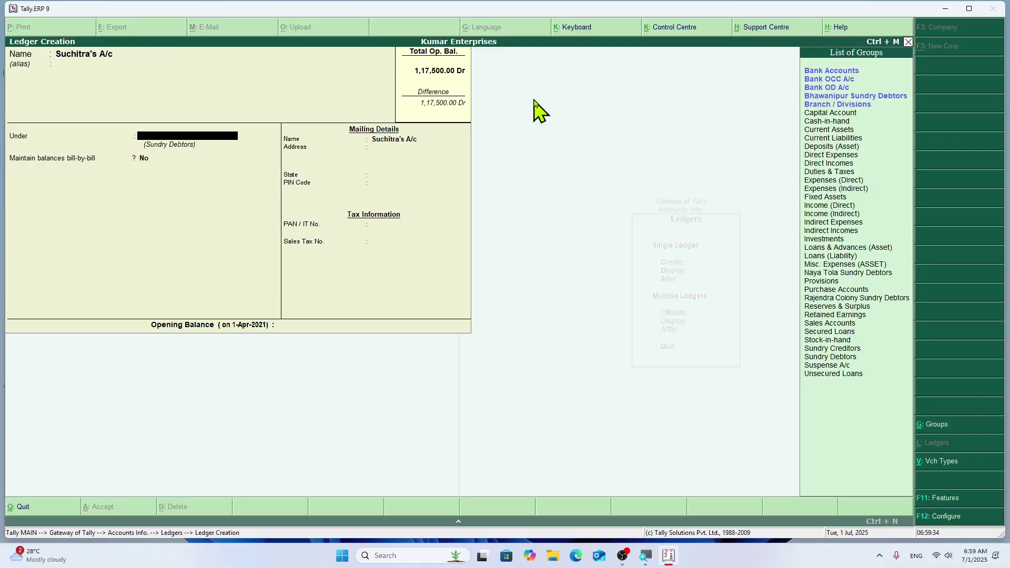
pyautogui.hotkey('alt', 'c')
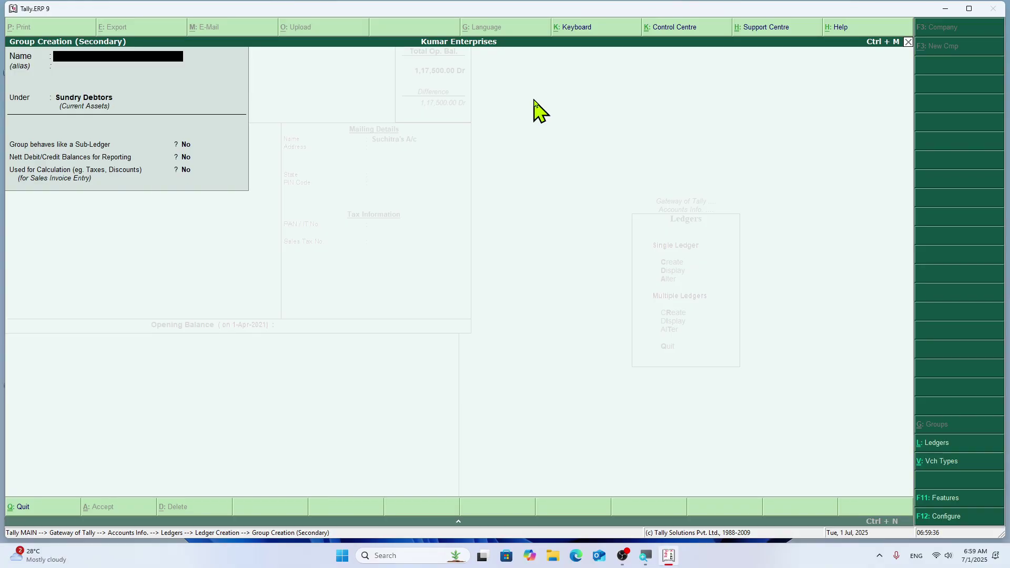
pyautogui.write('Bhagalpur')
pyautogui.write('Sundry Cd')
pyautogui.press('BackSpace')
pyautogui.press('BackSpace')
pyautogui.write('creditors')
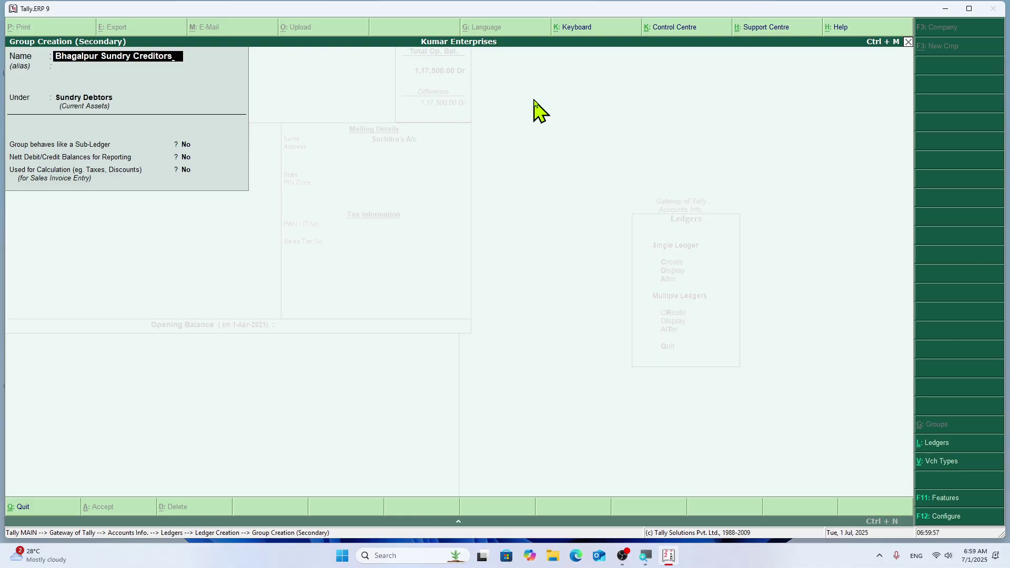
pyautogui.press('Return')
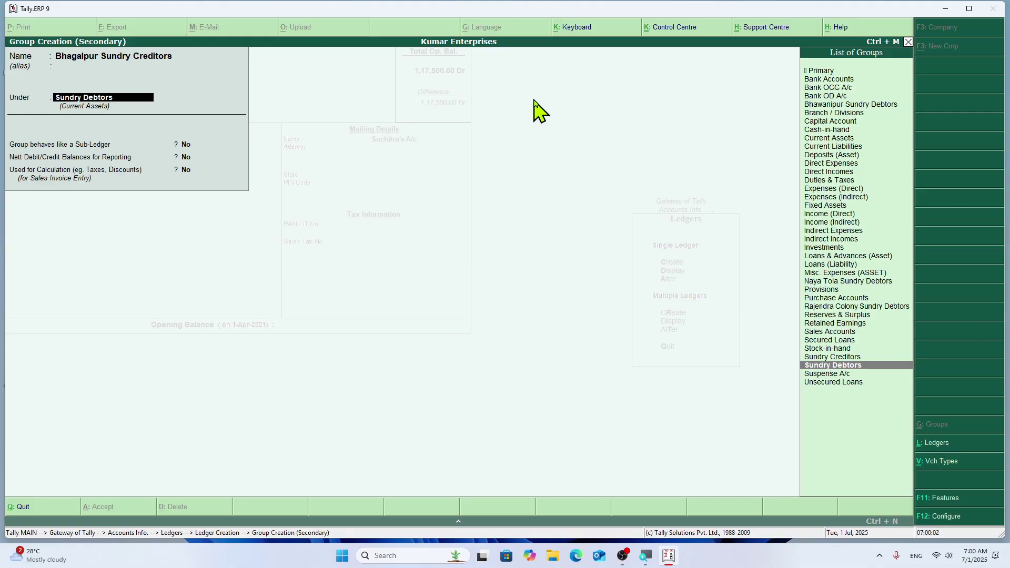
# - Place the Bhagalpur group under Sundry Creditors, keep its three remaining options at No, and accept it
pyautogui.press('Up')
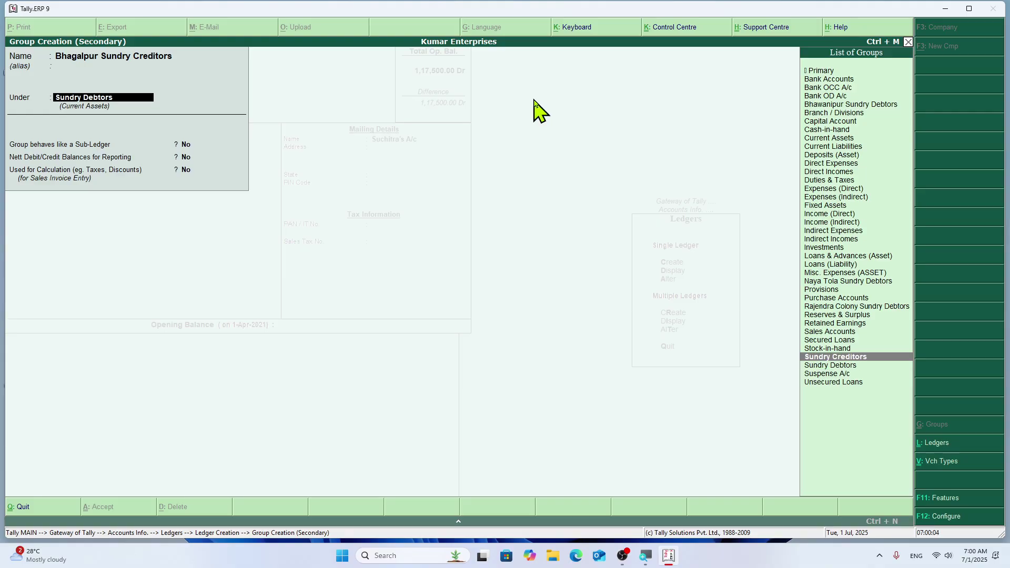
pyautogui.press('Return')
pyautogui.press('Return')
pyautogui.press('Return')
pyautogui.press('Return')
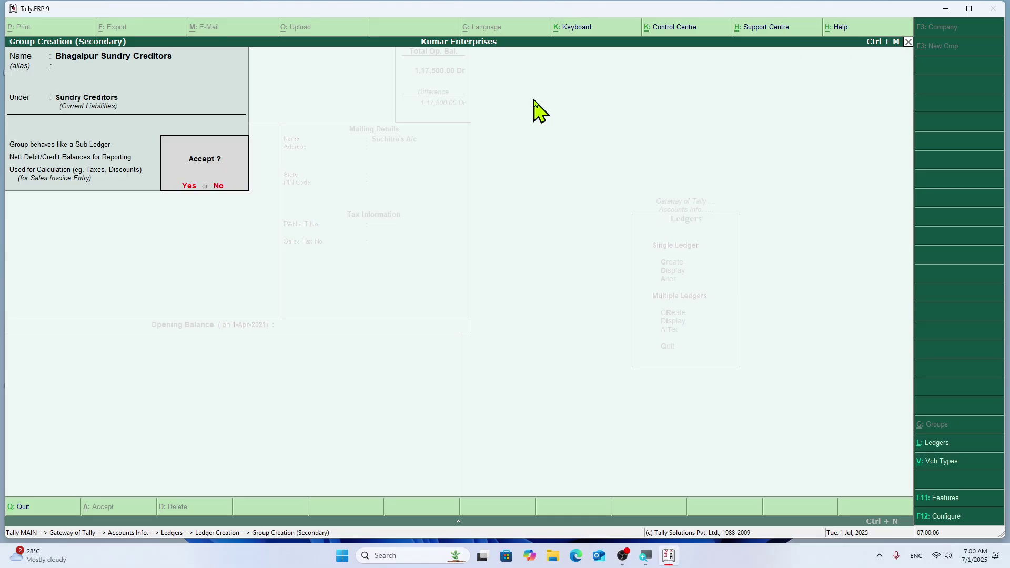
pyautogui.press('Return')
# - Keep the ledger's bill-by-bill balances at No, choose Not Applicable as the state, and leave the address and tax details blank
pyautogui.press('Return')
pyautogui.press('Return')
pyautogui.press('Return')
pyautogui.press('Return')
pyautogui.press('Return')
pyautogui.press('Return')
pyautogui.press('Return')
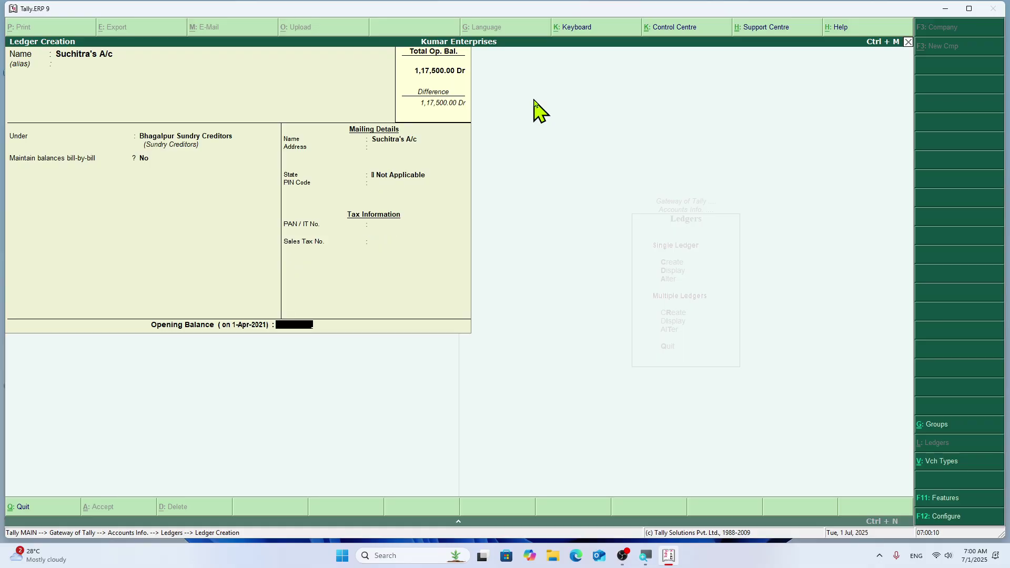
# - Set the ledger's opening balance to 25000 Cr and accept the ledger
pyautogui.write('25000')
pyautogui.press('Return')
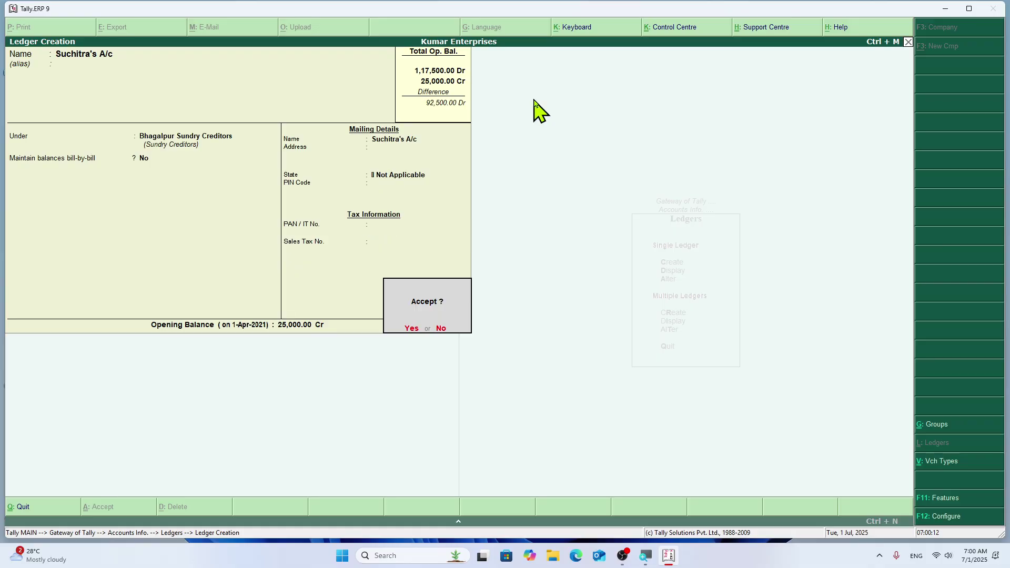
pyautogui.press('Return')
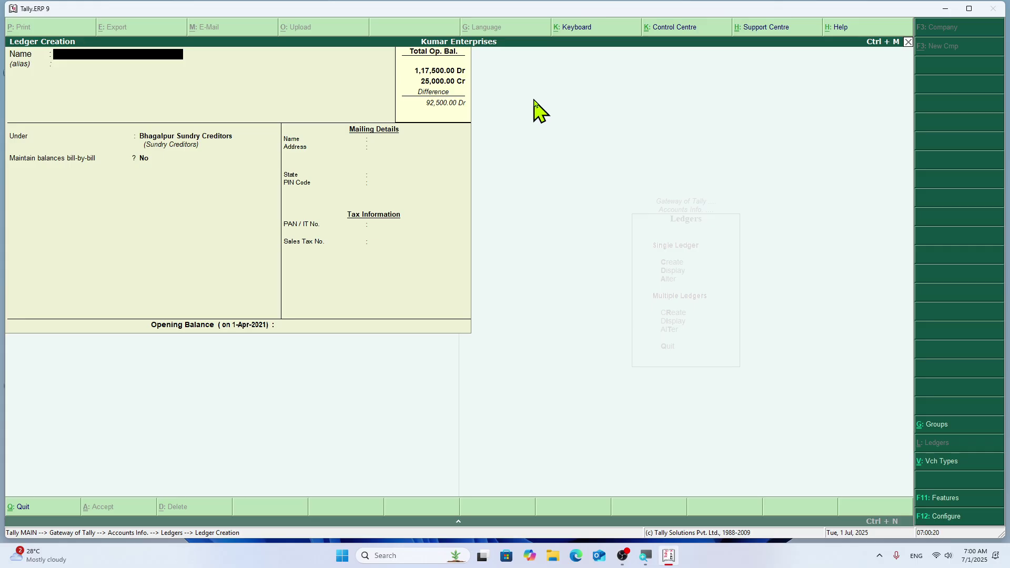
# - Name the new ledger Star Infotech and start a new parent group named Patna Sundry Creditors, without aliases
pyautogui.write('Star Infotech')
pyautogui.press('Return')
pyautogui.press('Return')
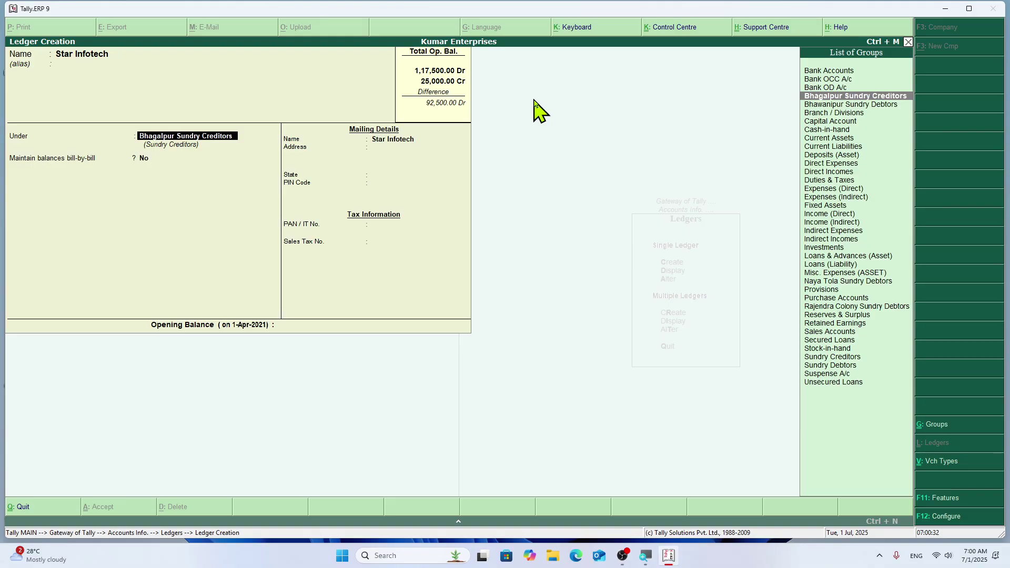
pyautogui.hotkey('alt', 'c')
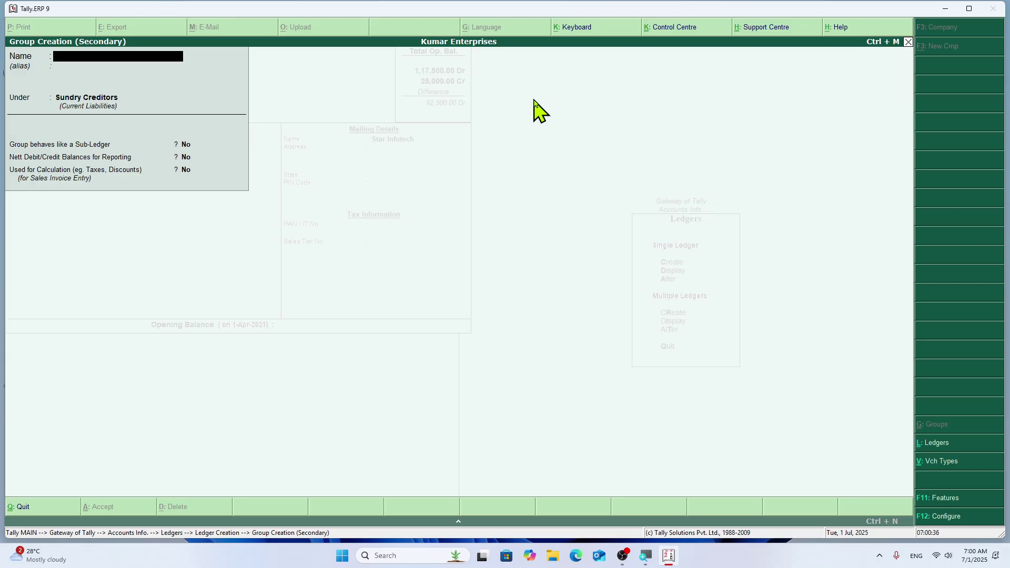
pyautogui.write('Patna Sundry Creditors')
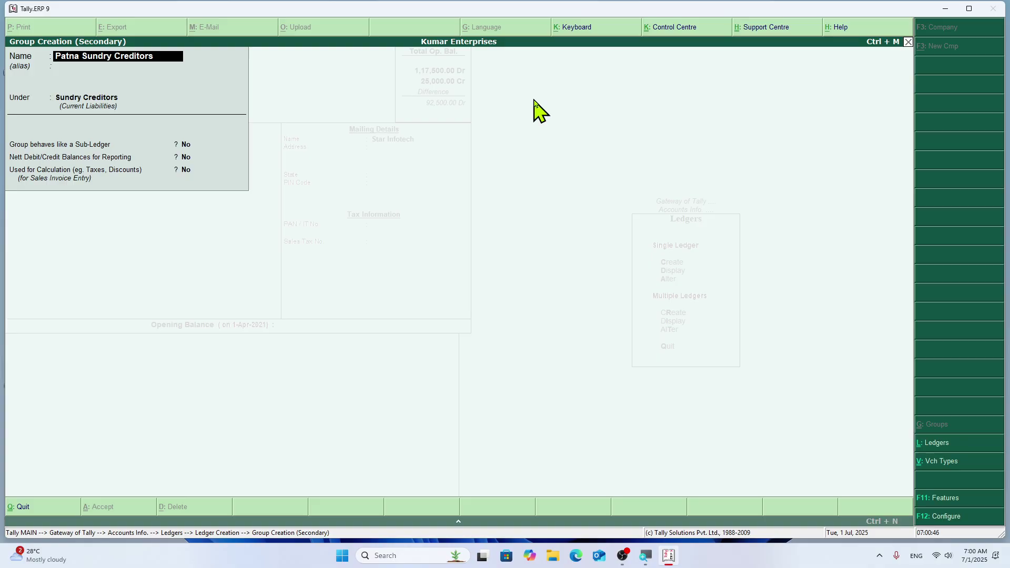
pyautogui.press('Return')
pyautogui.press('Return')
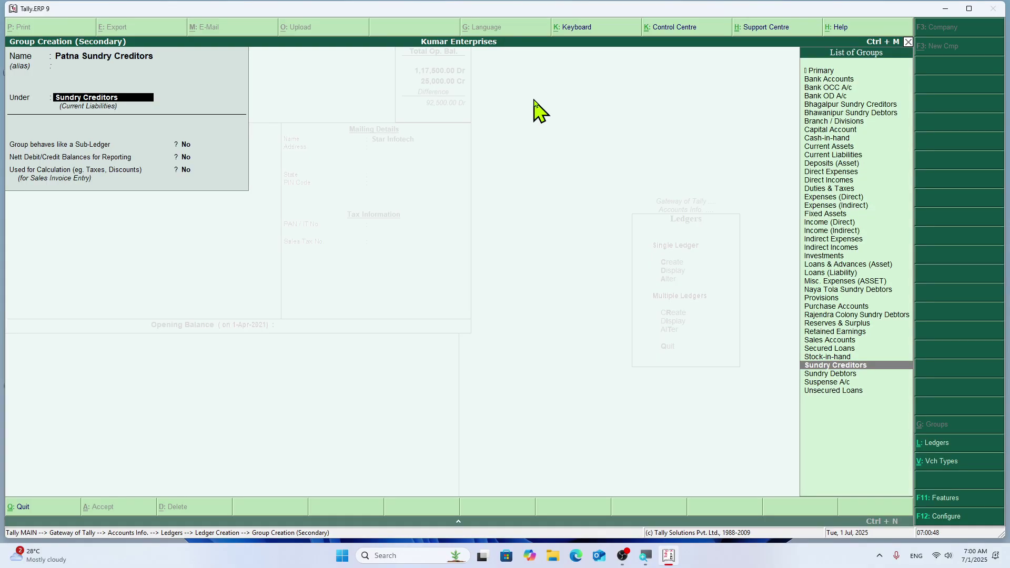
# - Place the Patna group under Sundry Creditors, keep its three remaining options at No, and accept it
pyautogui.press('Return')
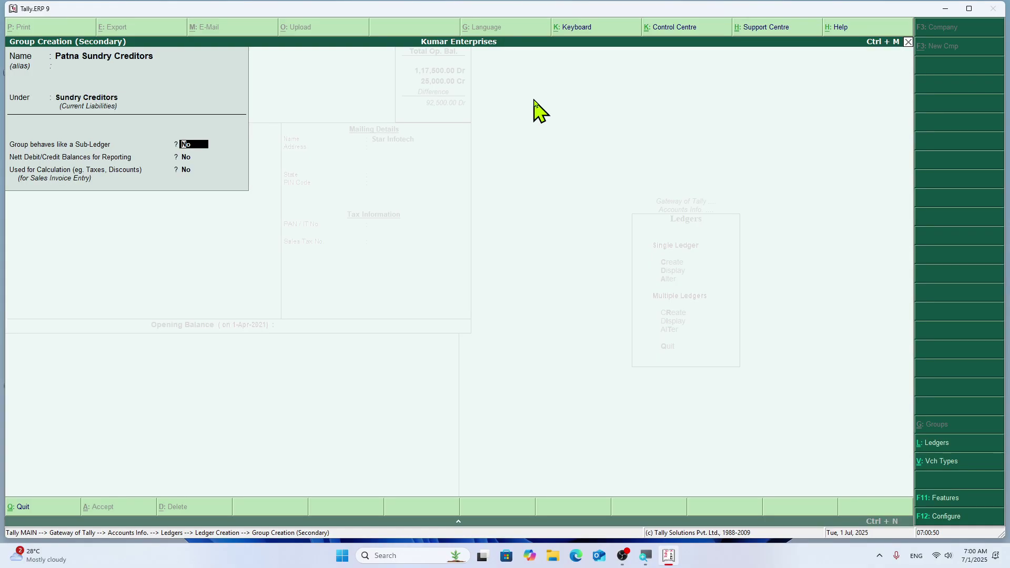
pyautogui.press('Return')
pyautogui.press('Return')
pyautogui.press('Return')
pyautogui.press('Return')
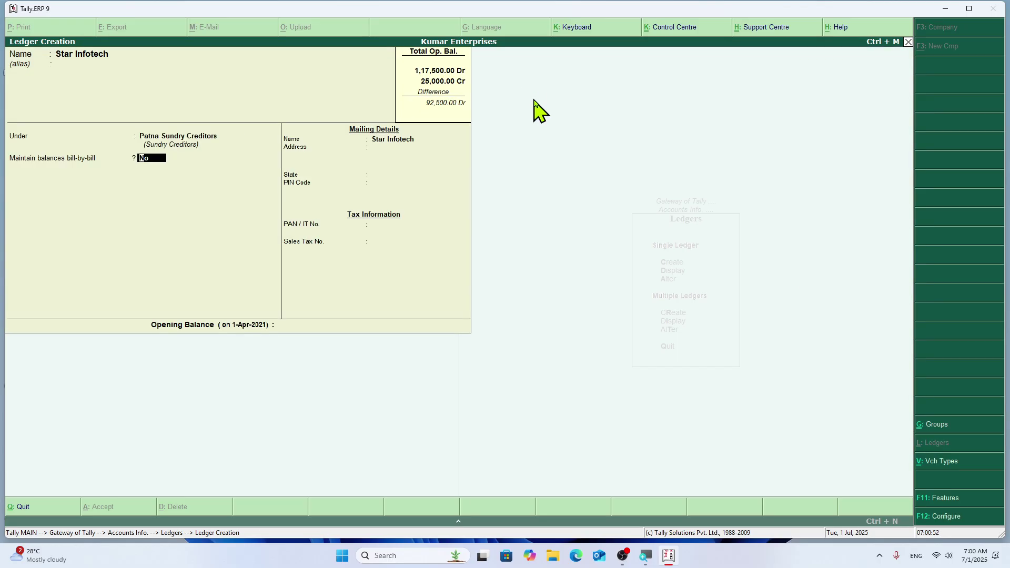
# - Keep Star Infotech's bill-by-bill balances at No, choose Not Applicable as the state, and leave its address and tax details blank
pyautogui.press('Return')
pyautogui.press('Return')
pyautogui.press('Return')
pyautogui.press('Return')
pyautogui.press('Return')
pyautogui.press('Return')
pyautogui.press('Return')
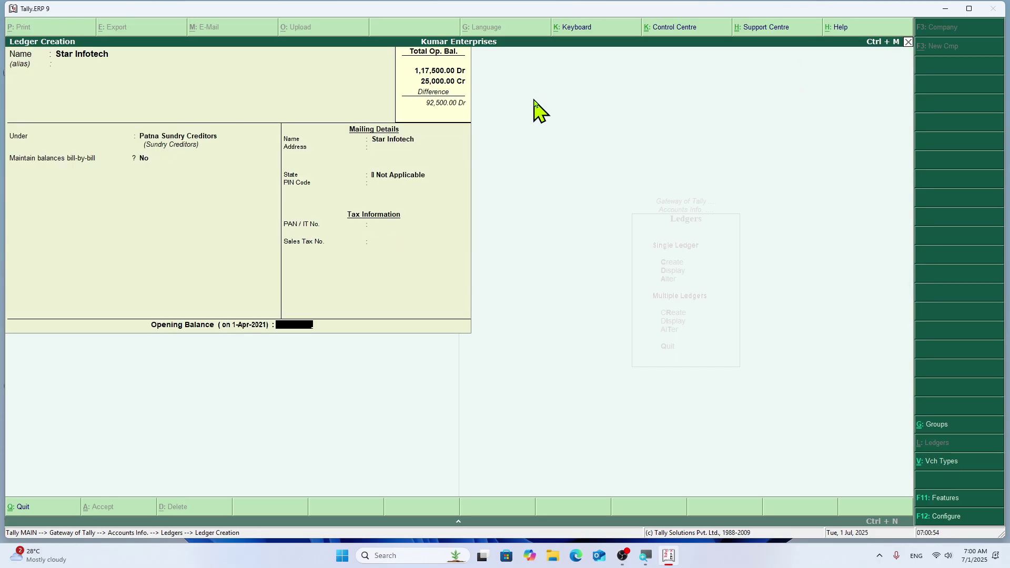
# - Set Star Infotech's opening balance to 30000 Cr, accept the ledger, and return to the Gateway of Tally
pyautogui.write('30000')
pyautogui.press('Return')
pyautogui.press('Return')
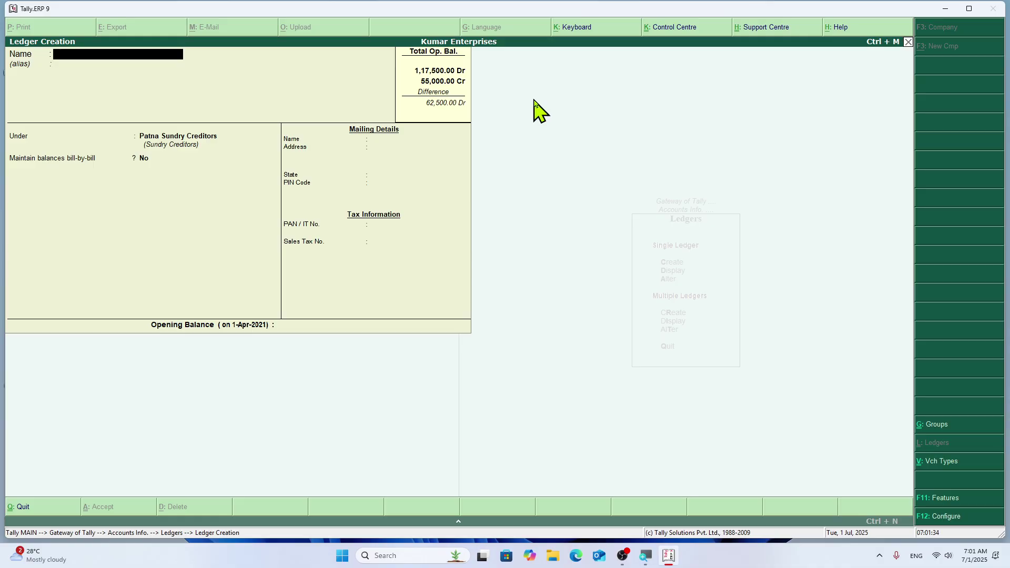
pyautogui.press('Escape')
pyautogui.press('Escape')
pyautogui.press('Escape')
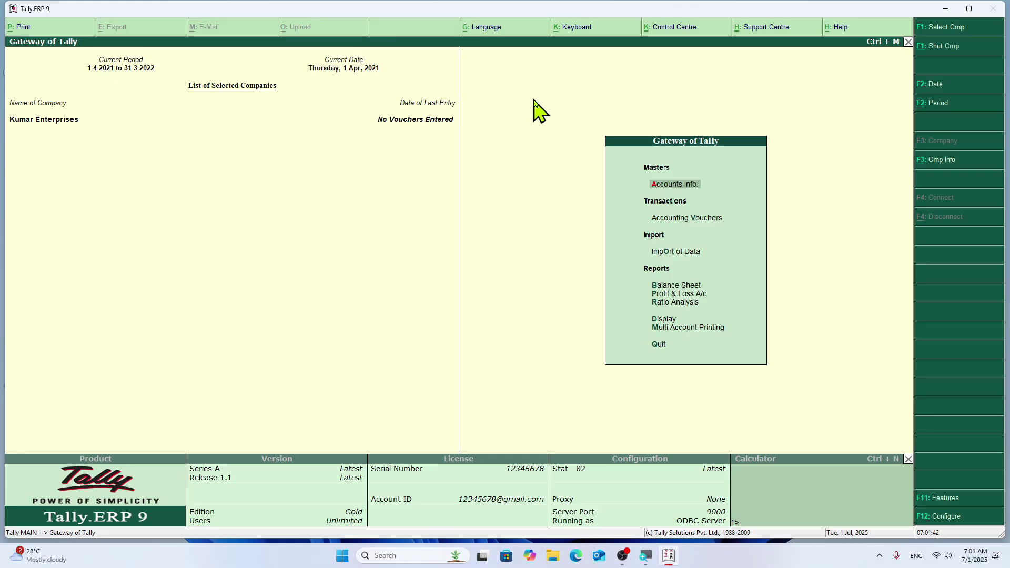
# - Display the multiple-ledger list for All Items to review each ledger's parent group and opening balance, and close it
pyautogui.press('Return')
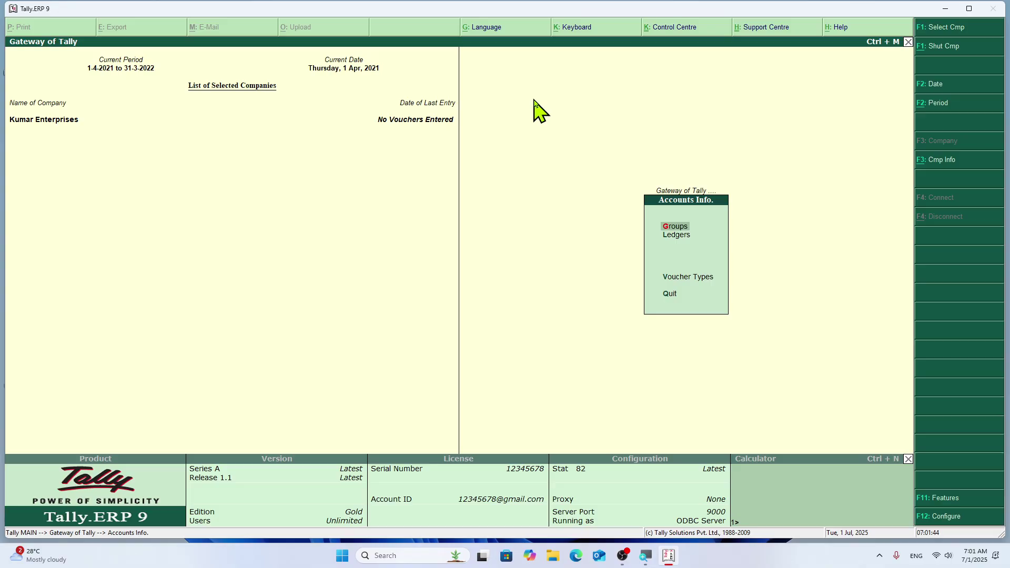
pyautogui.press('Down')
pyautogui.press('Return')
pyautogui.press('Return')
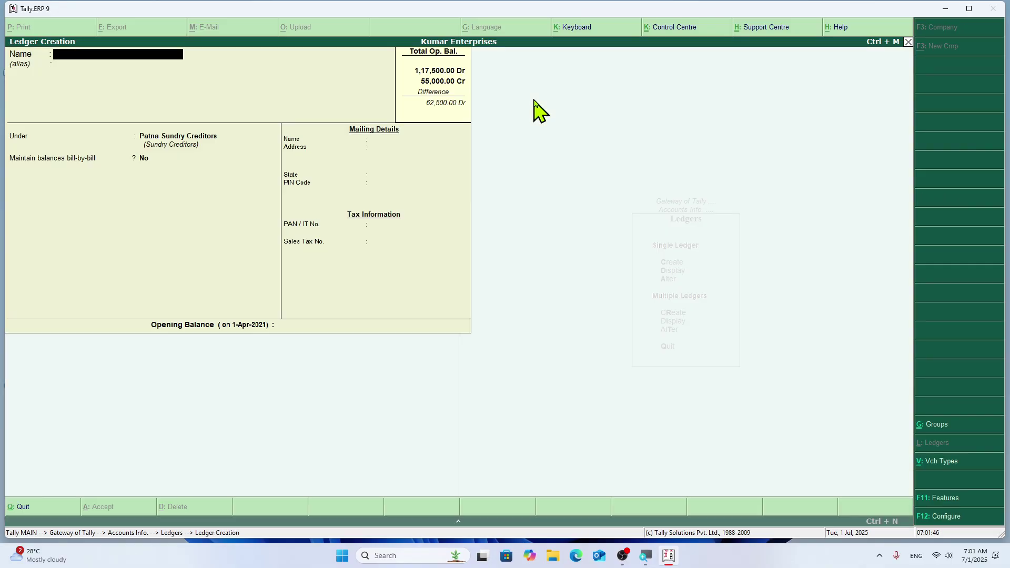
pyautogui.press('Escape')
pyautogui.press('Return')
pyautogui.press('Down')
pyautogui.press('Down')
pyautogui.press('Down')
pyautogui.press('Down')
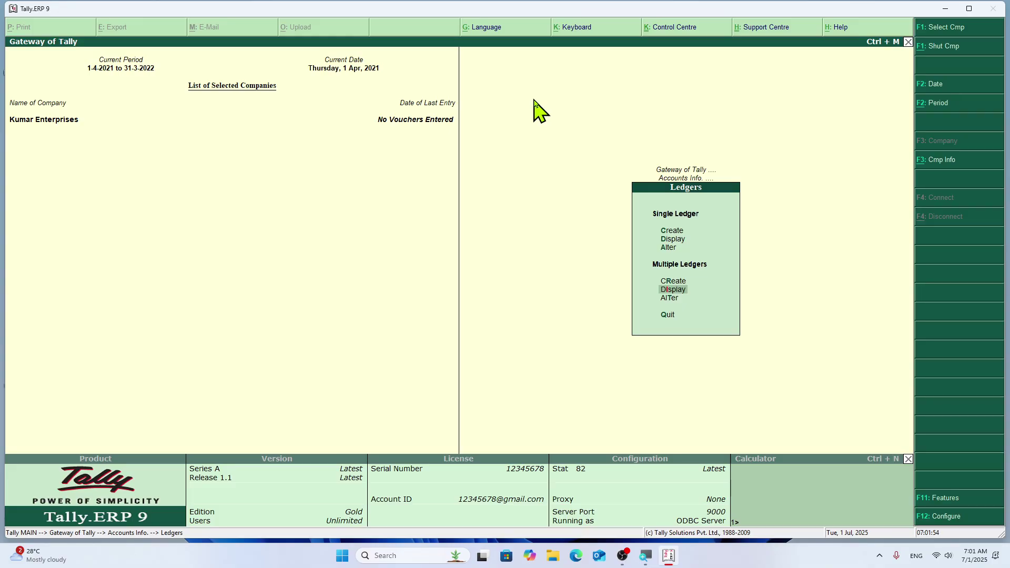
pyautogui.press('Return')
pyautogui.press('Return')
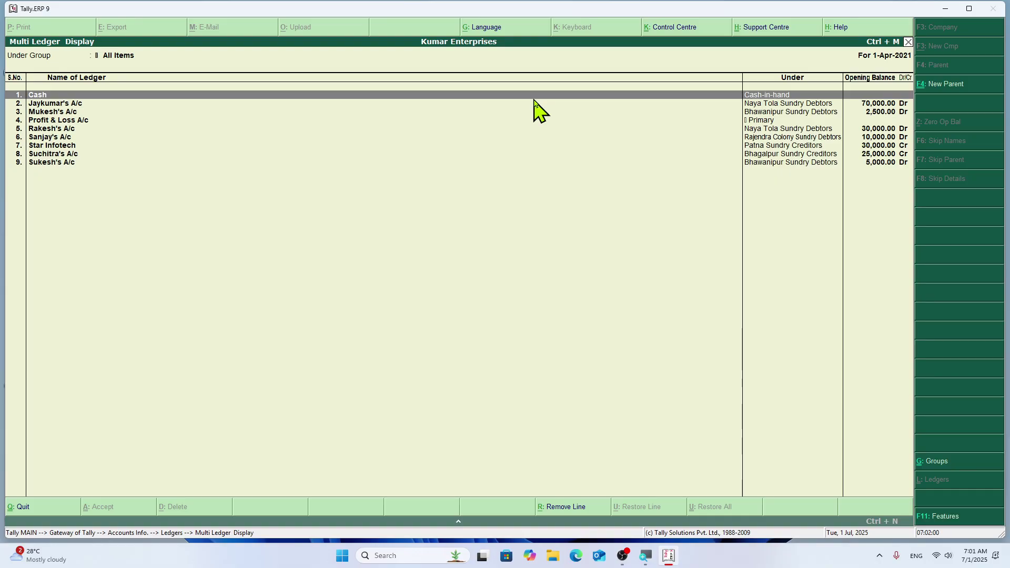
pyautogui.press('Escape')
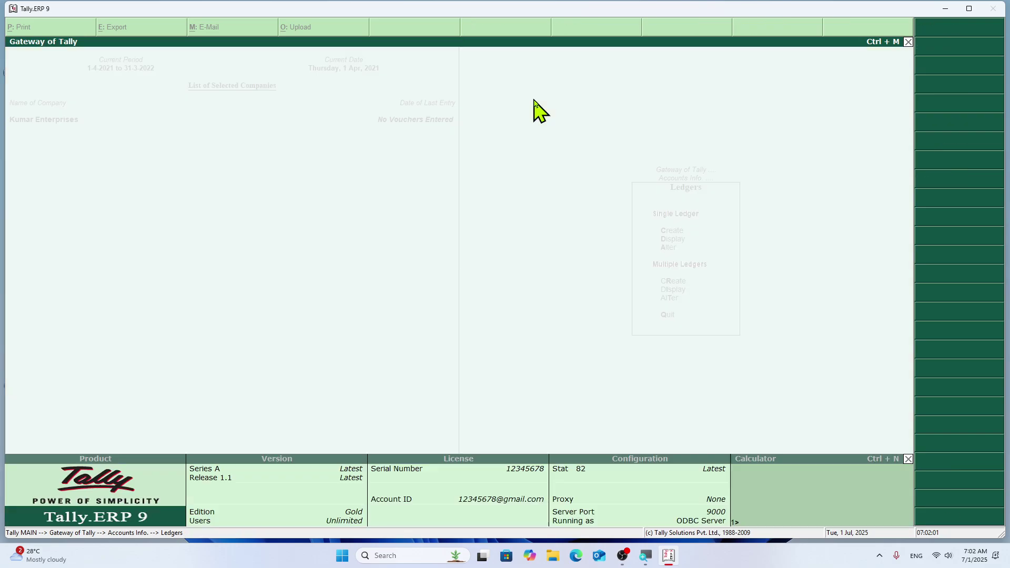
pyautogui.press('Escape')
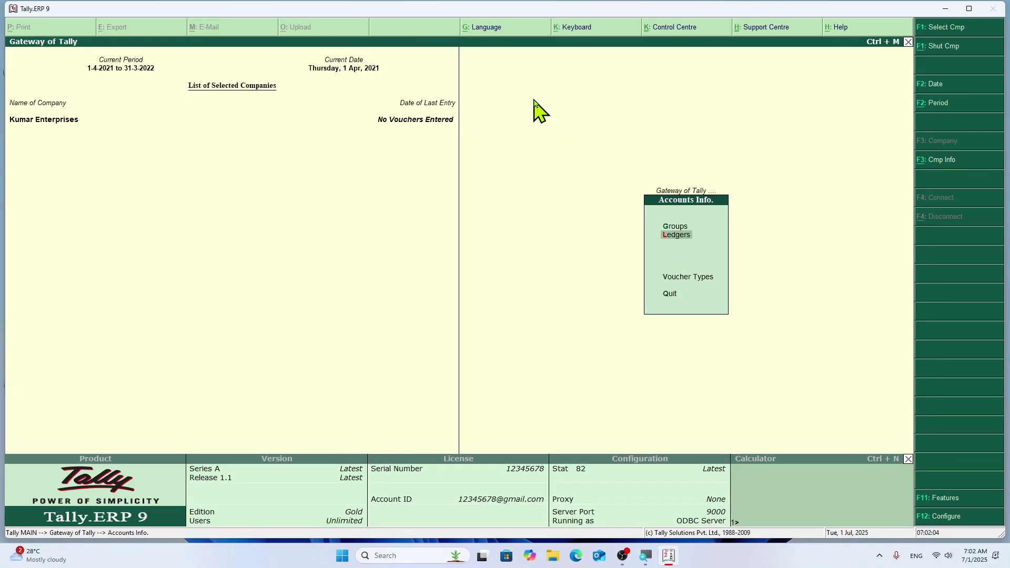
# - Display the multiple-group list for All Items to review each group's parent, and return to the Gateway of Tally
pyautogui.press('Up')
pyautogui.press('Return')
pyautogui.press('Down')
pyautogui.press('Down')
pyautogui.press('Down')
pyautogui.press('Down')
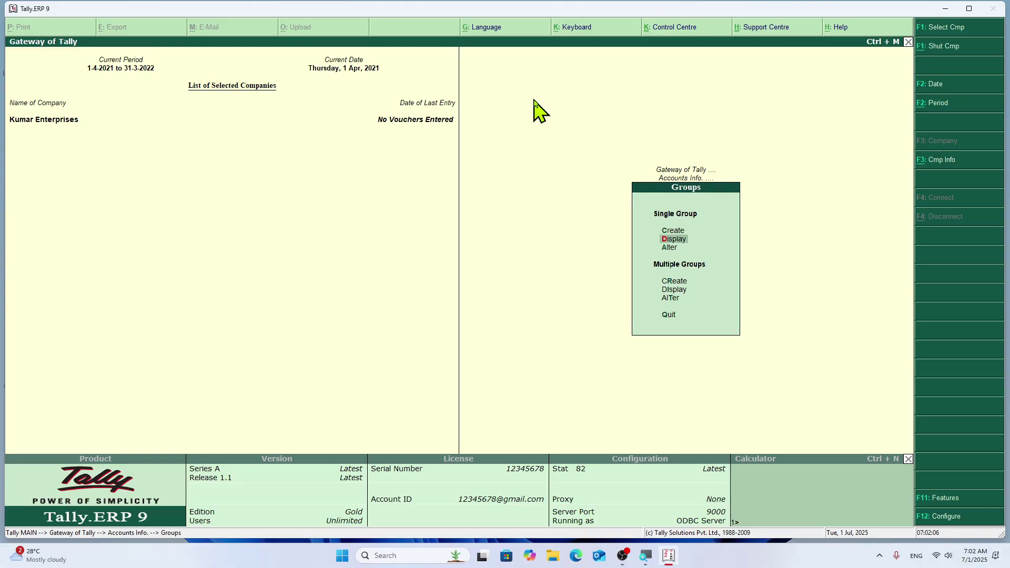
pyautogui.press('Return')
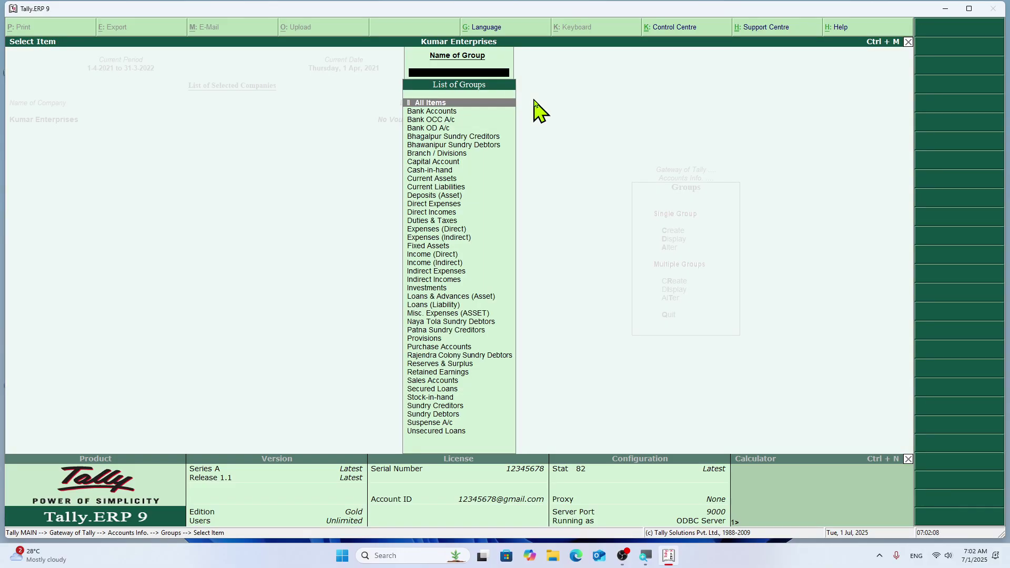
pyautogui.press('Return')
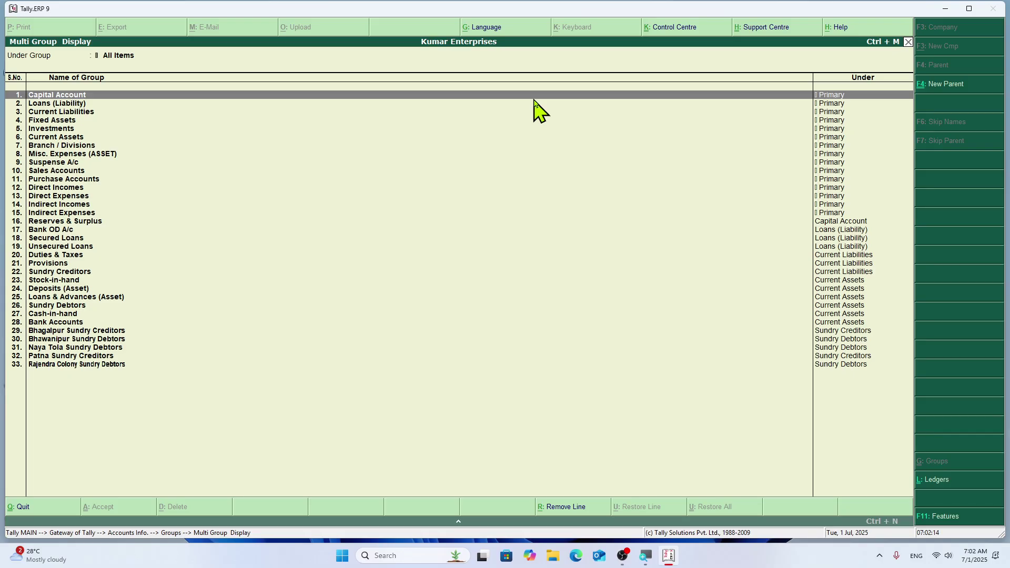
pyautogui.press('Escape')
pyautogui.press('Escape')
pyautogui.press('Escape')
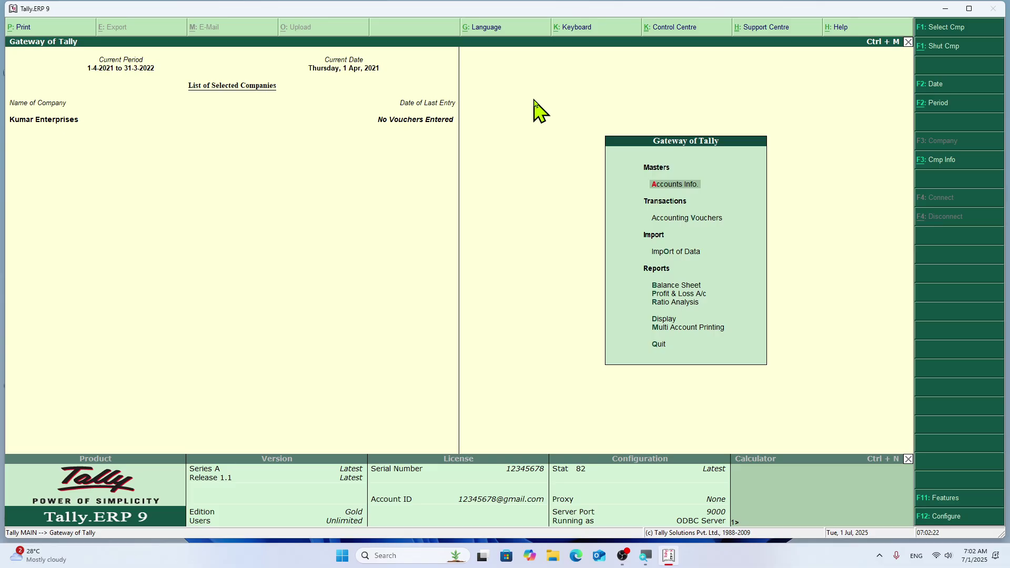
pyautogui.press('Down')
pyautogui.press('Down')
pyautogui.press('Down')
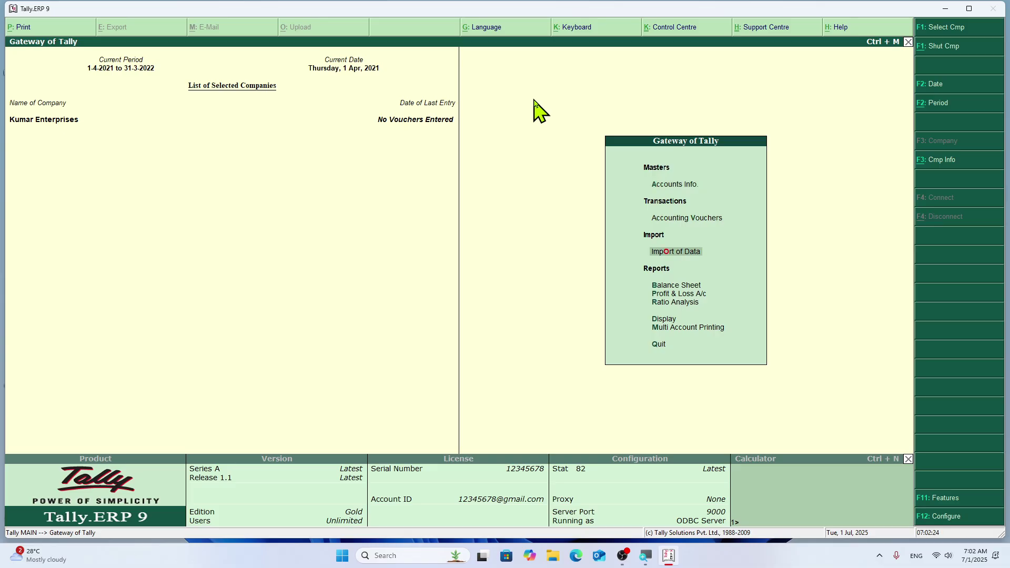
pyautogui.press('Down')
pyautogui.press('Down')
pyautogui.press('Down')
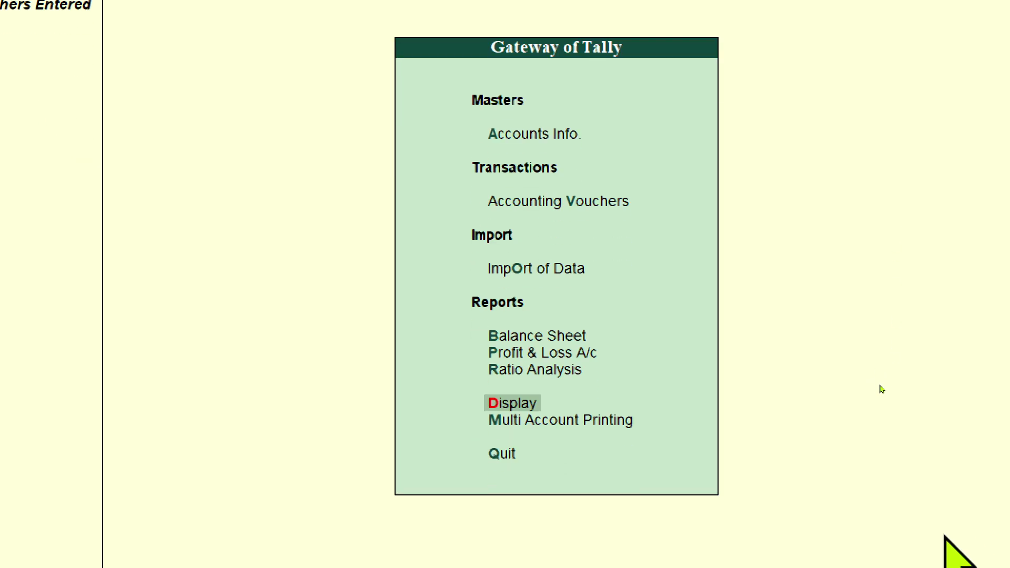
pyautogui.press('Up')
pyautogui.press('Up')
pyautogui.press('Up')
pyautogui.press('Up')
pyautogui.press('Up')
pyautogui.press('Up')
pyautogui.press('Up')
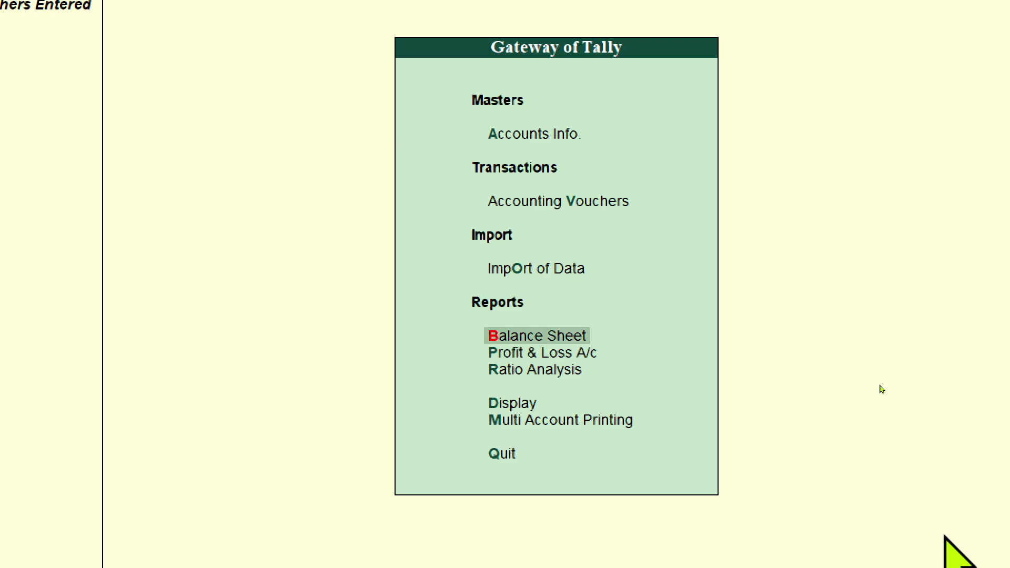
pyautogui.press('Down')
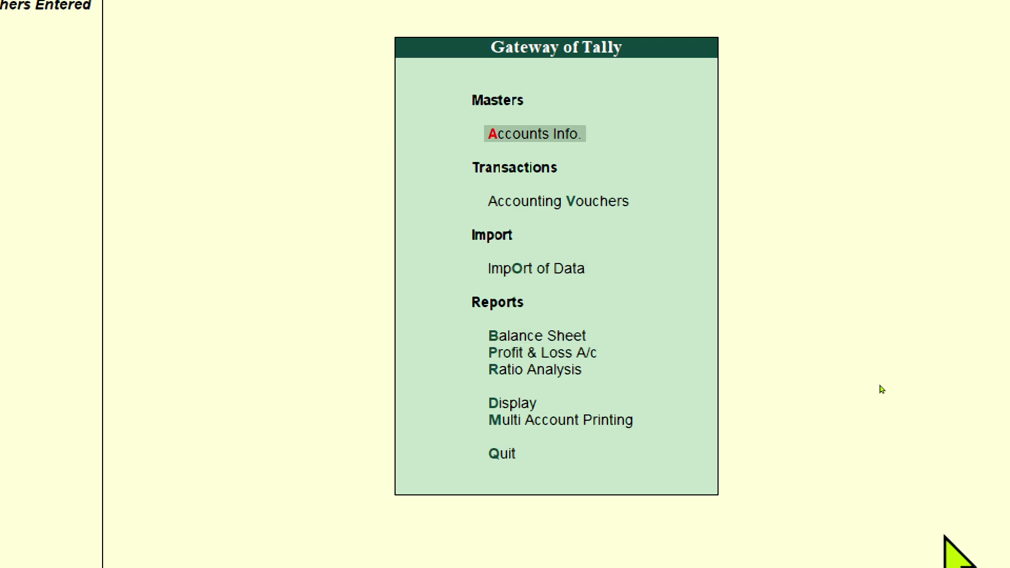
pyautogui.press('Down')
pyautogui.press('Down')
pyautogui.press('Down')
pyautogui.press('Down')
pyautogui.press('Down')
pyautogui.press('Down')
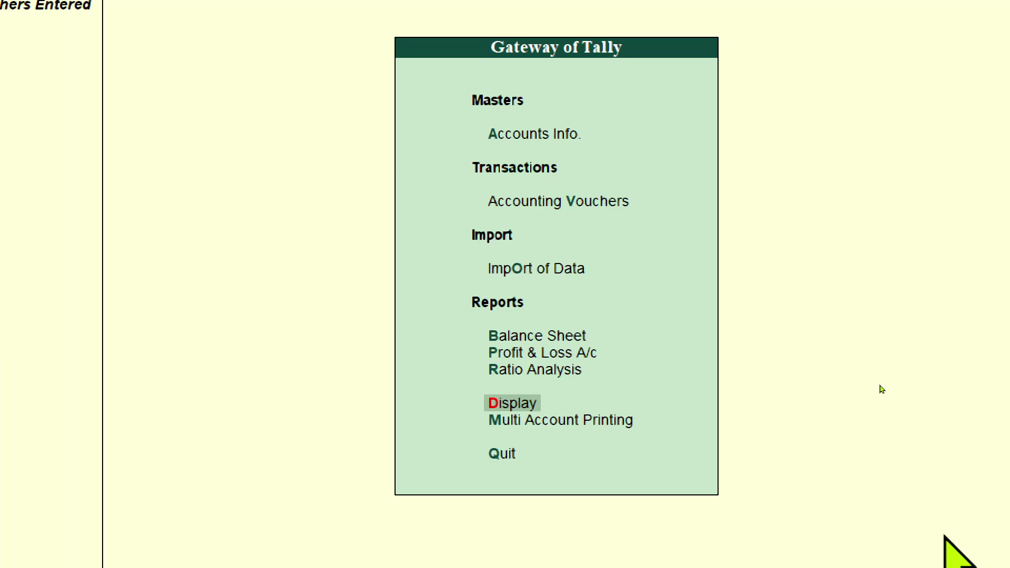
pyautogui.press('Up')
pyautogui.press('Up')
pyautogui.press('Up')
pyautogui.press('Up')
pyautogui.press('Up')
pyautogui.press('Up')
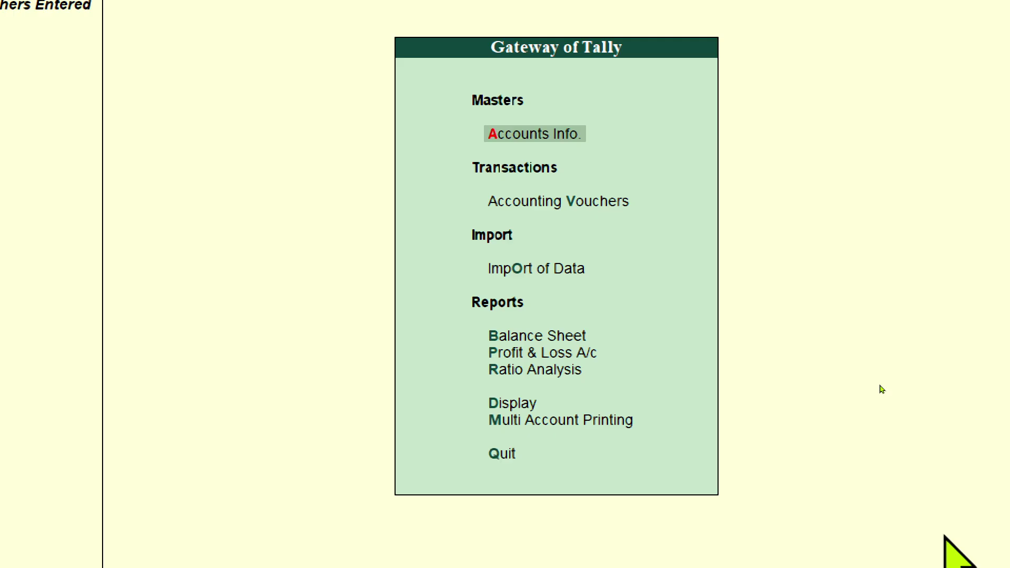
# - Display the company's Trial Balance and expand it to the detailed view showing the subgroups
pyautogui.press('Down')
pyautogui.press('Down')
pyautogui.press('Down')
pyautogui.press('Down')
pyautogui.press('Down')
pyautogui.press('Down')
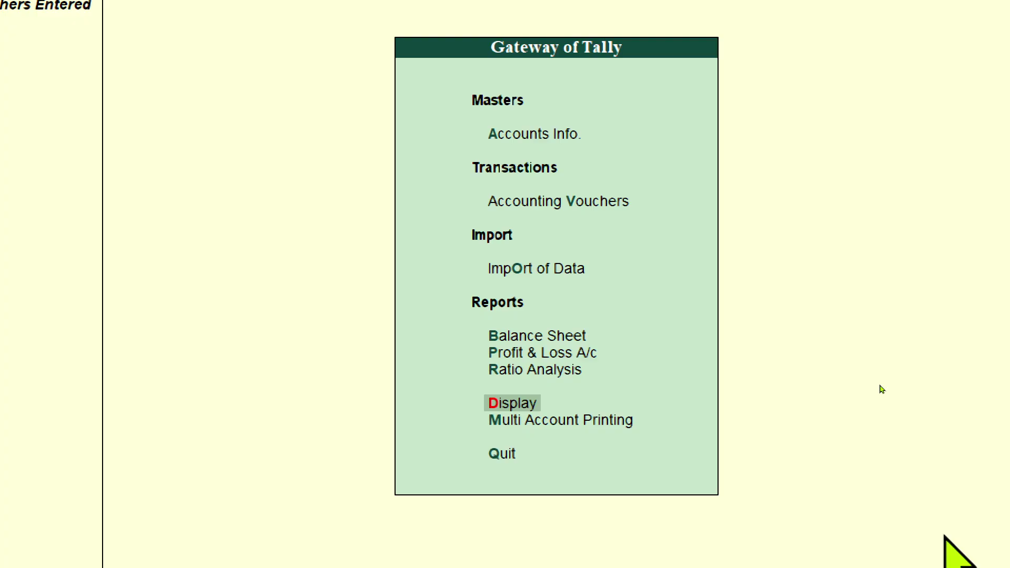
pyautogui.press('Return')
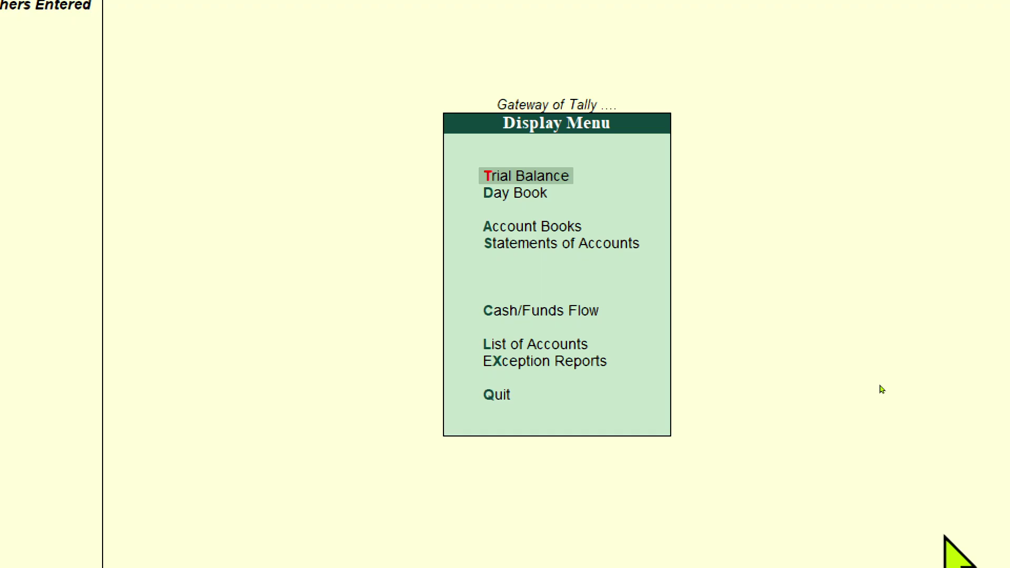
pyautogui.press('Return')
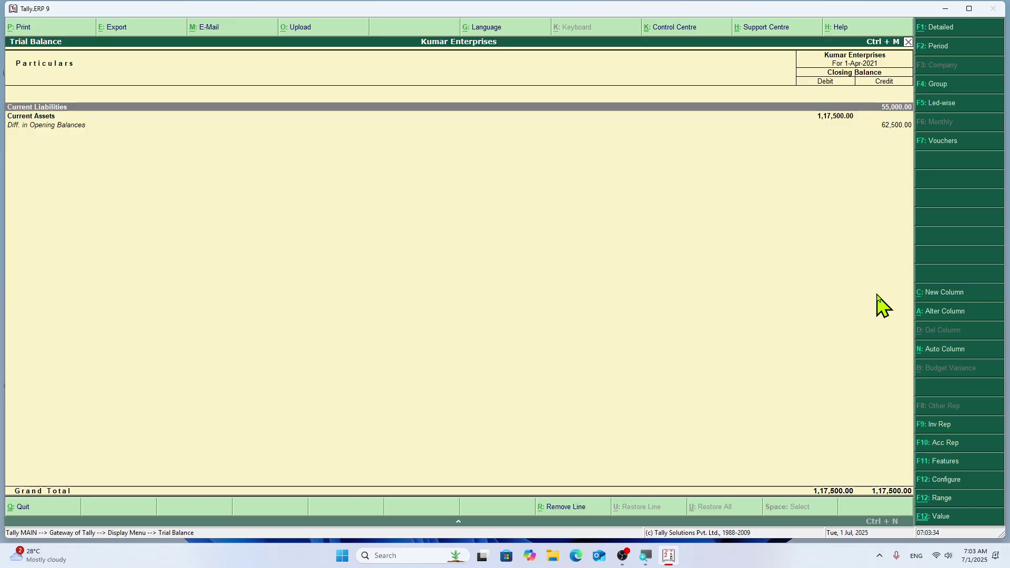
pyautogui.hotkey('alt', 'F1')
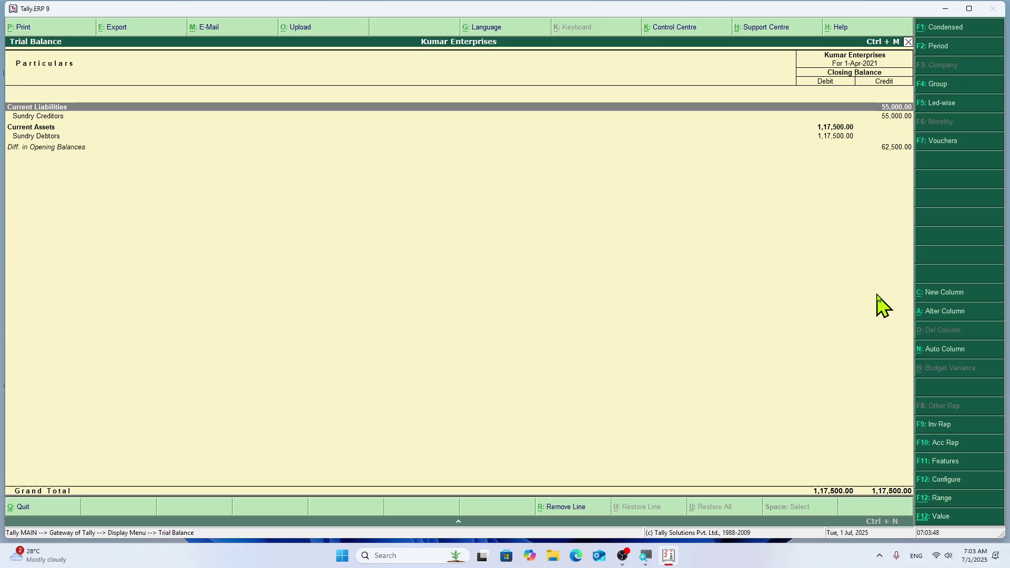
# - View the group summary of Sundry Creditors from the Trial Balance and go back to the report
pyautogui.press('Down')
pyautogui.press('Down')
pyautogui.press('Up')
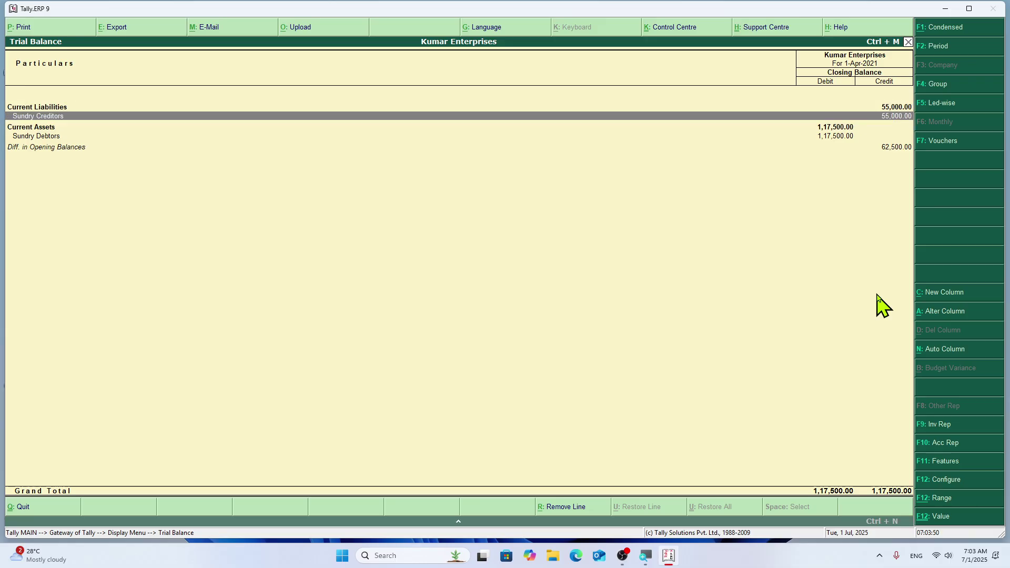
pyautogui.press('Return')
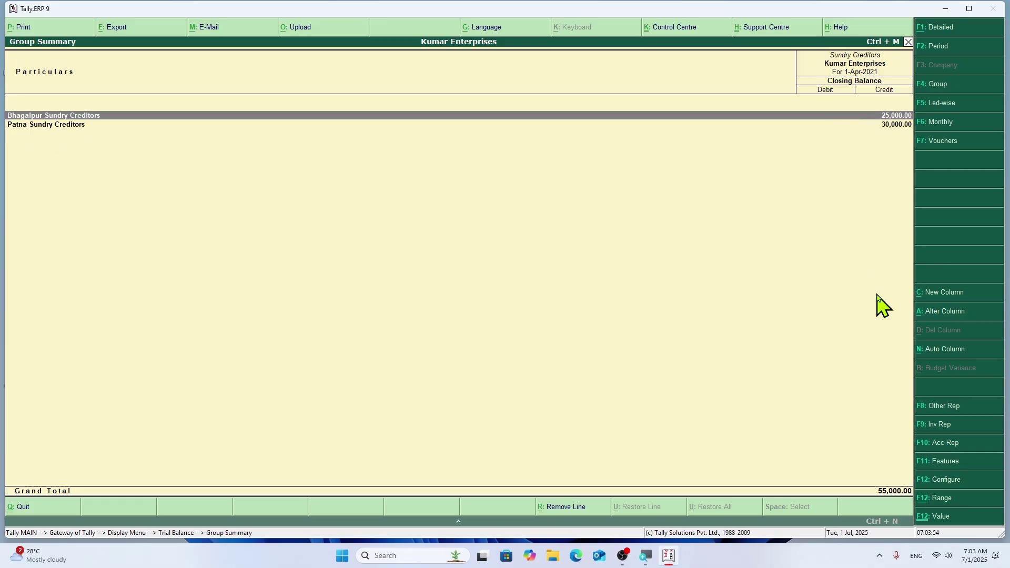
pyautogui.press('Escape')
# - View the area-wise group summary of Sundry Debtors from the Trial Balance
pyautogui.press('Down')
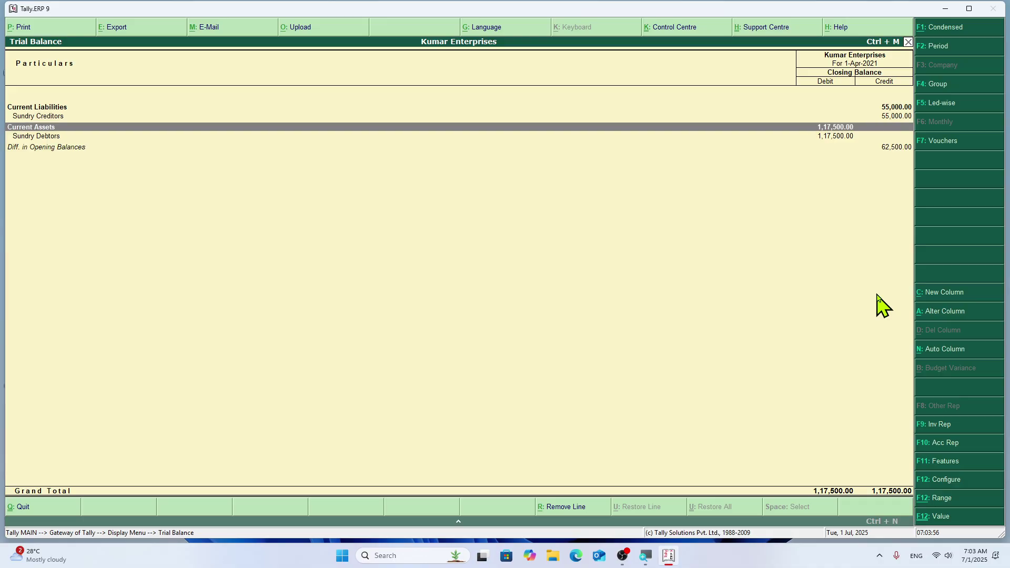
pyautogui.press('Down')
pyautogui.press('Return')
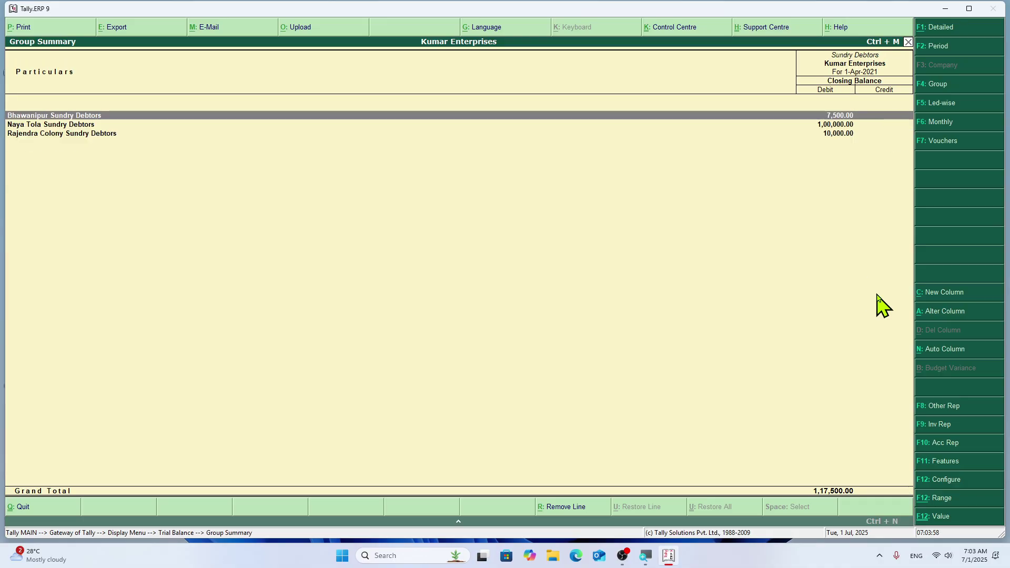